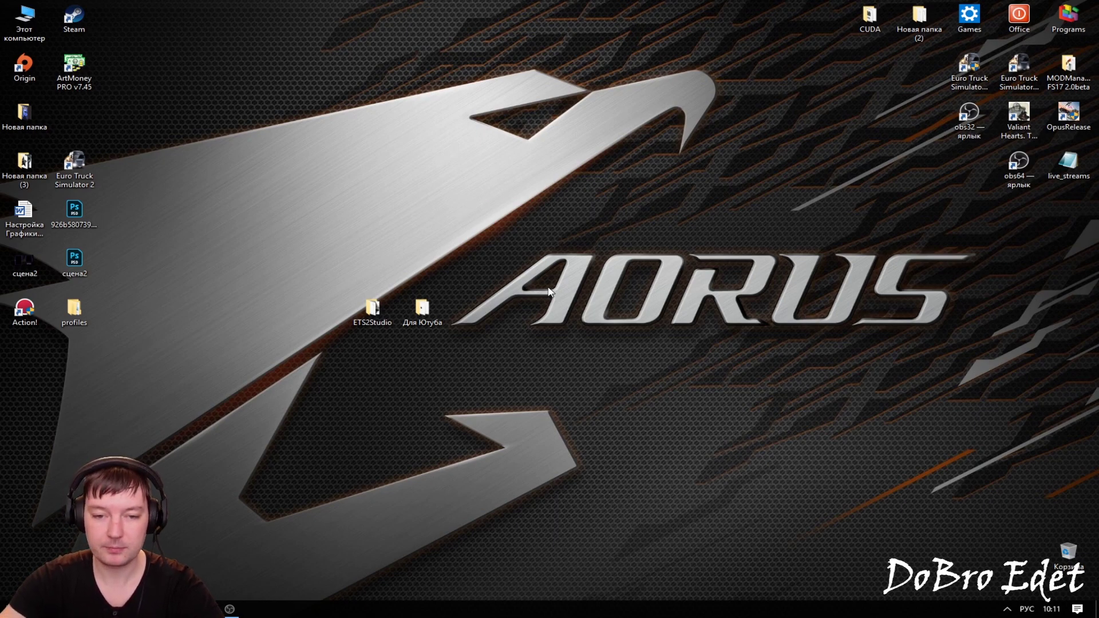
- Look inside the ETS2Studio desktop folder's externals contents, then close it
drag(493, 360, 304, 281)
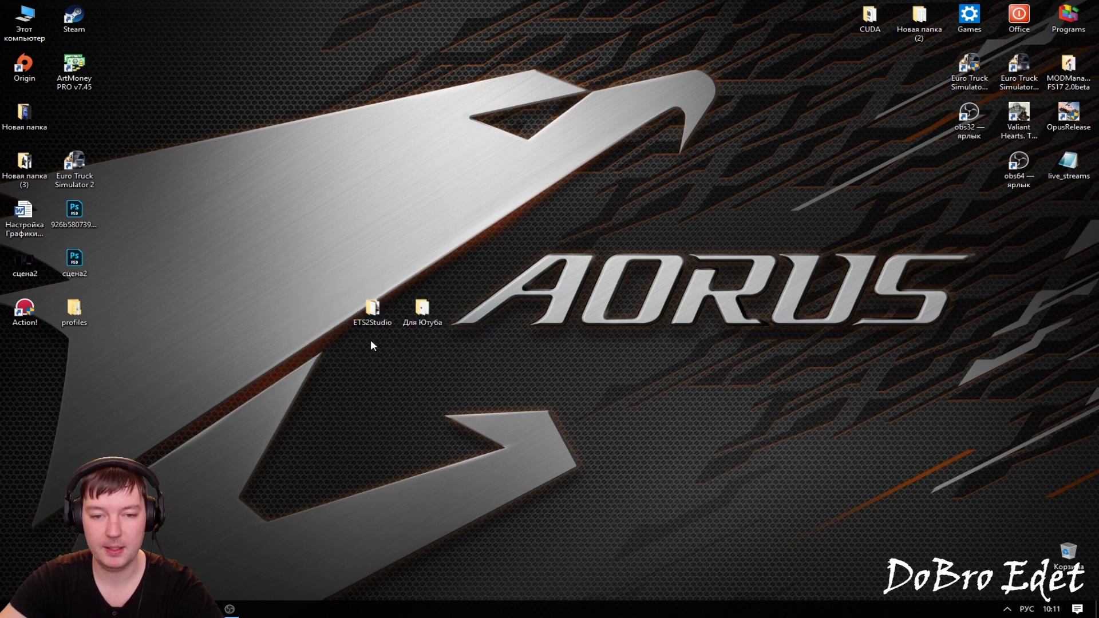
double_click(372, 312)
click(376, 338)
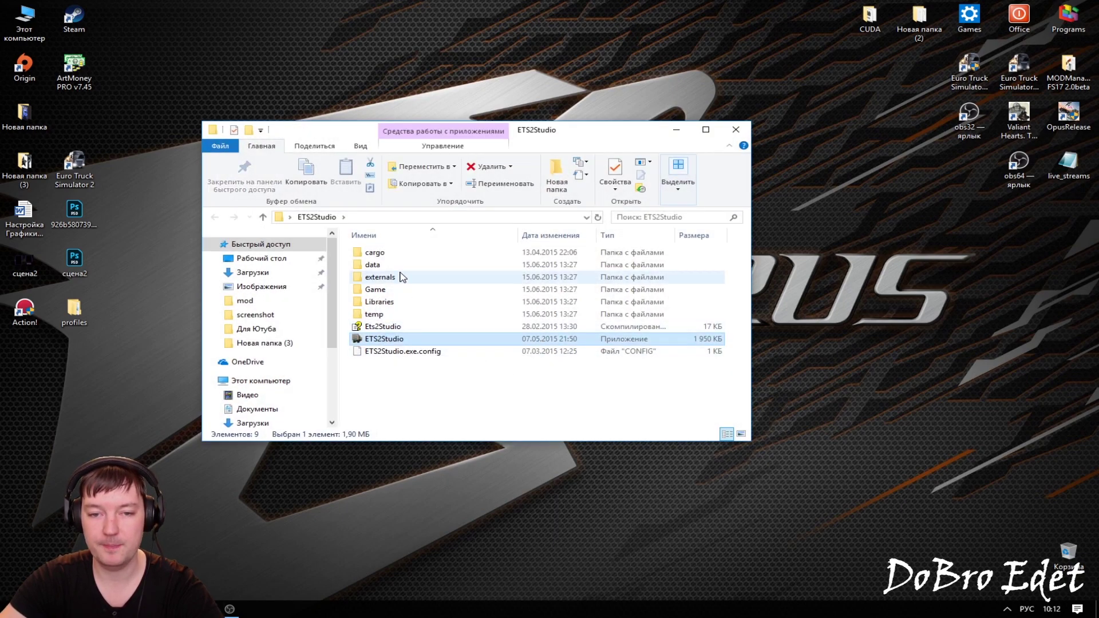
click(389, 277)
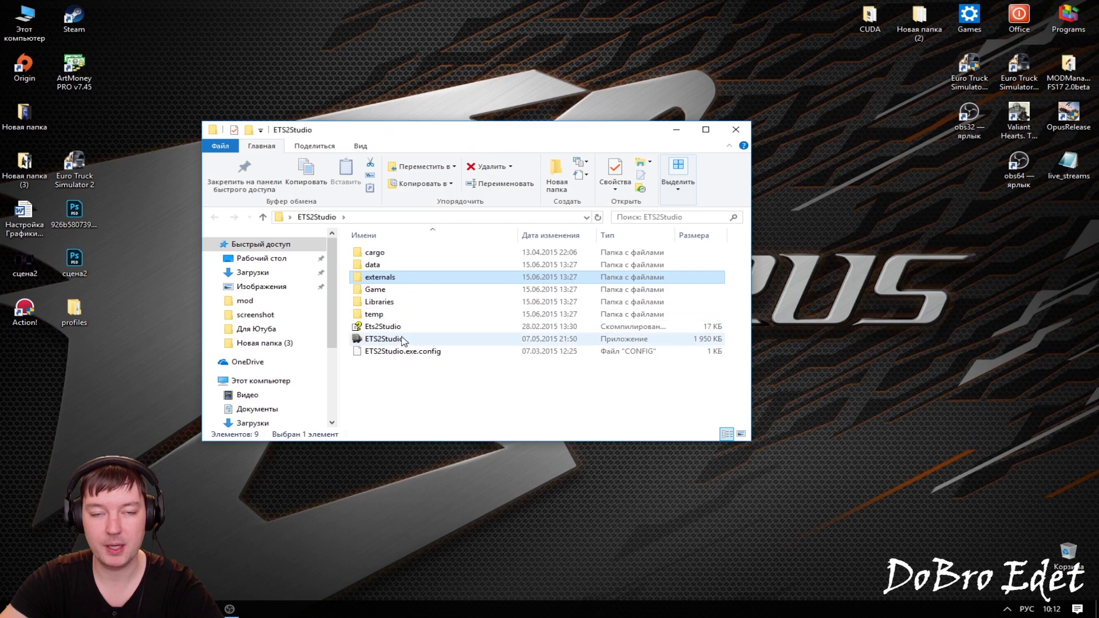
click(736, 130)
- Open the Для Ютуба folder, cancelling the ETS2_Studio_V_0.6.1.8 security warning, and reposition the window
double_click(431, 312)
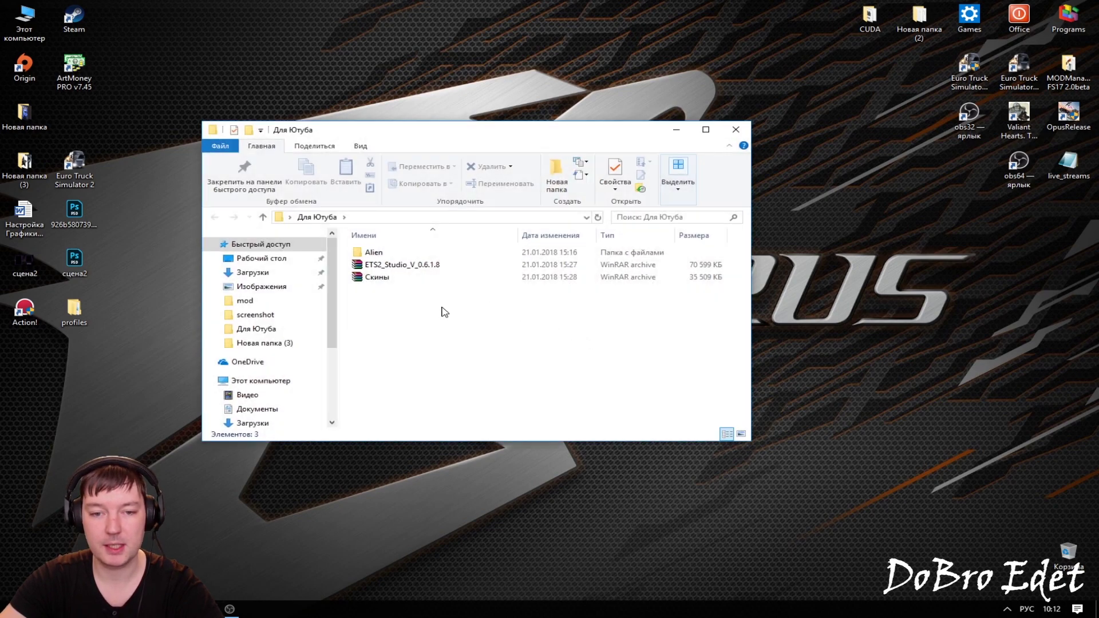
double_click(404, 265)
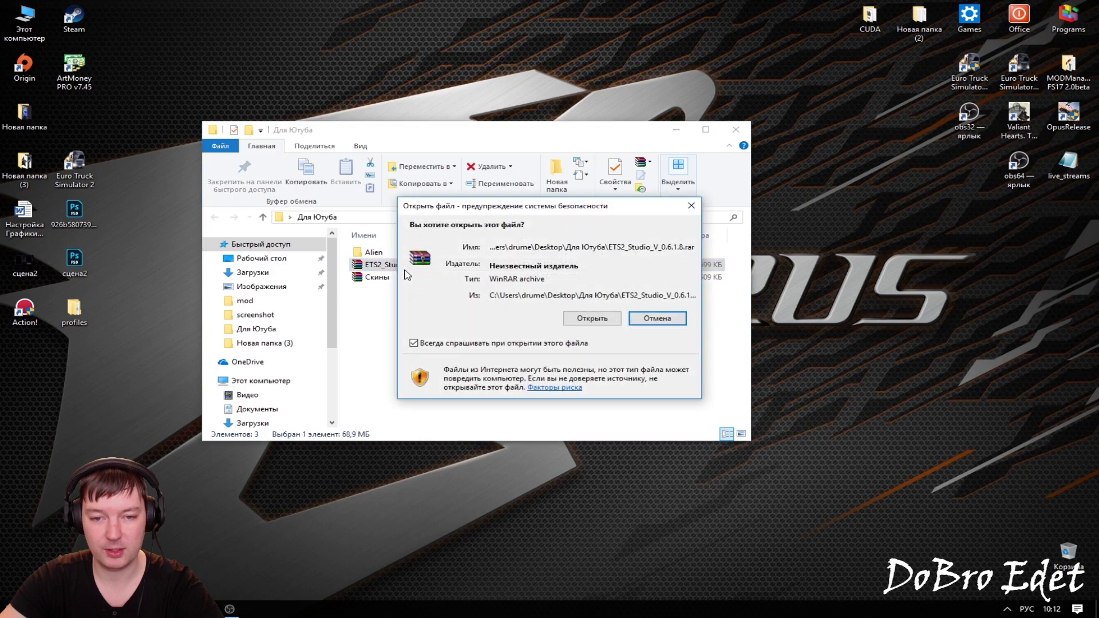
click(653, 319)
drag(516, 130, 812, 133)
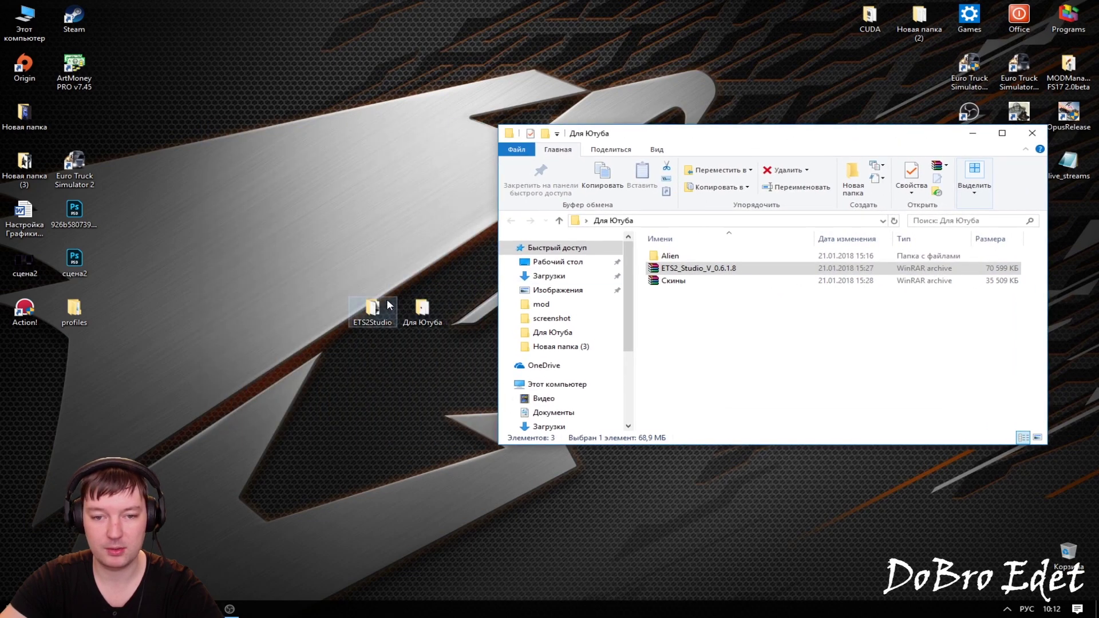
double_click(386, 313)
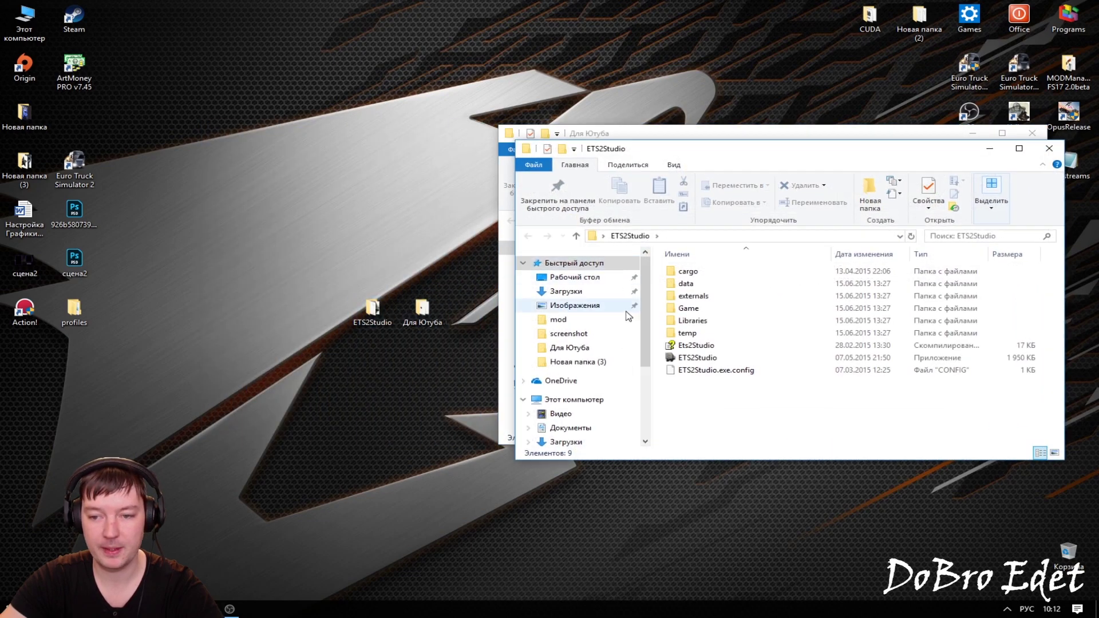
click(1049, 149)
drag(873, 141, 648, 94)
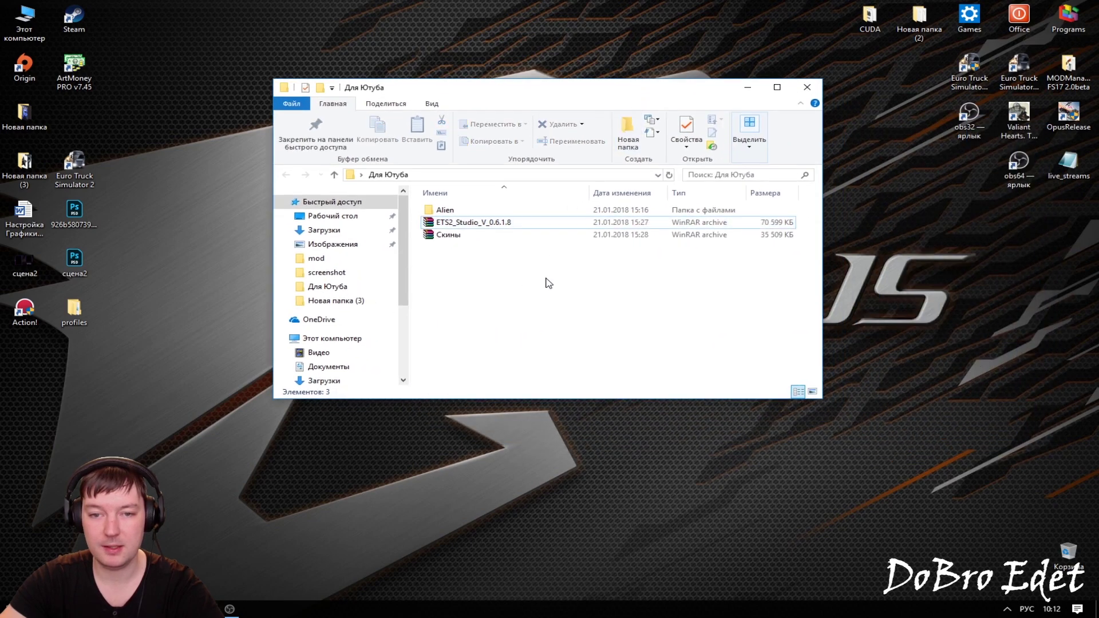
- Browse the ETS2_Studio_V_0.6.1.8 archive in WinRAR past its licence notices, then close it
double_click(470, 227)
click(593, 317)
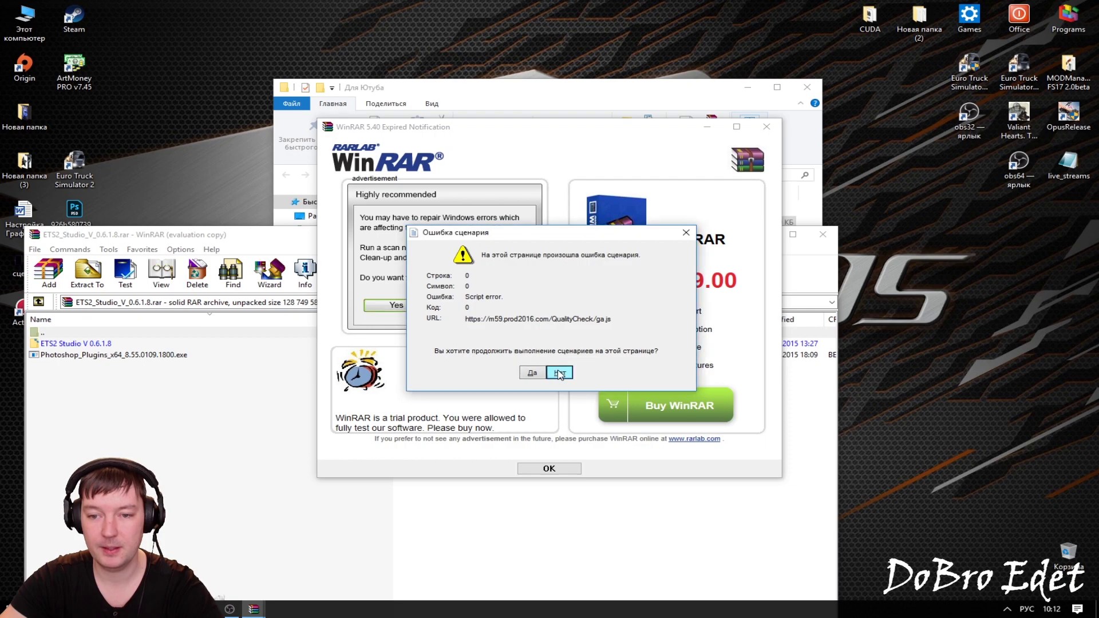
click(558, 370)
click(767, 127)
drag(566, 239, 746, 138)
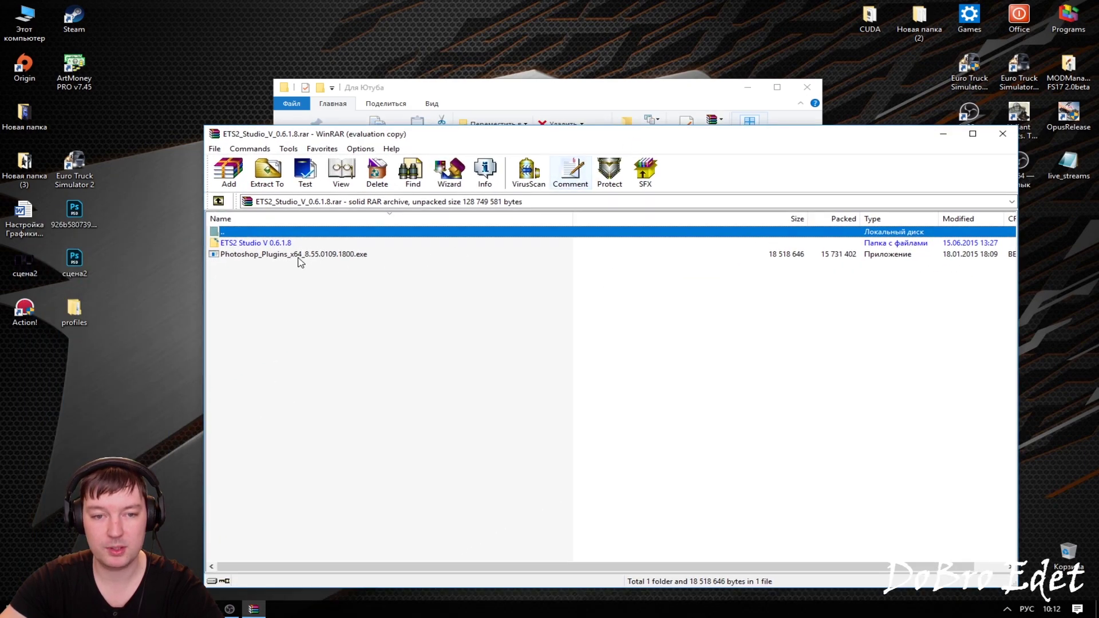
click(254, 245)
click(285, 255)
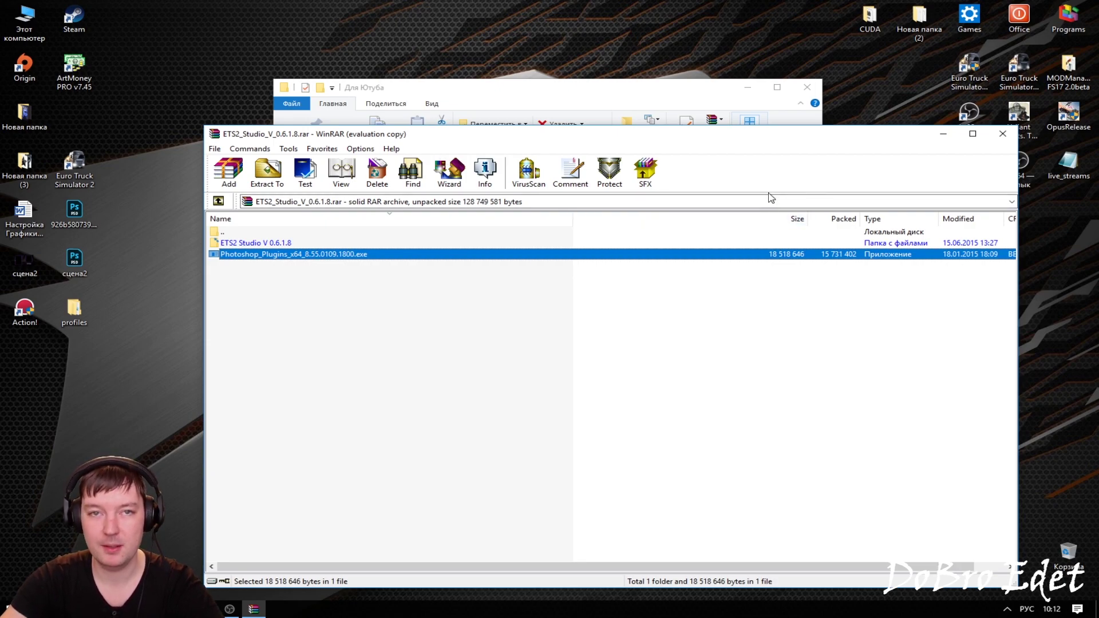
click(1006, 138)
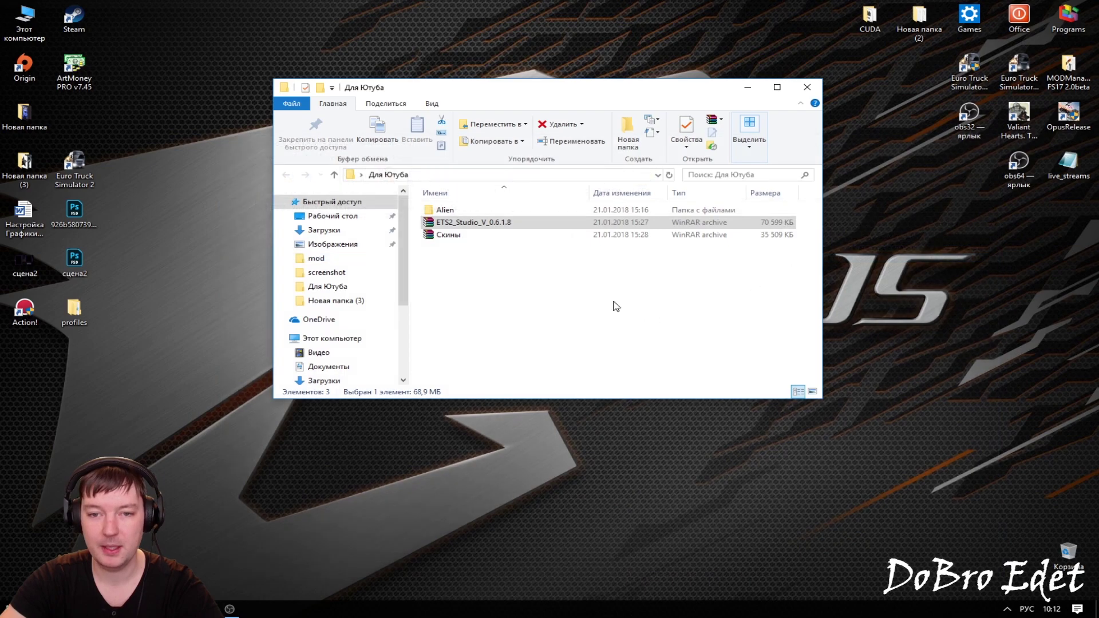
- Open Скины.rar, dismiss its notices, and enter its Скины folder of truck brands
click(448, 235)
double_click(462, 236)
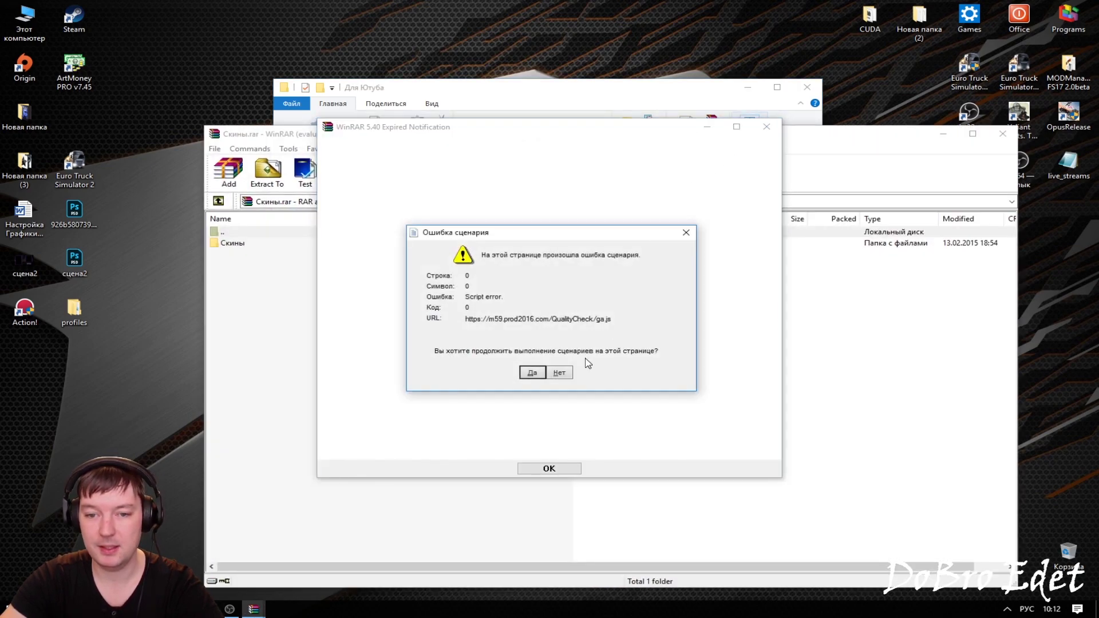
click(559, 373)
click(770, 128)
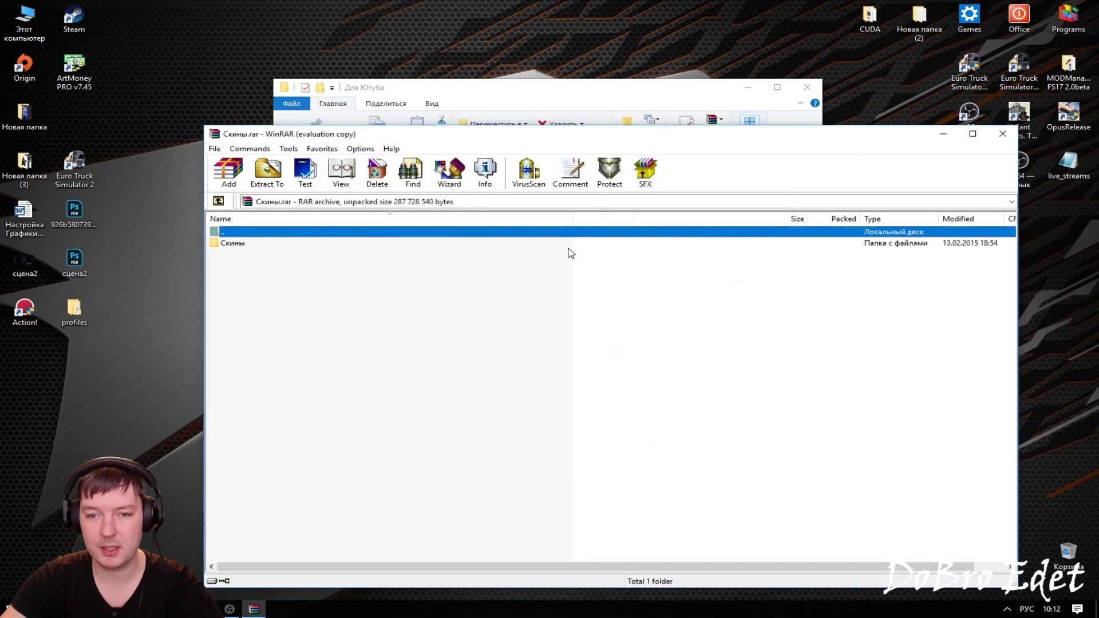
drag(458, 134, 596, 119)
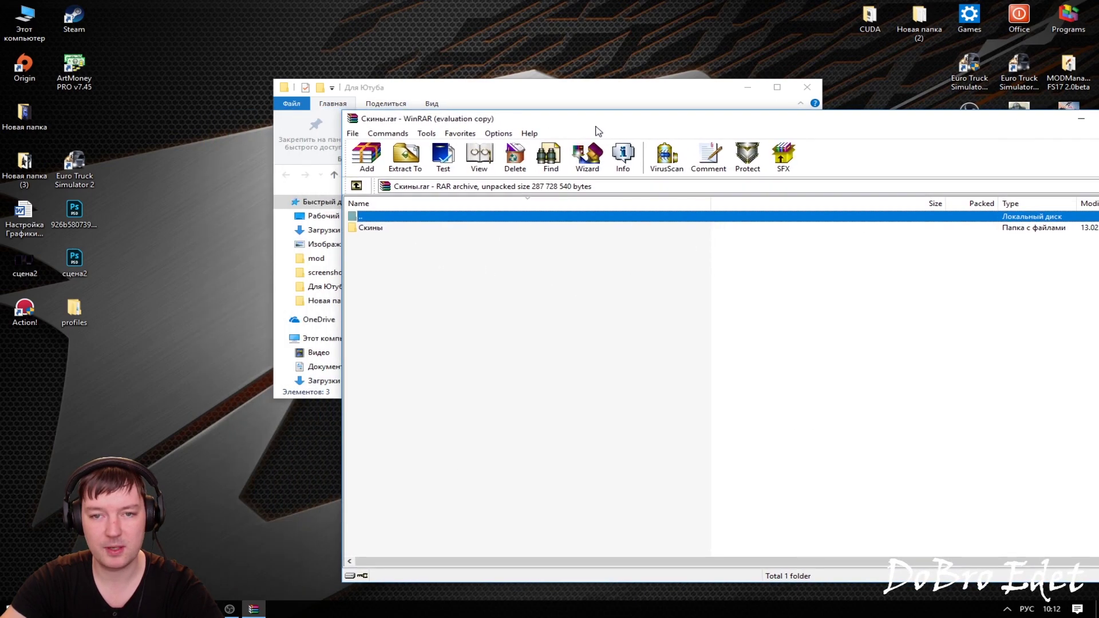
double_click(379, 228)
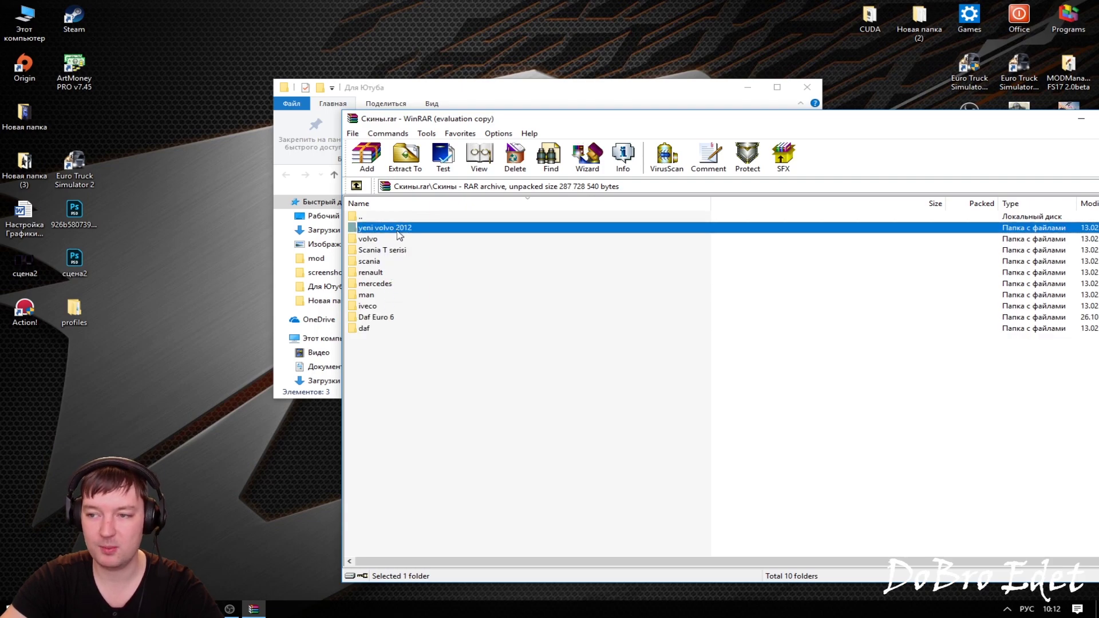
- Create a new folder named Скины inside Для Ютуба
drag(490, 122, 632, 362)
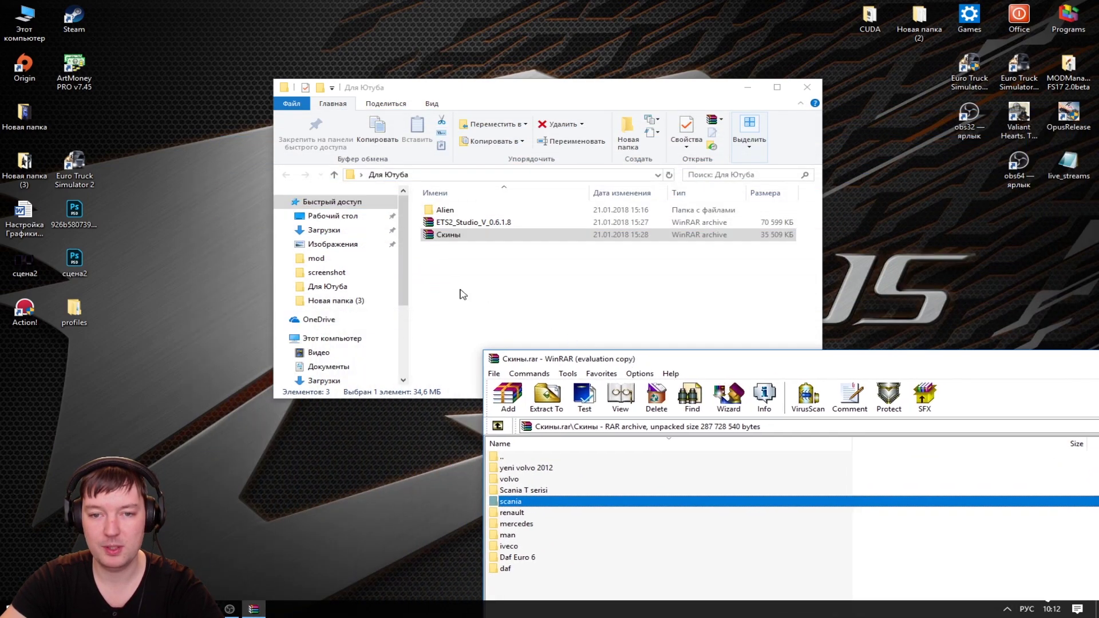
click(455, 275)
right_click(455, 272)
mouse_move(493, 400)
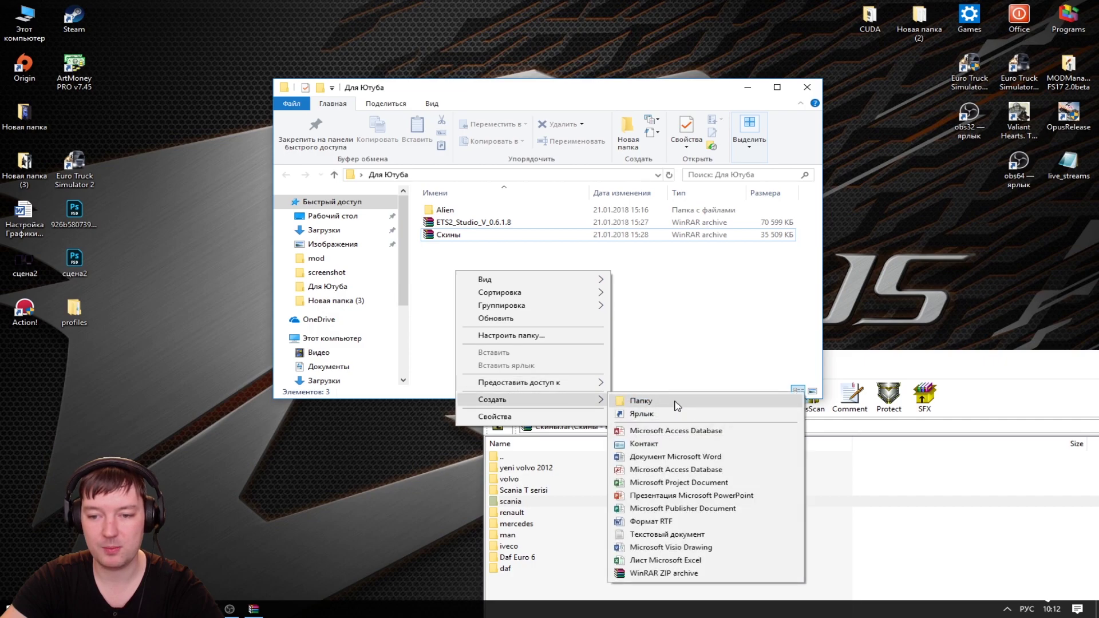
click(674, 401)
text(Скины)
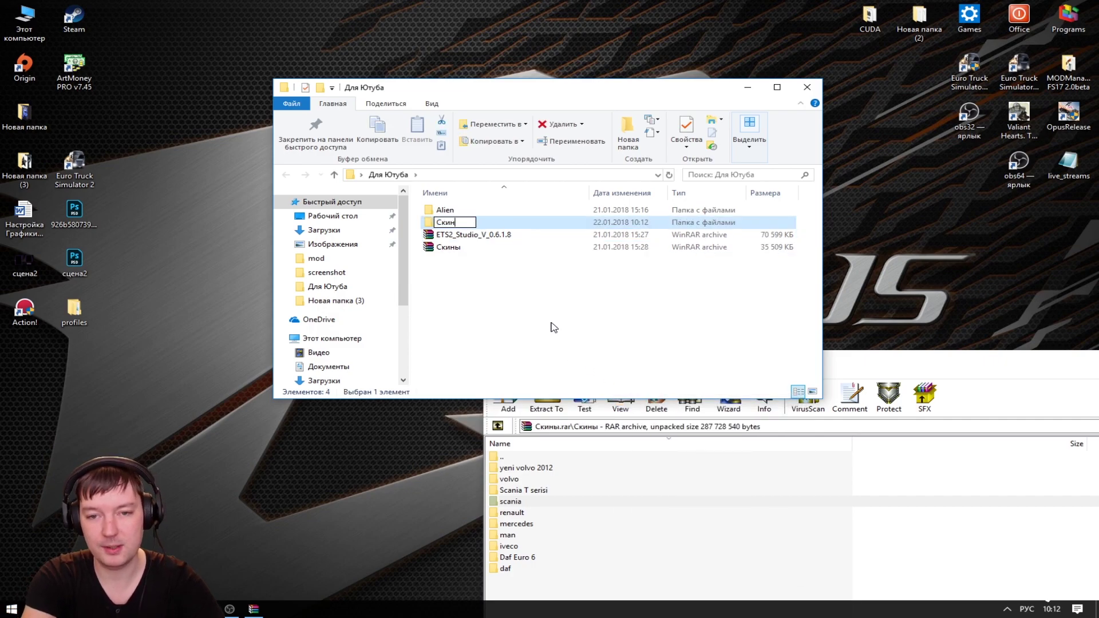
key(Return)
- Drag all truck skin folders except the parent entry from WinRAR into Скины, then close WinRAR
click(613, 503)
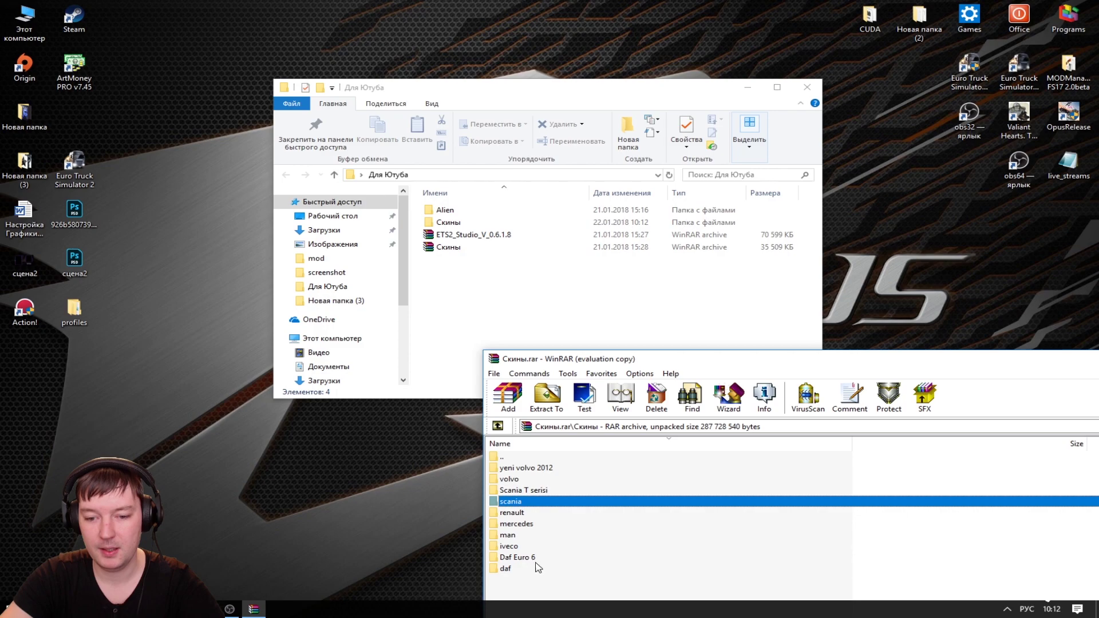
drag(536, 587, 572, 449)
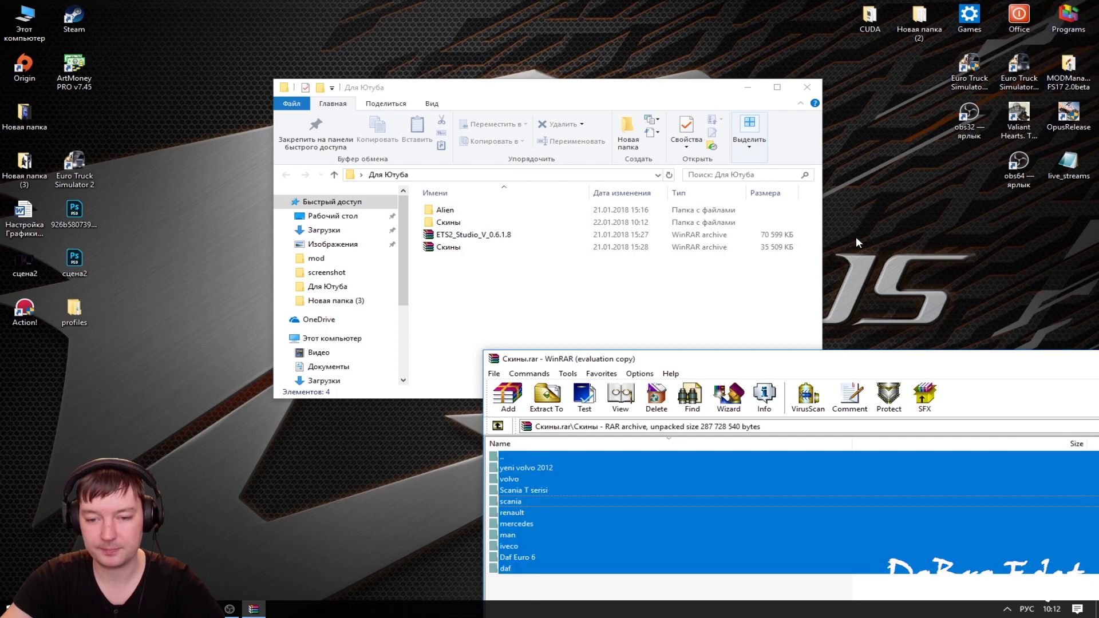
ctrl+click(527, 460)
drag(547, 478, 451, 228)
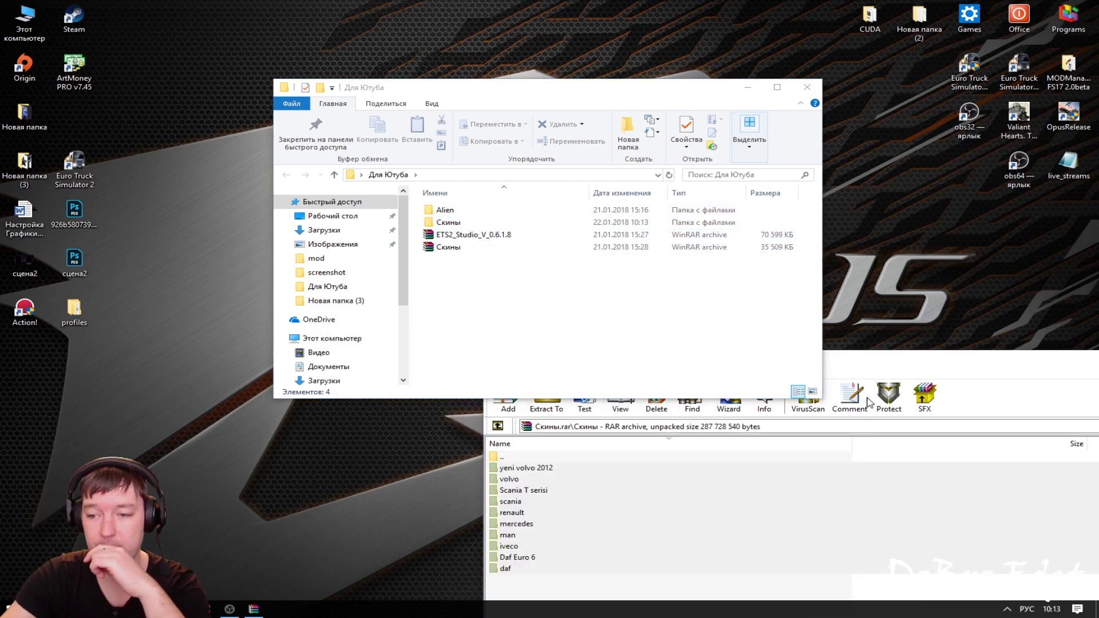
drag(687, 359, 276, 206)
click(872, 206)
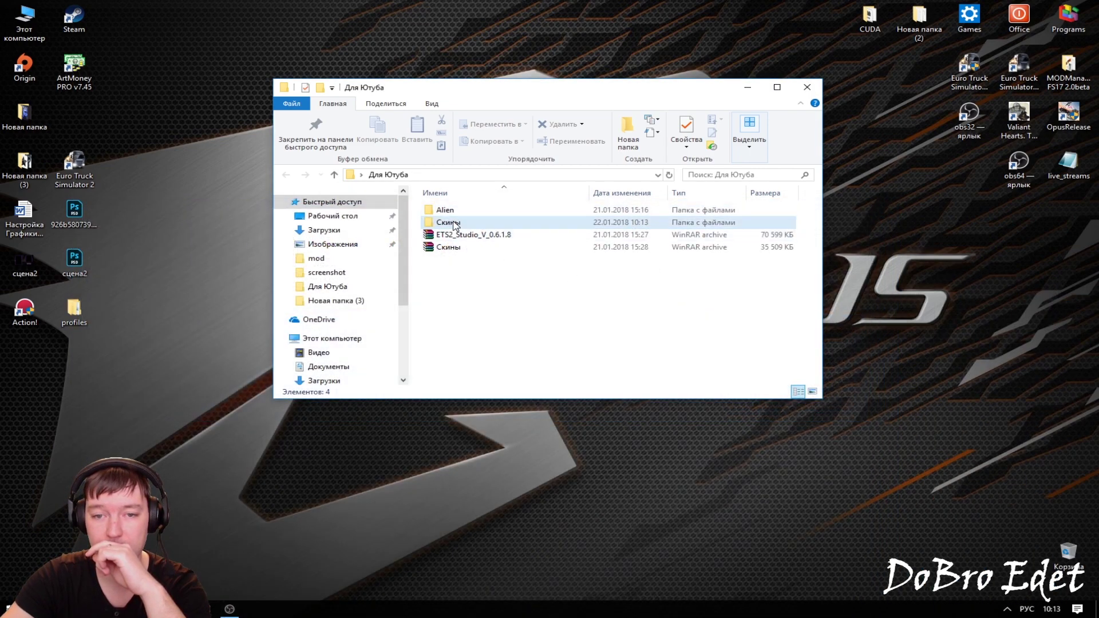
- Preview the iveco_a and following iveco skin templates in Photos
double_click(473, 217)
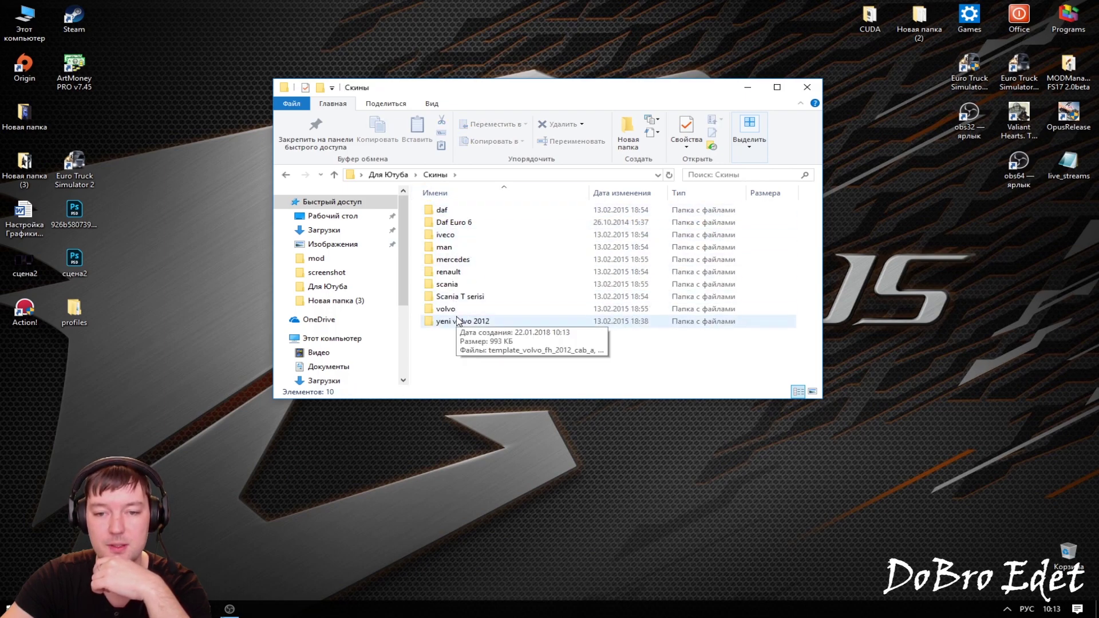
double_click(458, 235)
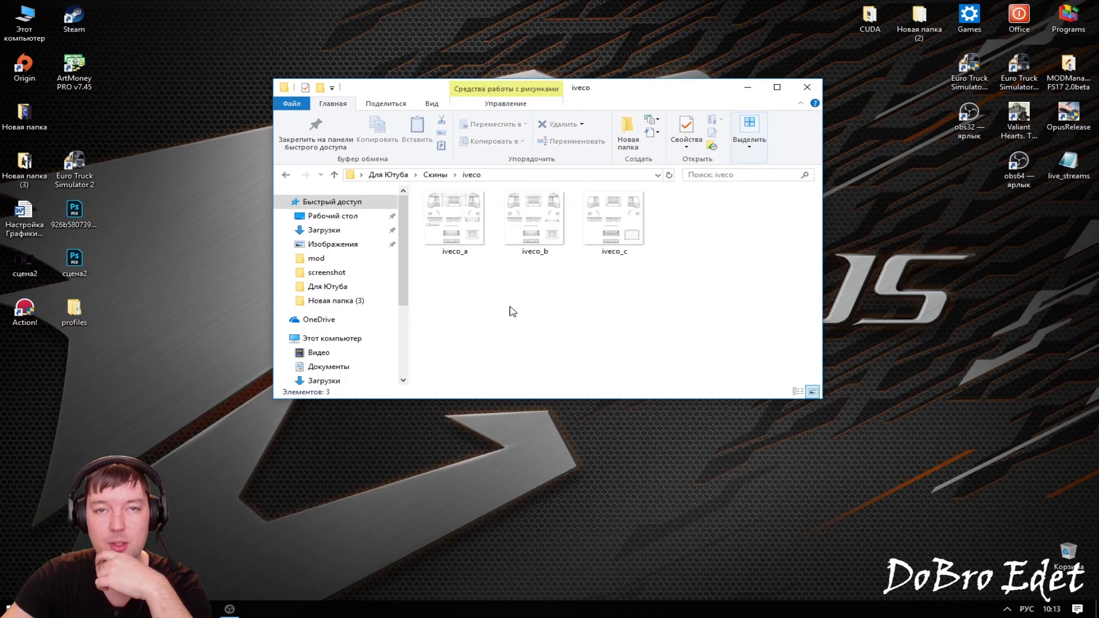
double_click(454, 219)
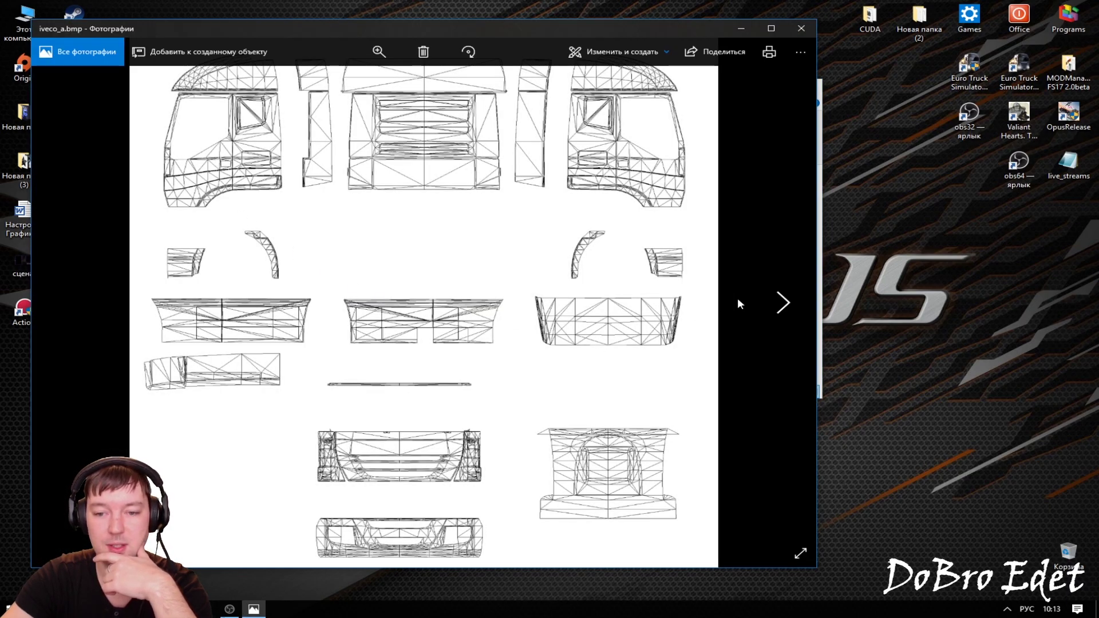
click(781, 302)
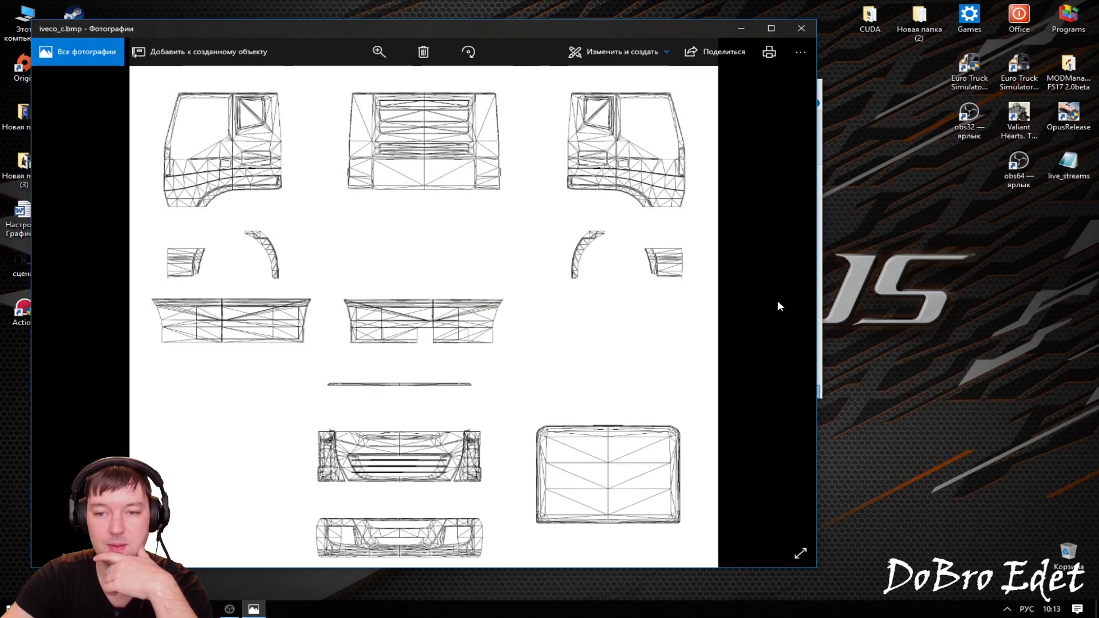
click(801, 28)
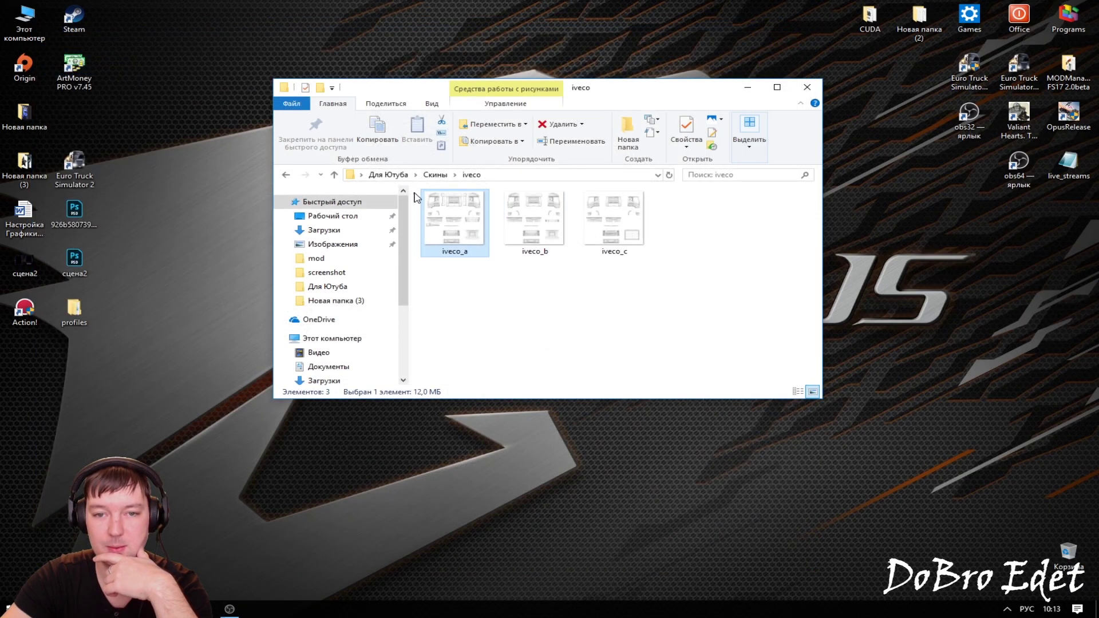
key(BackSpace)
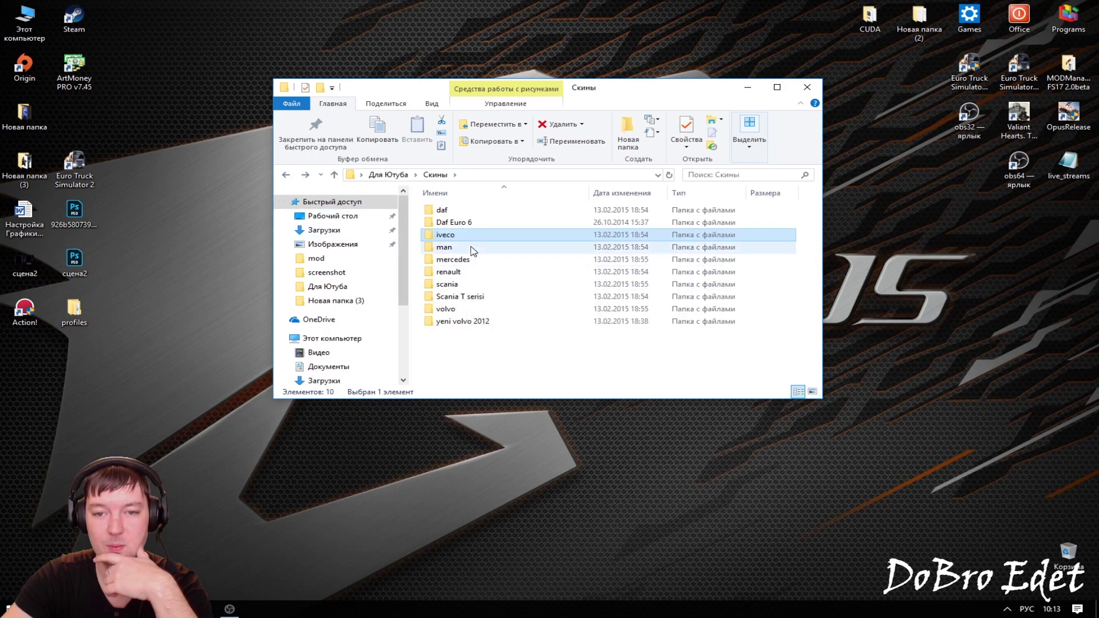
- Preview the man_a and following man templates, then return Explorer to Для Ютуба
click(453, 249)
double_click(454, 248)
double_click(458, 222)
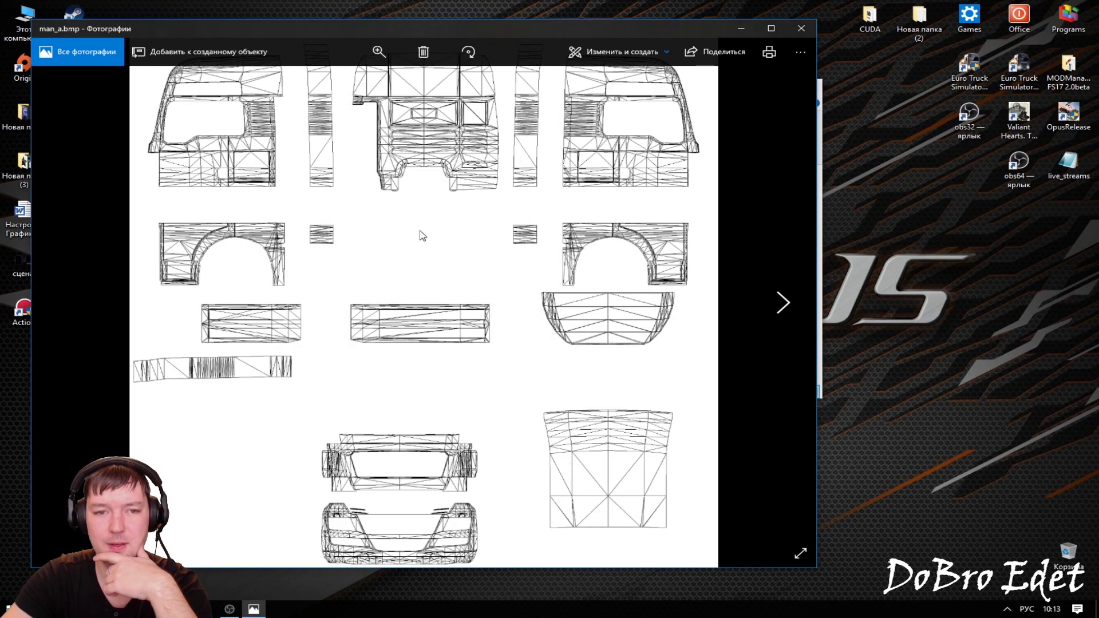
click(769, 302)
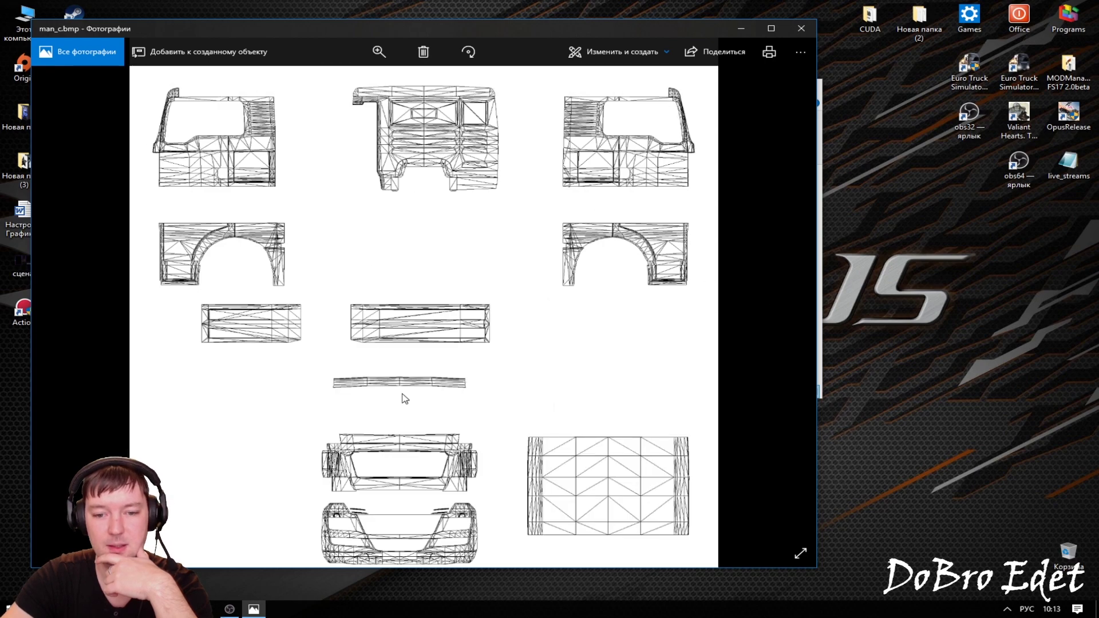
click(801, 28)
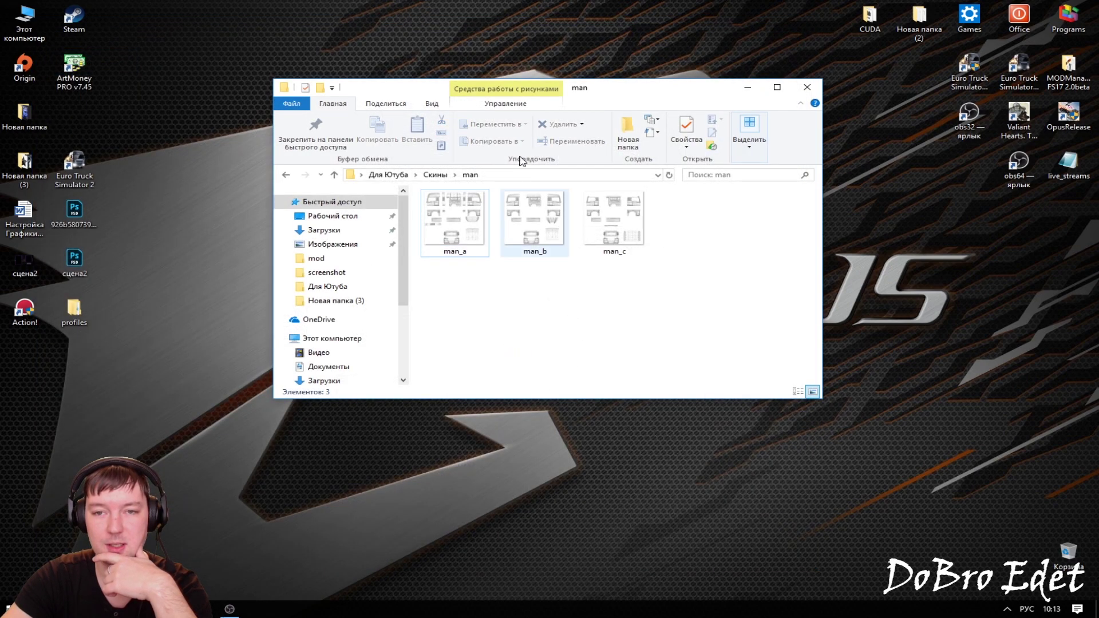
drag(618, 91, 658, 70)
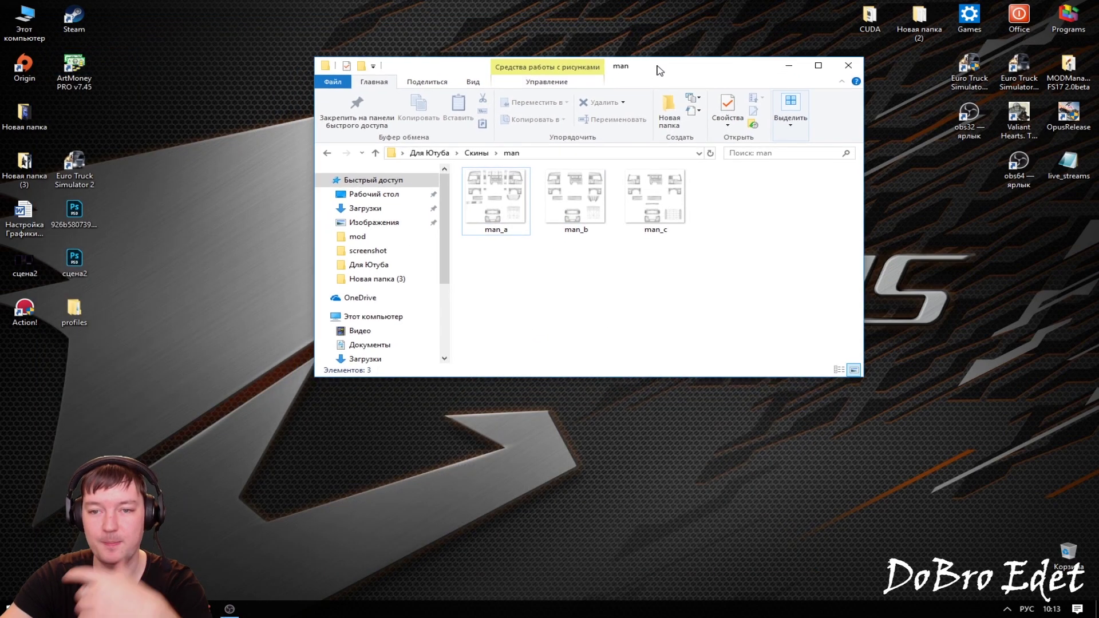
click(328, 153)
click(328, 153)
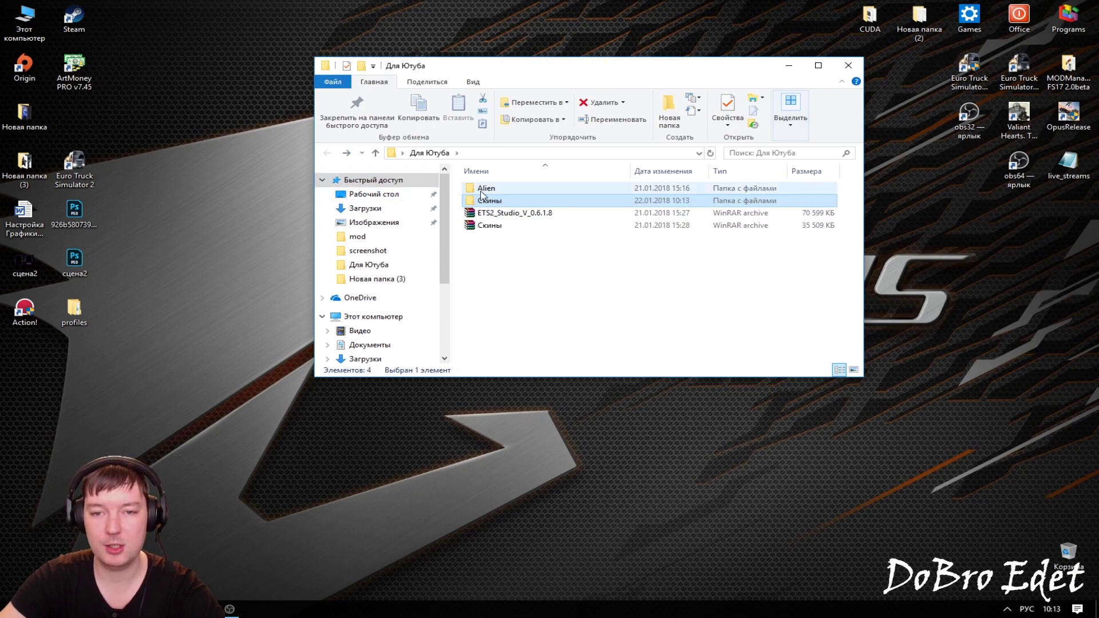
- Preview Alien_attacks_you_fix, 902145-product-silo and the YouTube image, then minimize Explorer
double_click(504, 189)
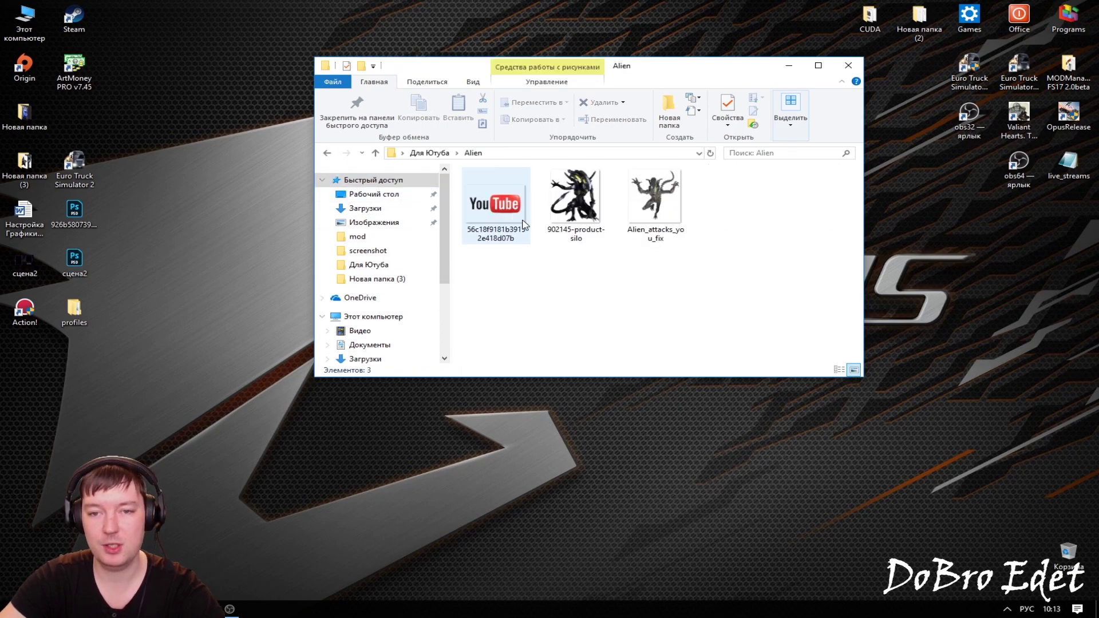
double_click(635, 209)
click(801, 28)
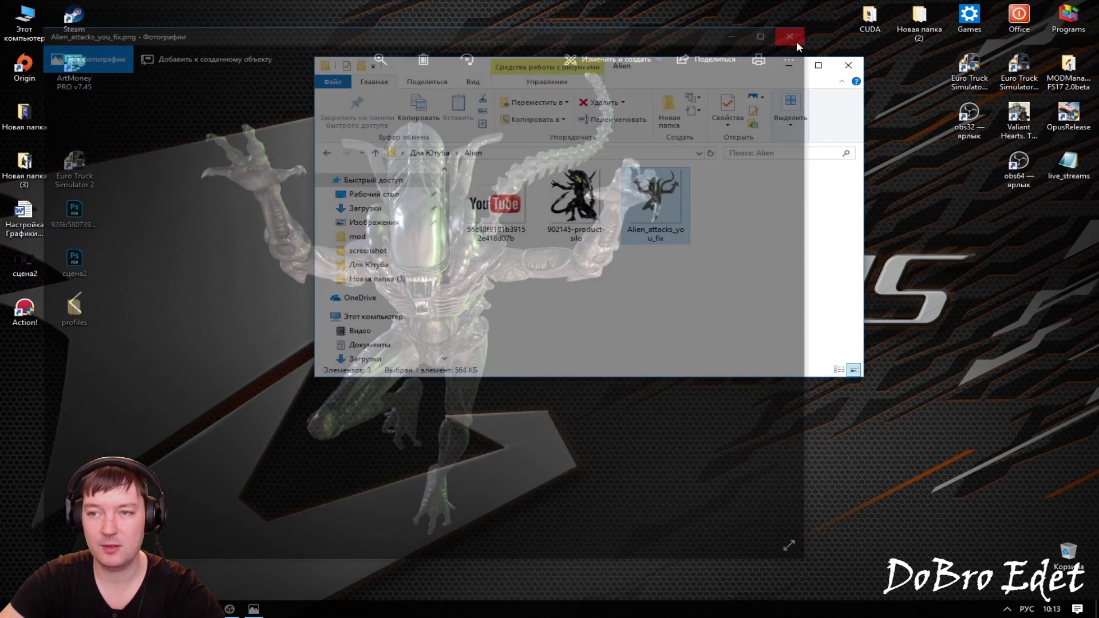
double_click(576, 197)
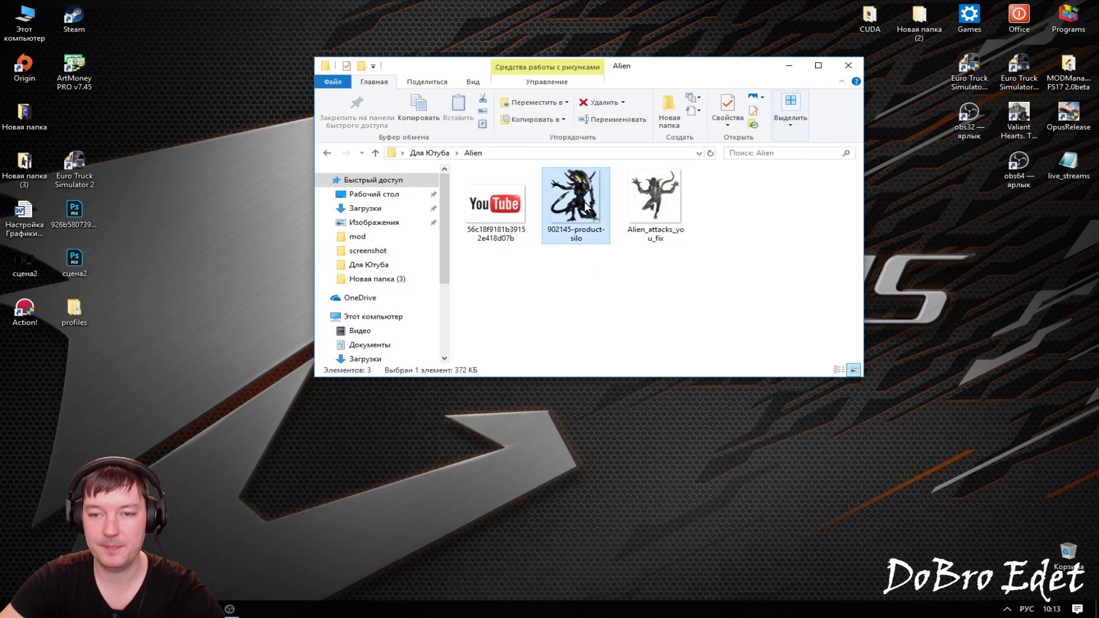
click(800, 35)
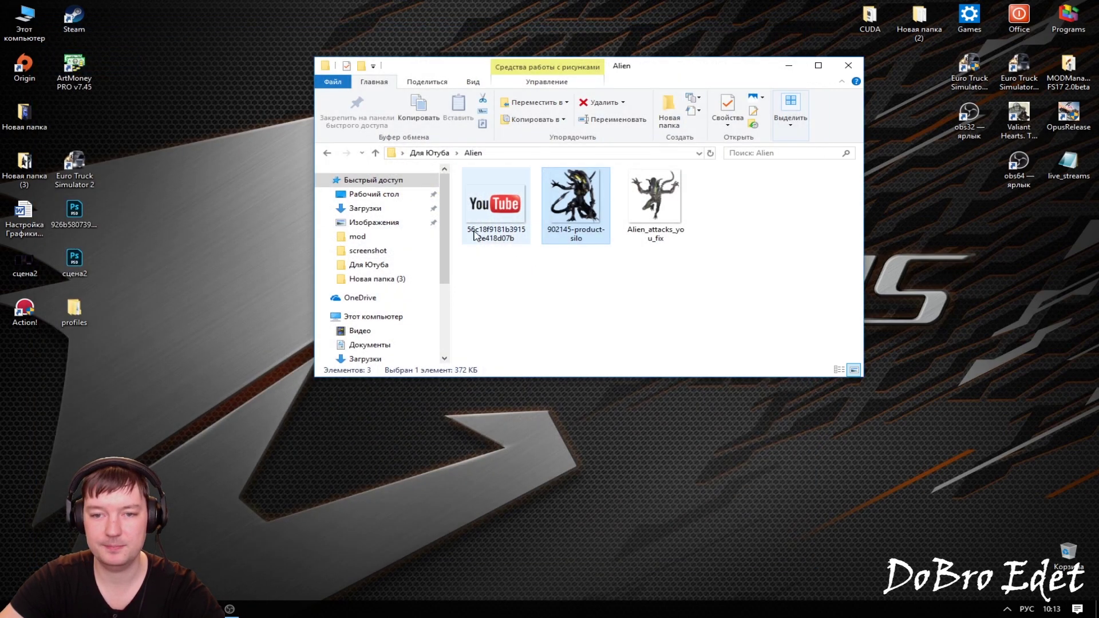
double_click(503, 209)
click(790, 32)
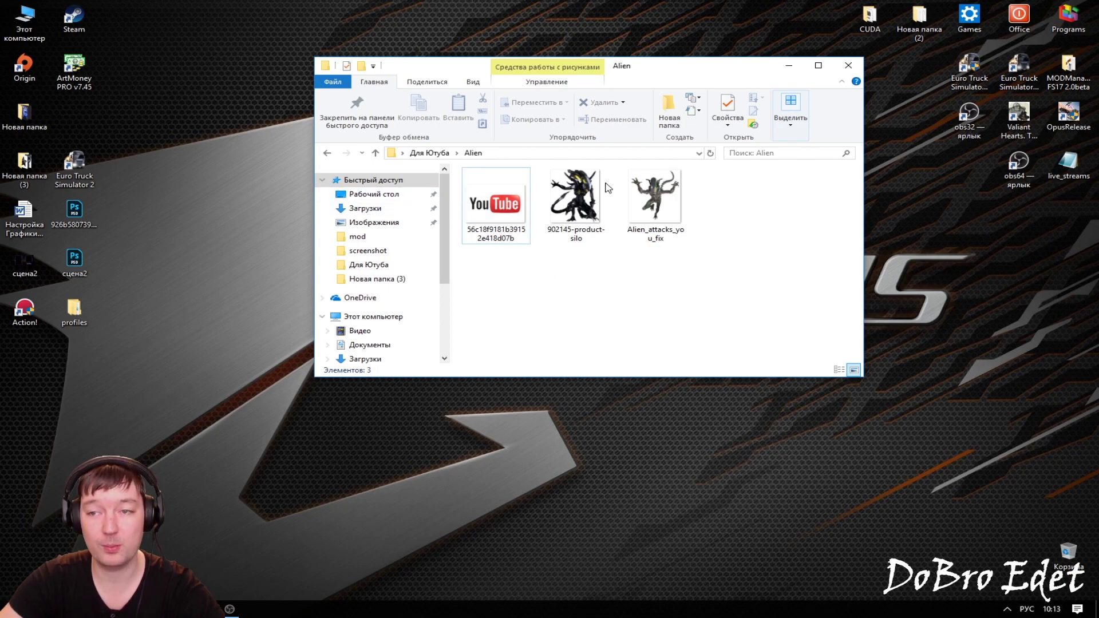
key(BackSpace)
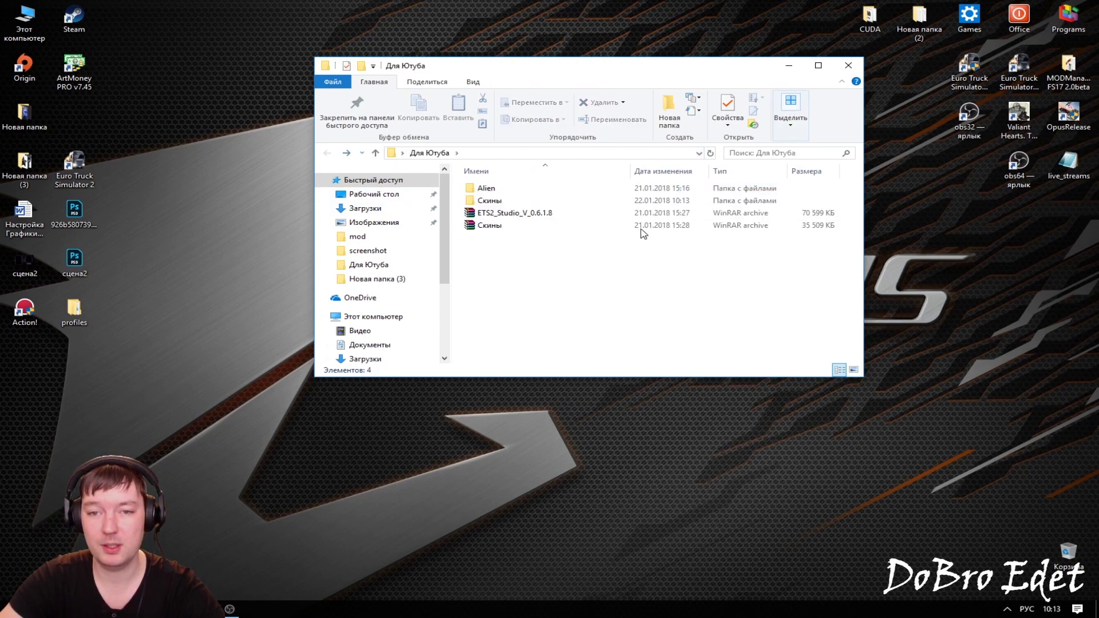
click(789, 64)
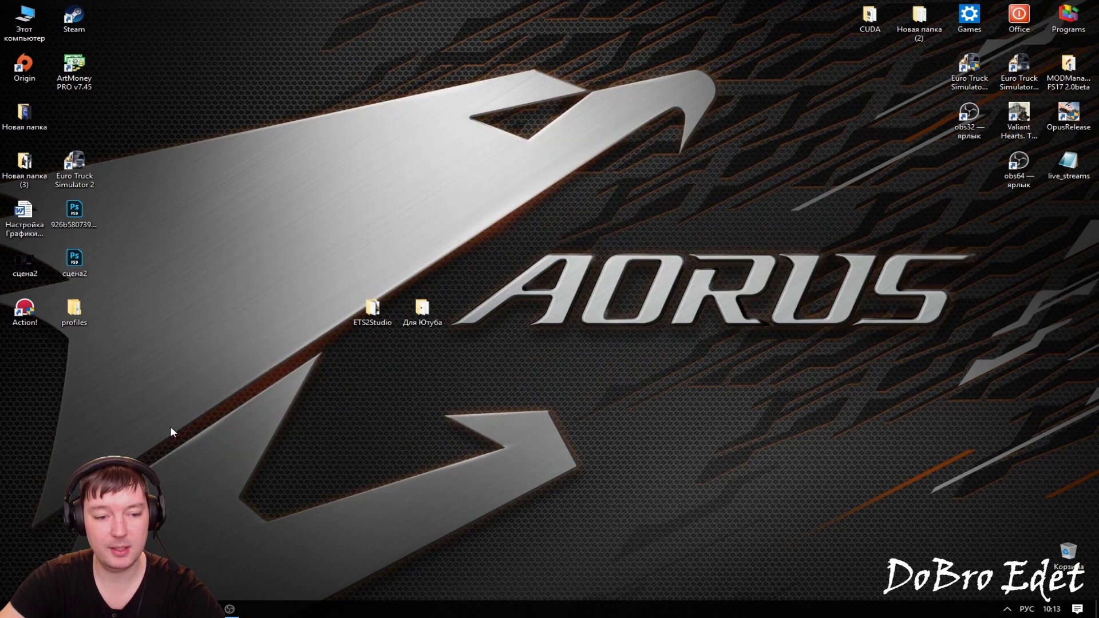
- Search 'pho' in the Start menu with the English layout and launch Adobe Photoshop CC 2018
click(12, 609)
text(ы)
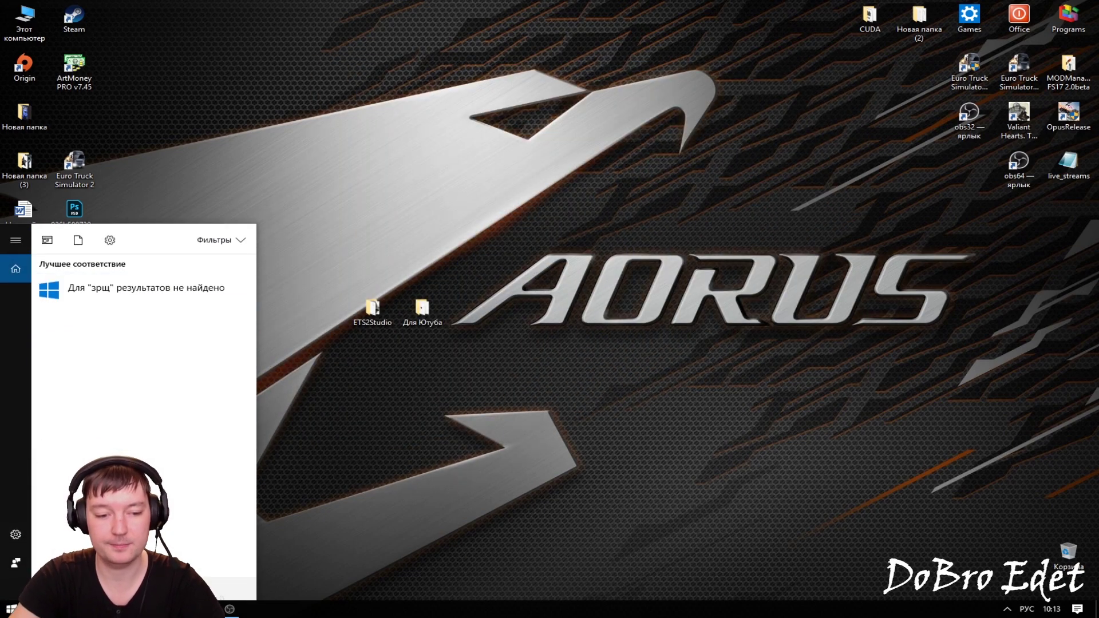
key(BackSpace)
key(alt+shift)
text(pho)
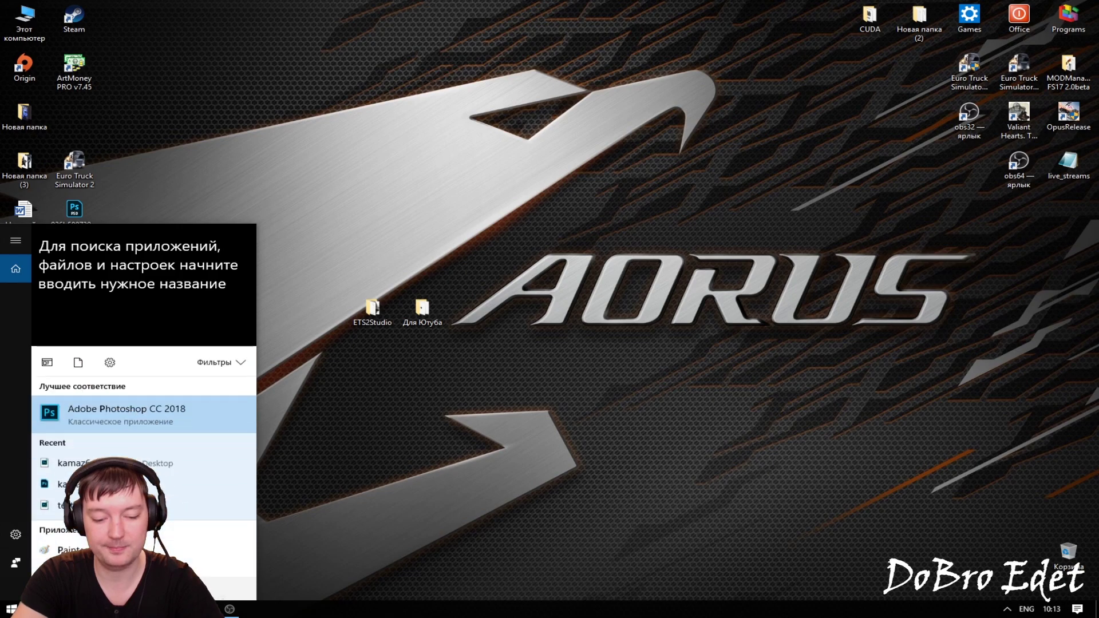
click(173, 302)
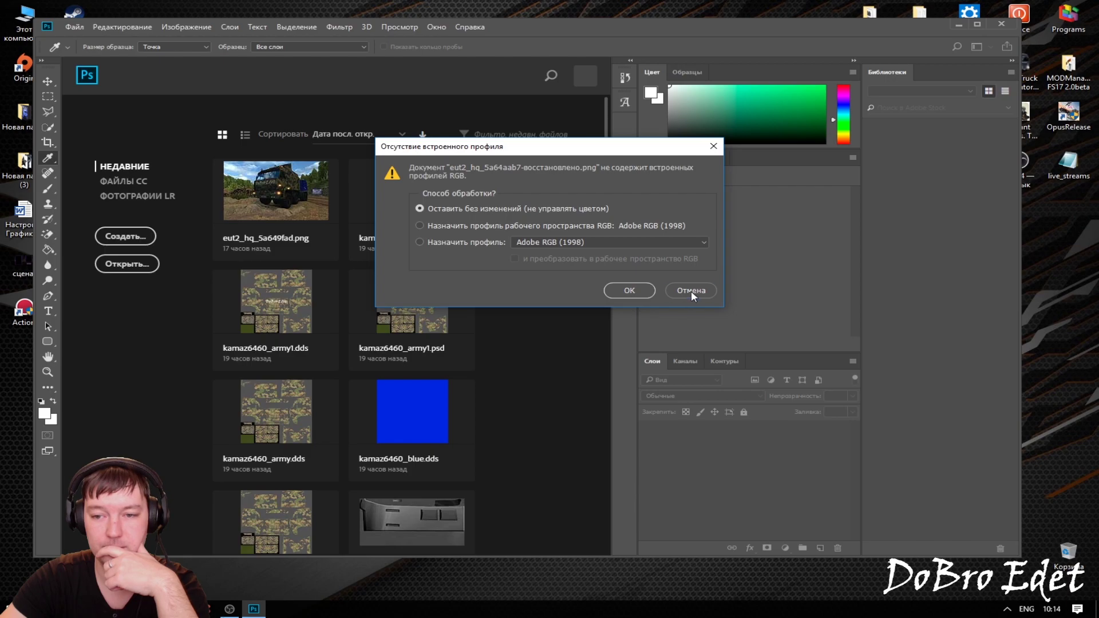
- Cancel Photoshop's missing colour profile prompt and switch back to Explorer
click(691, 291)
scroll(515, 343, down, 2)
scroll(520, 429, up, 2)
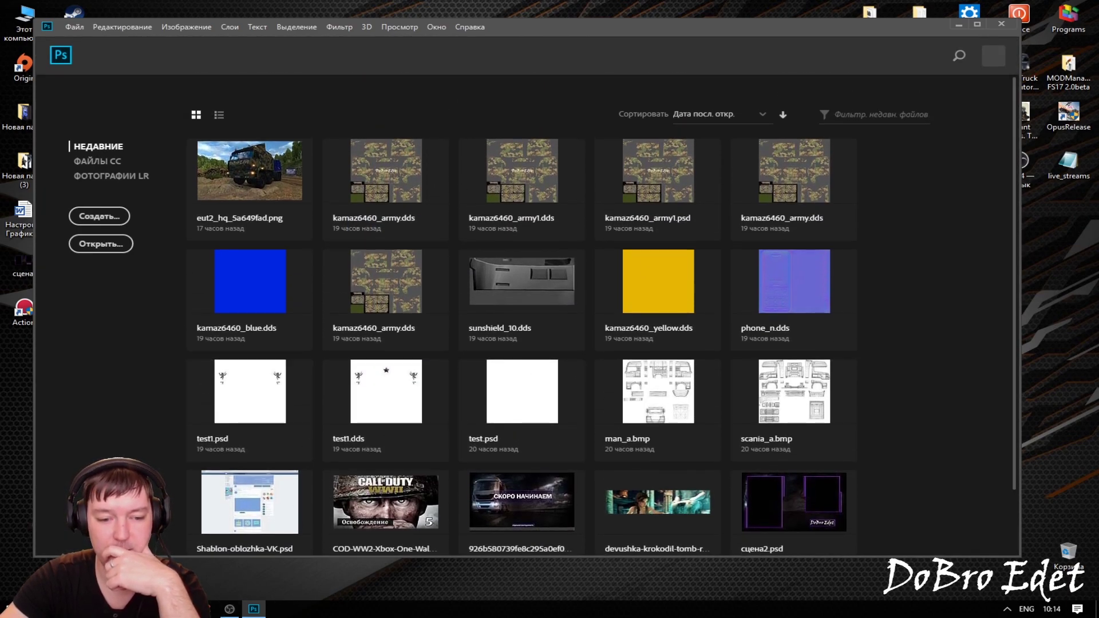
key(alt+Tab)
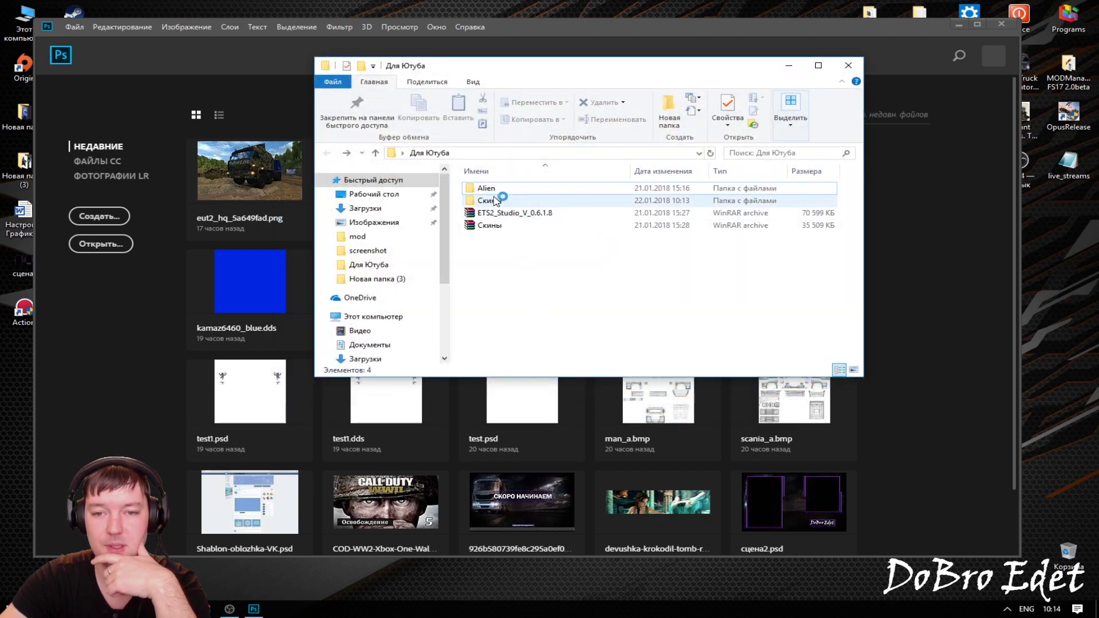
- Preview man_a, man_b and man_c in Скины > man, then open man_a.bmp in Photoshop
double_click(544, 201)
double_click(544, 225)
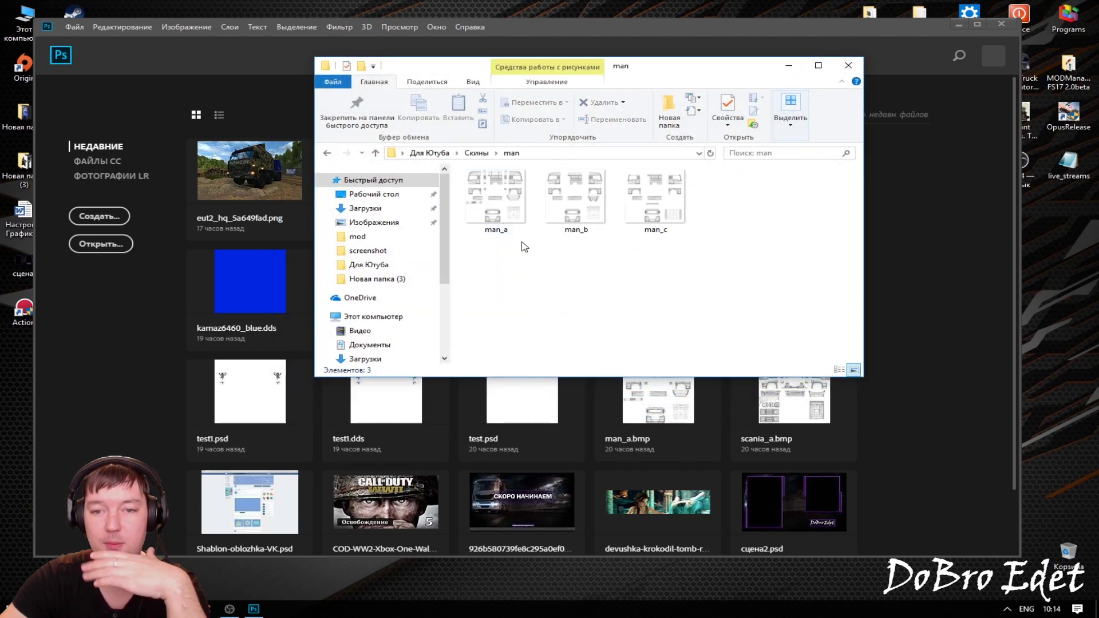
double_click(498, 221)
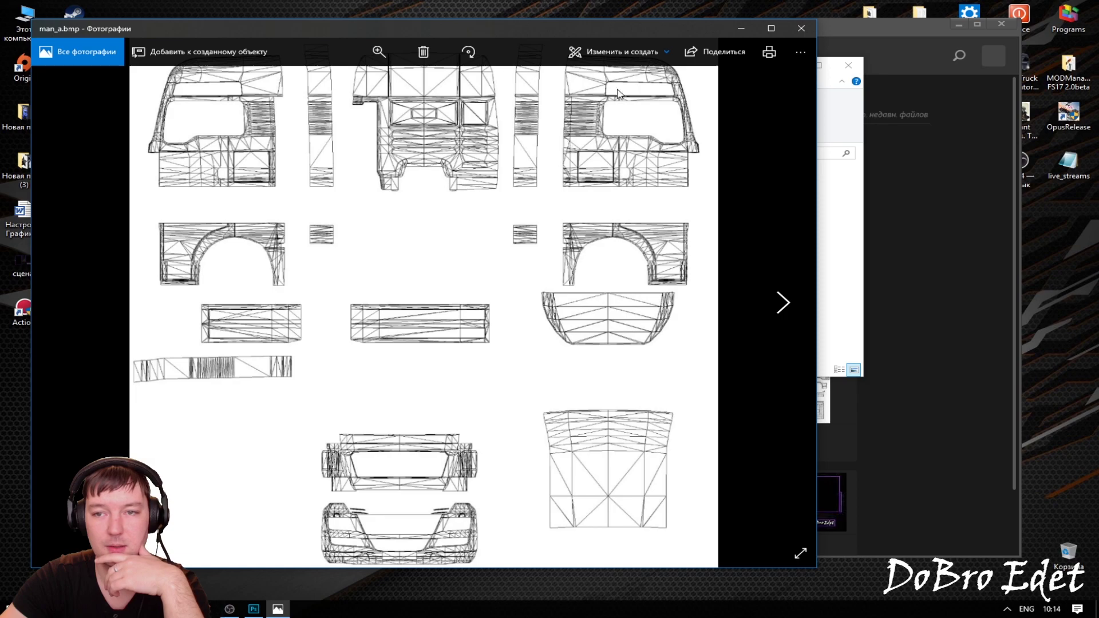
click(782, 304)
click(782, 307)
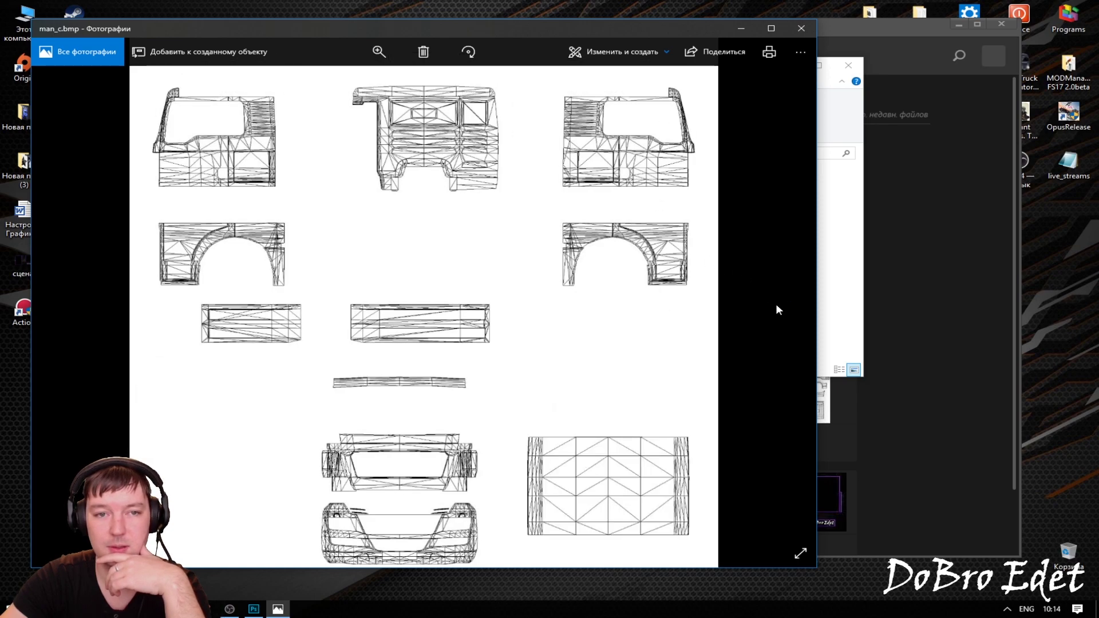
click(797, 29)
drag(511, 213, 101, 356)
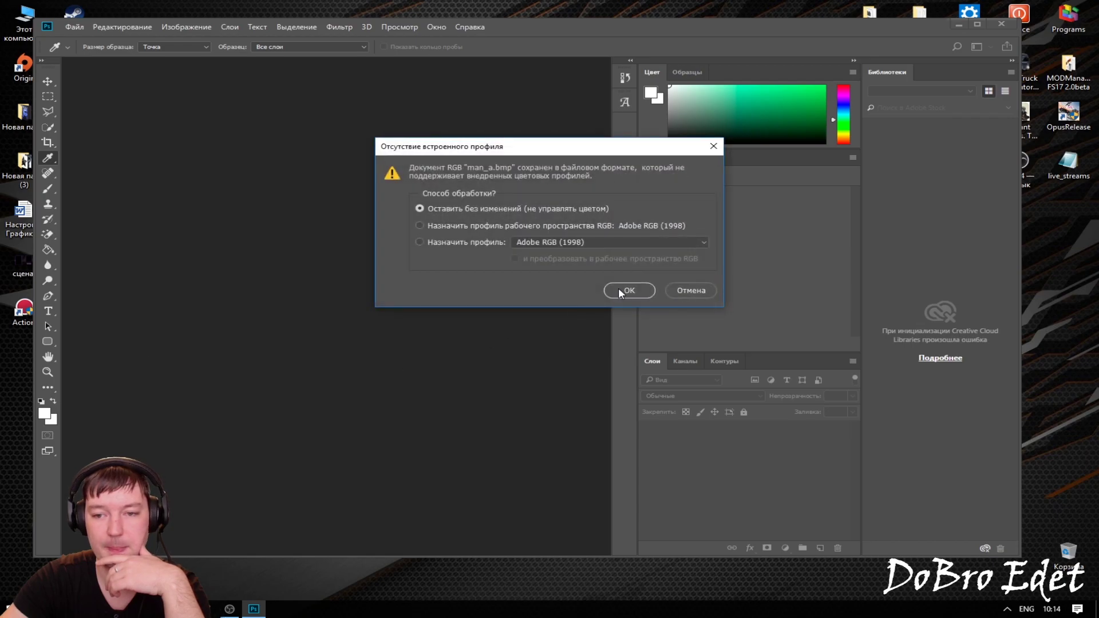
click(619, 291)
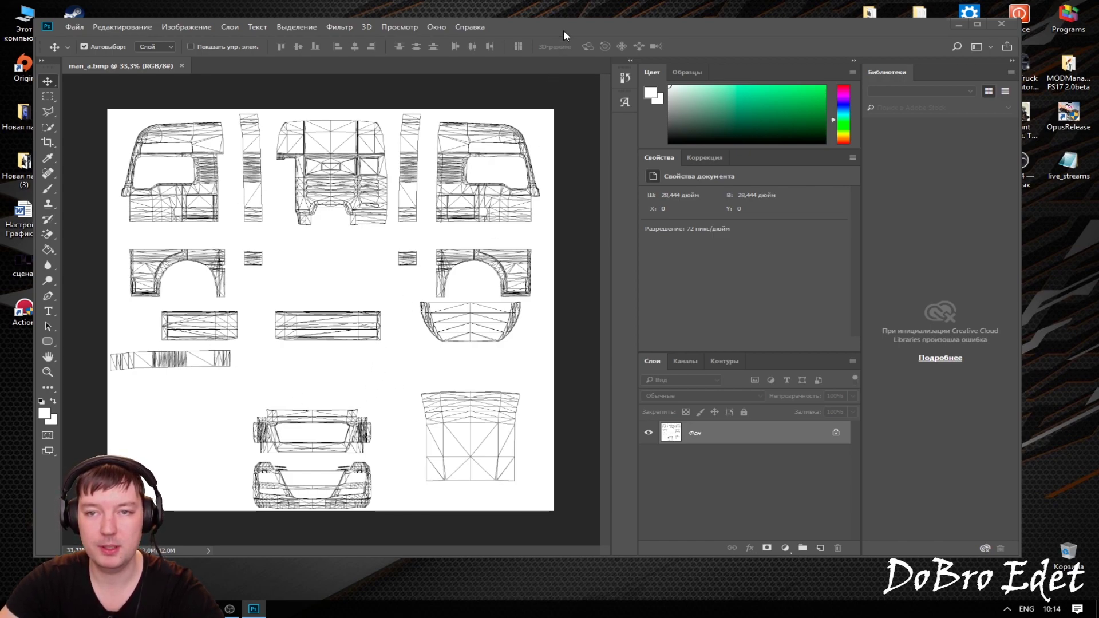
- Zoom the man_a template to 59.1% and pan to the upper templates, then return to Explorer
drag(563, 30, 571, 21)
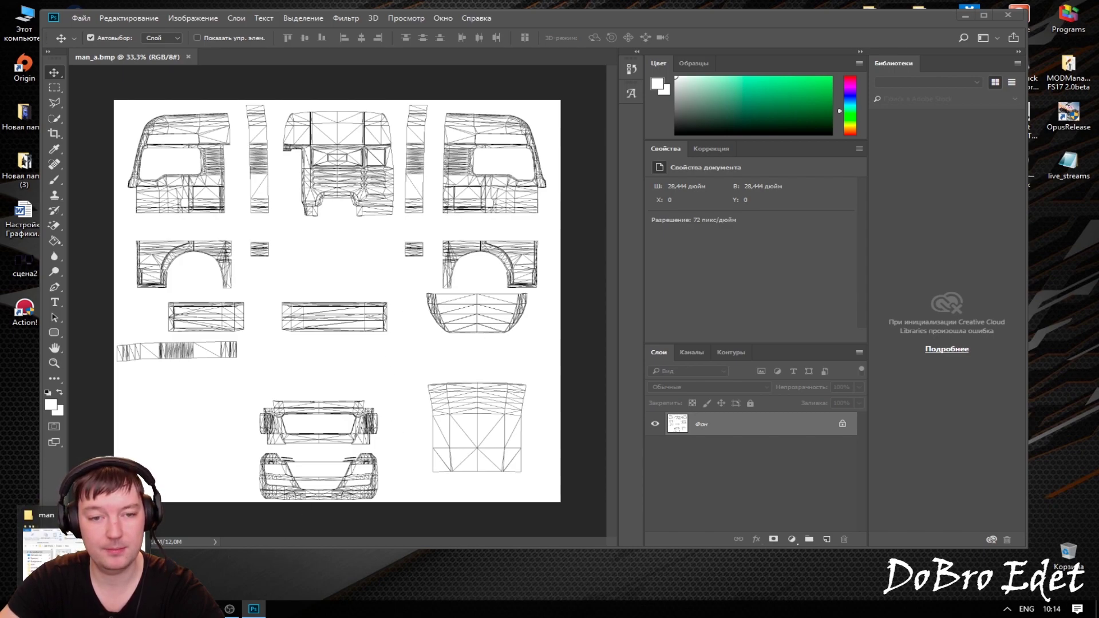
scroll(311, 321, up, 2)
scroll(314, 323, up, 1)
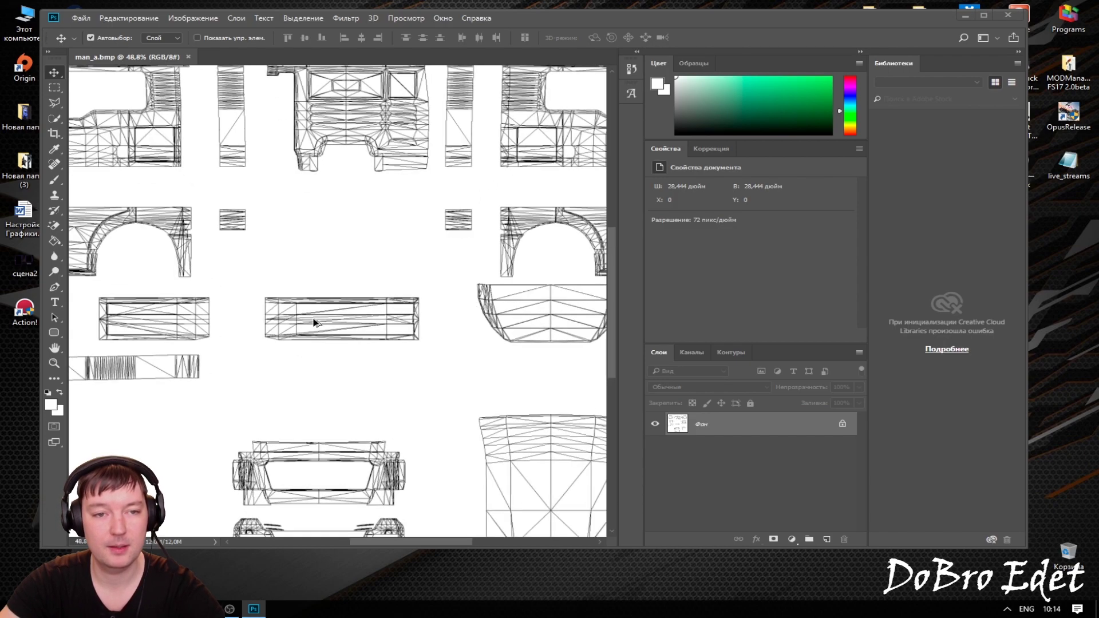
drag(307, 239, 344, 260)
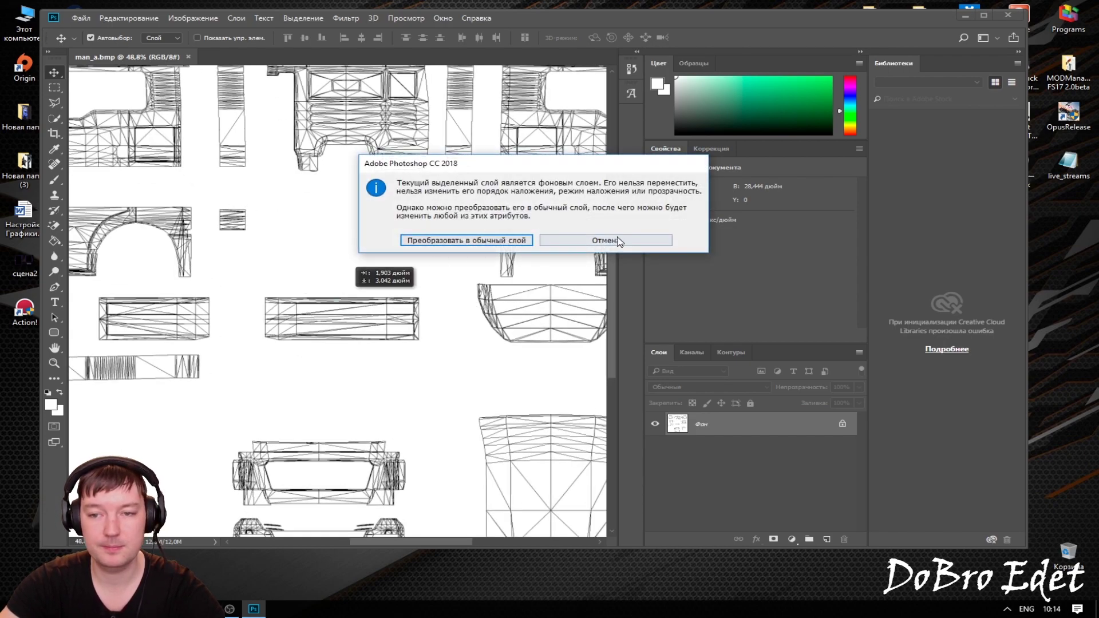
click(630, 242)
scroll(132, 183, up, 1)
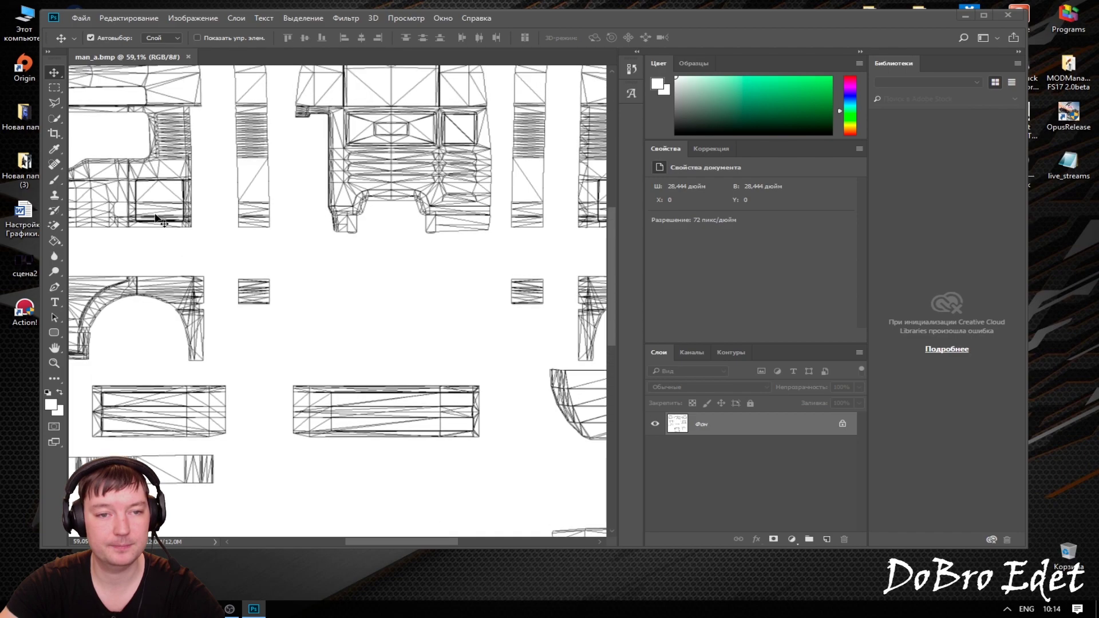
drag(131, 183, 132, 277)
drag(380, 540, 344, 541)
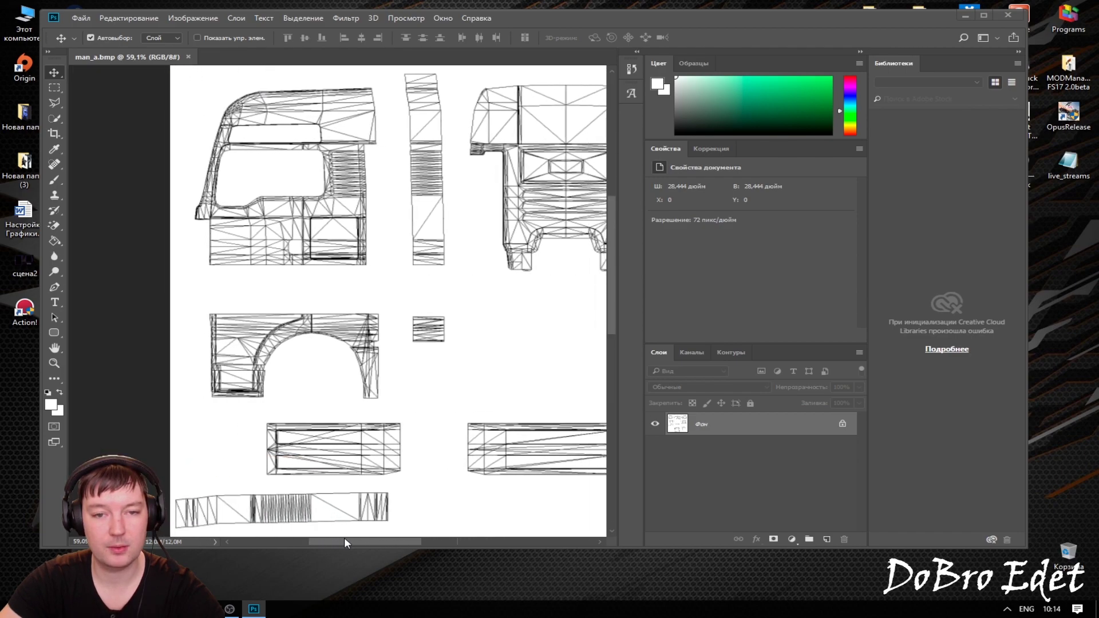
key(alt+Tab)
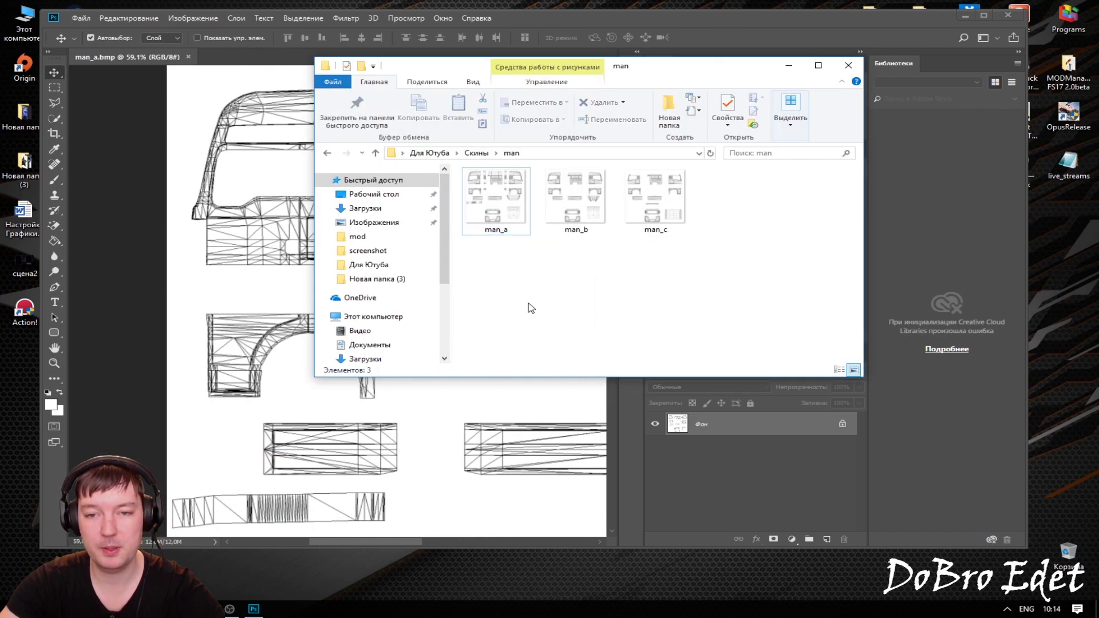
- Place Alien_attacks_you_fix from the Alien folder onto man_a.bmp as a new layer
key(alt+Up)
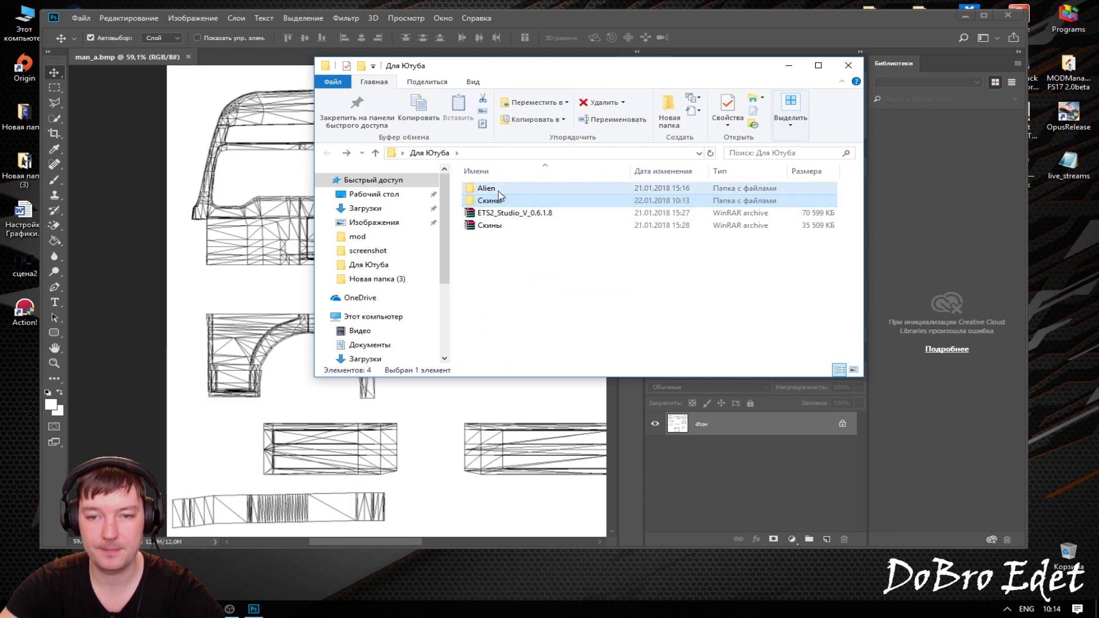
double_click(485, 186)
drag(656, 197, 243, 286)
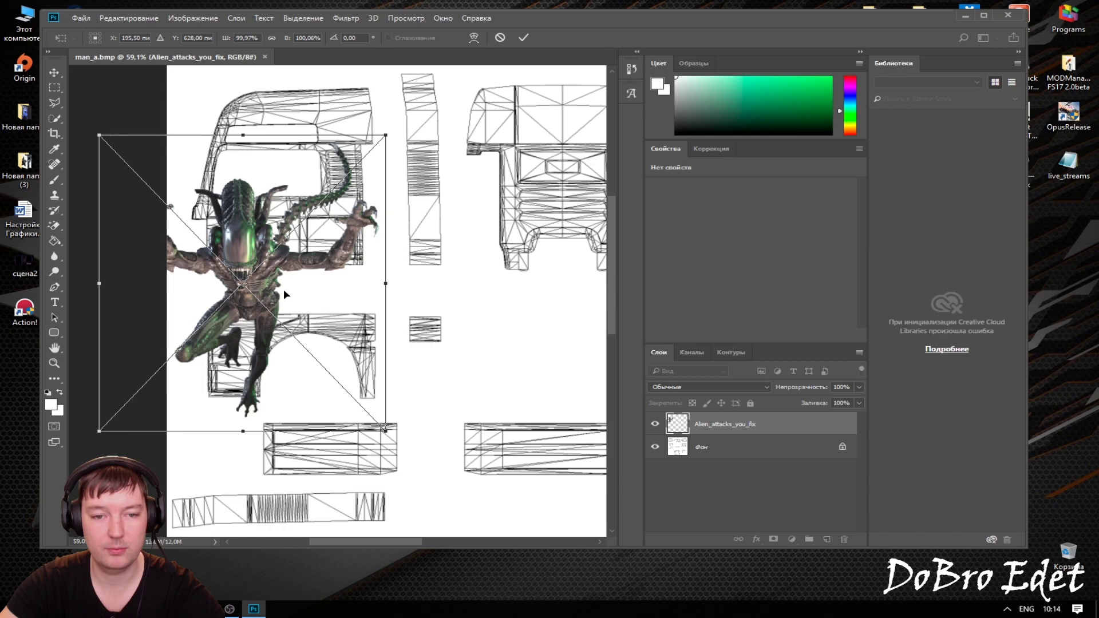
drag(295, 284, 419, 279)
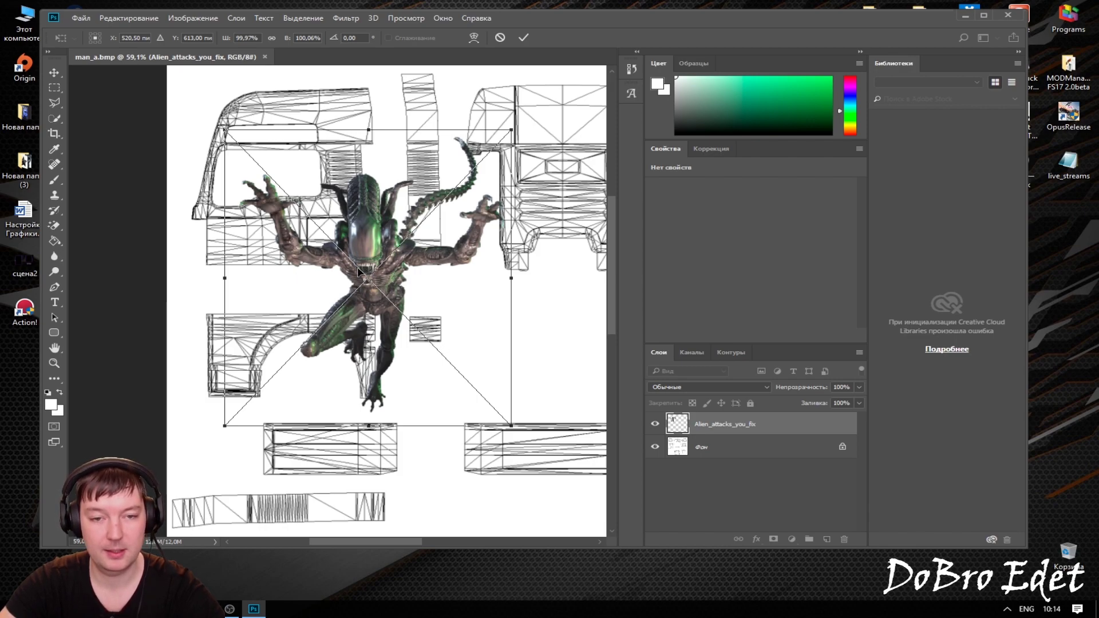
drag(387, 299, 343, 310)
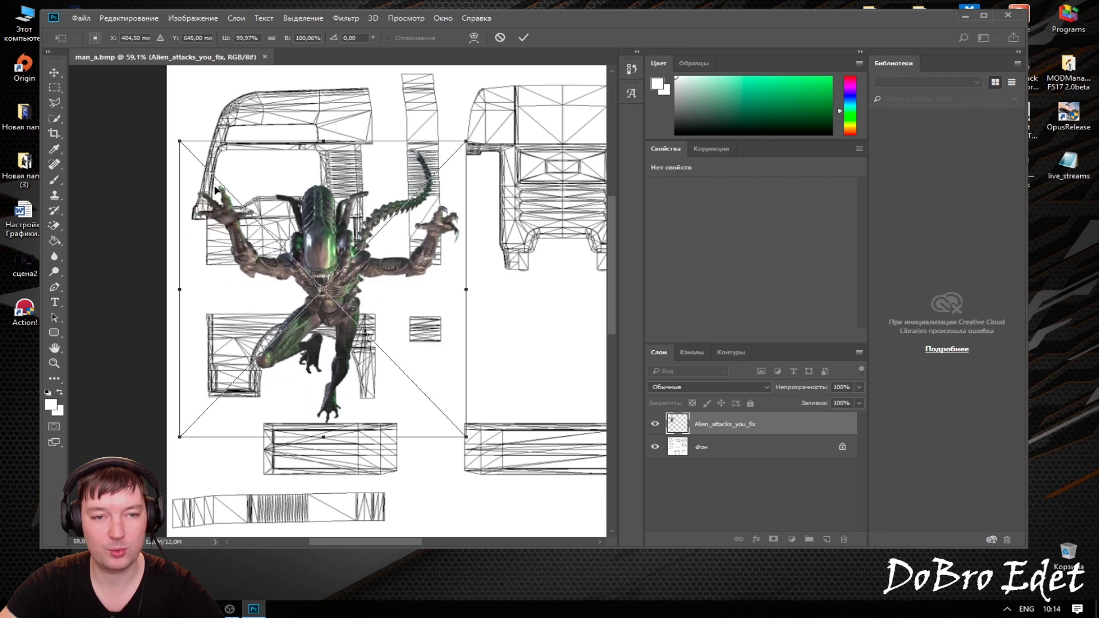
- Scale the alien to about 36.7% and position it on the cab side above the wheel arch
mouse_move(178, 139)
mouse_down()
mouse_move(198, 161)
mouse_move(151, 149)
mouse_move(344, 322)
mouse_up()
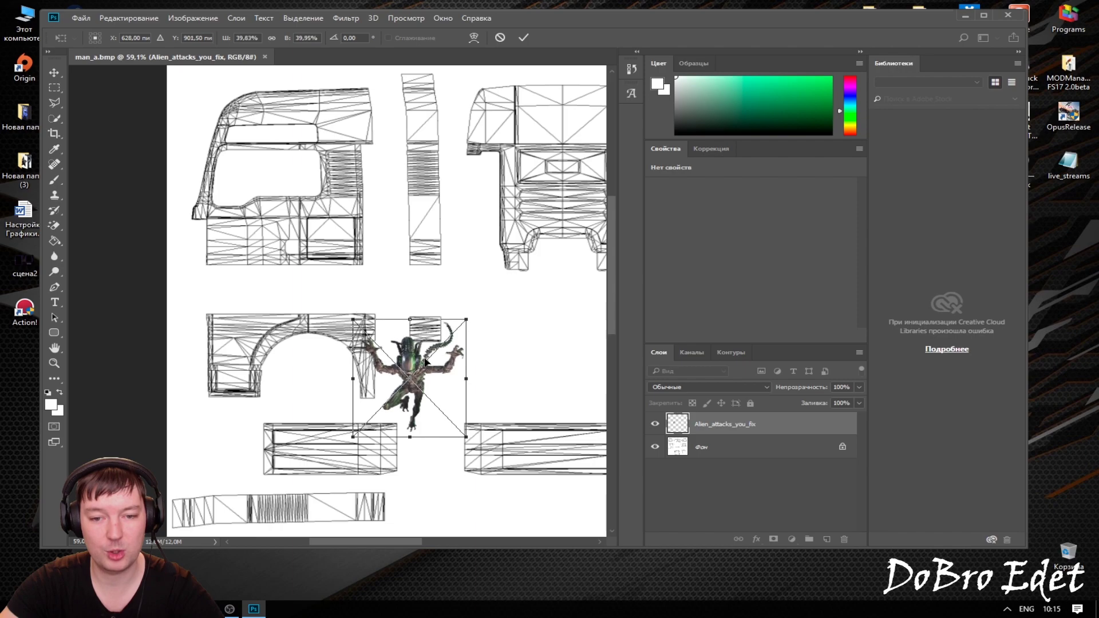
drag(411, 359, 270, 232)
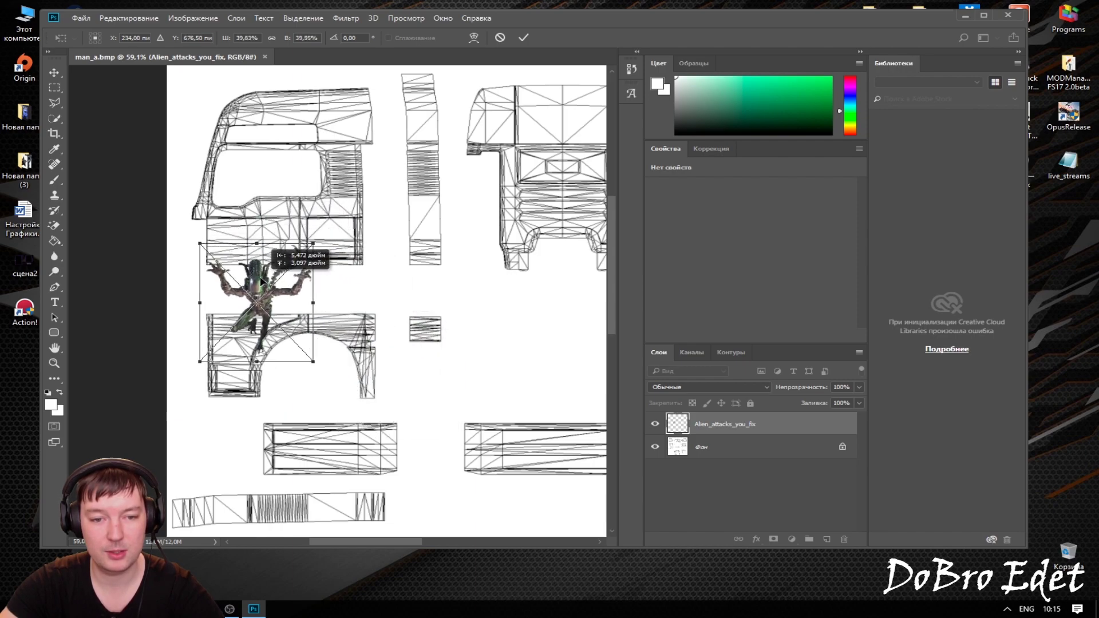
mouse_move(269, 231)
mouse_down()
mouse_move(263, 284)
mouse_move(272, 229)
mouse_up()
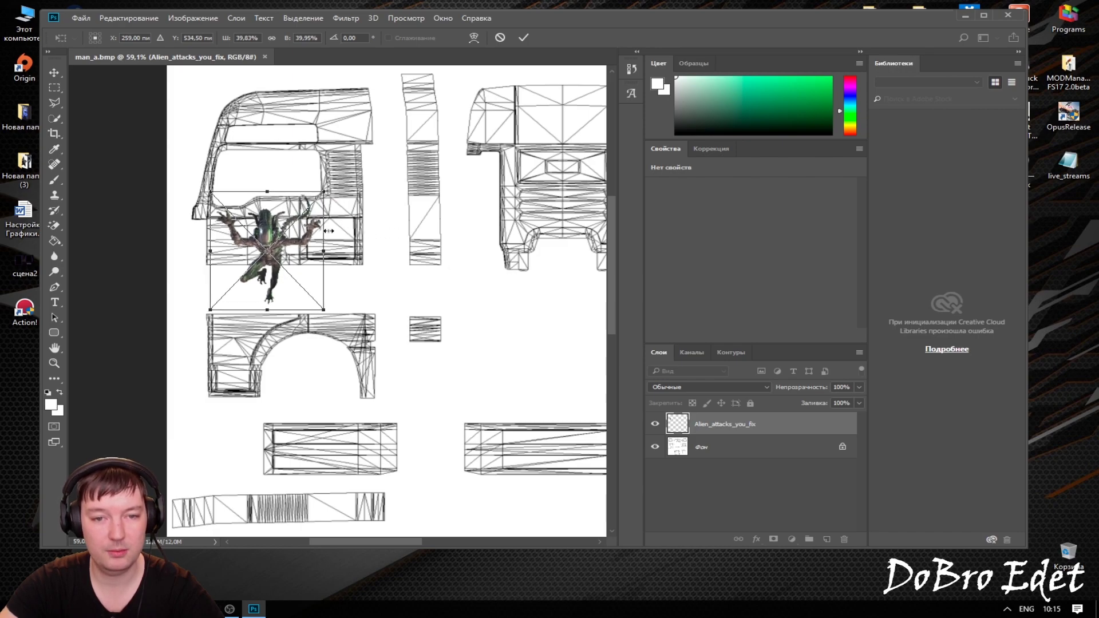
drag(267, 235, 268, 244)
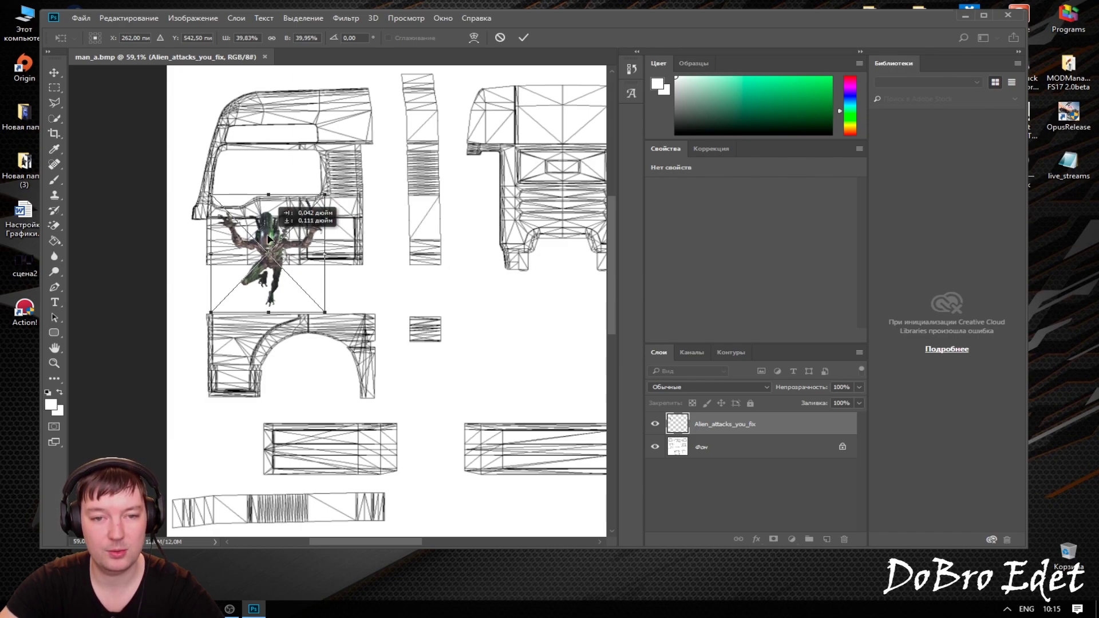
drag(324, 315, 318, 307)
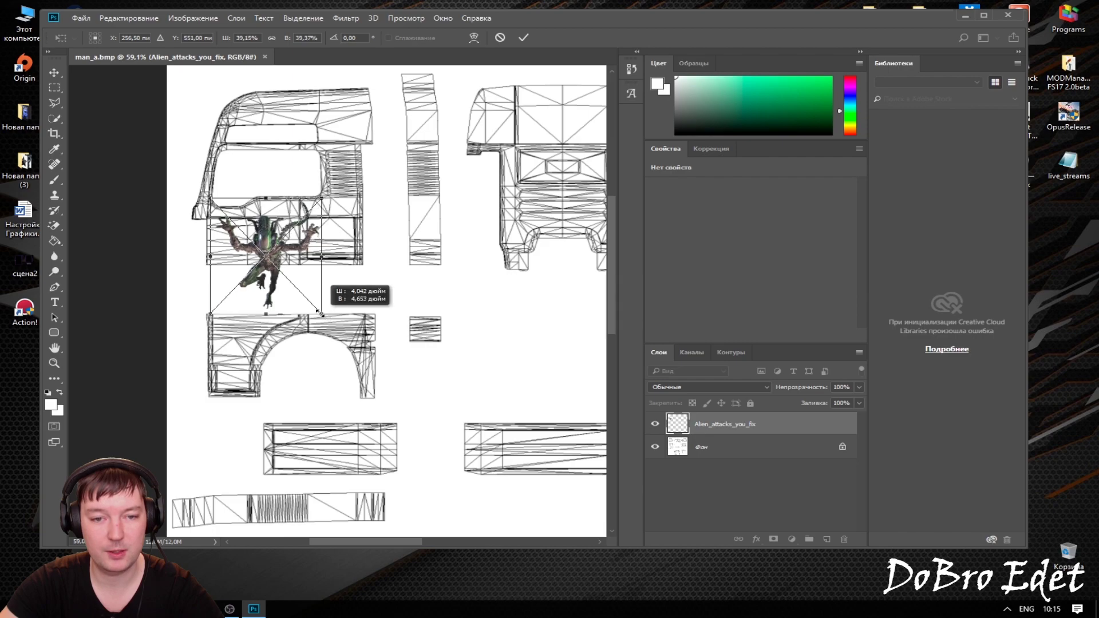
drag(298, 247, 292, 250)
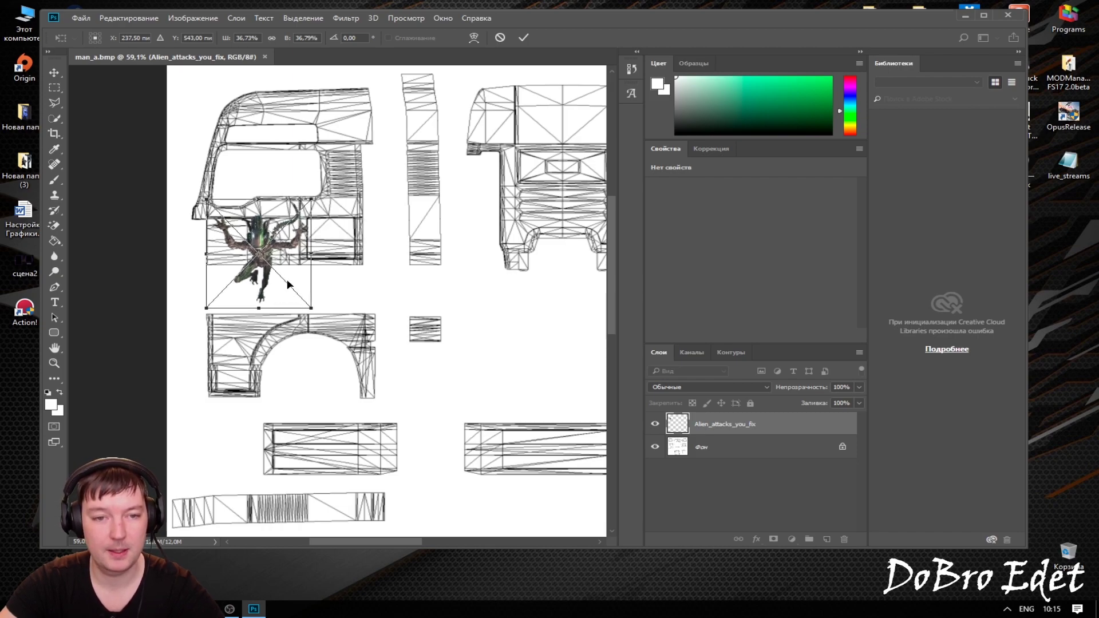
- Commit the alien's transform and draw a Polygonal Lasso selection around its hanging legs
key(v)
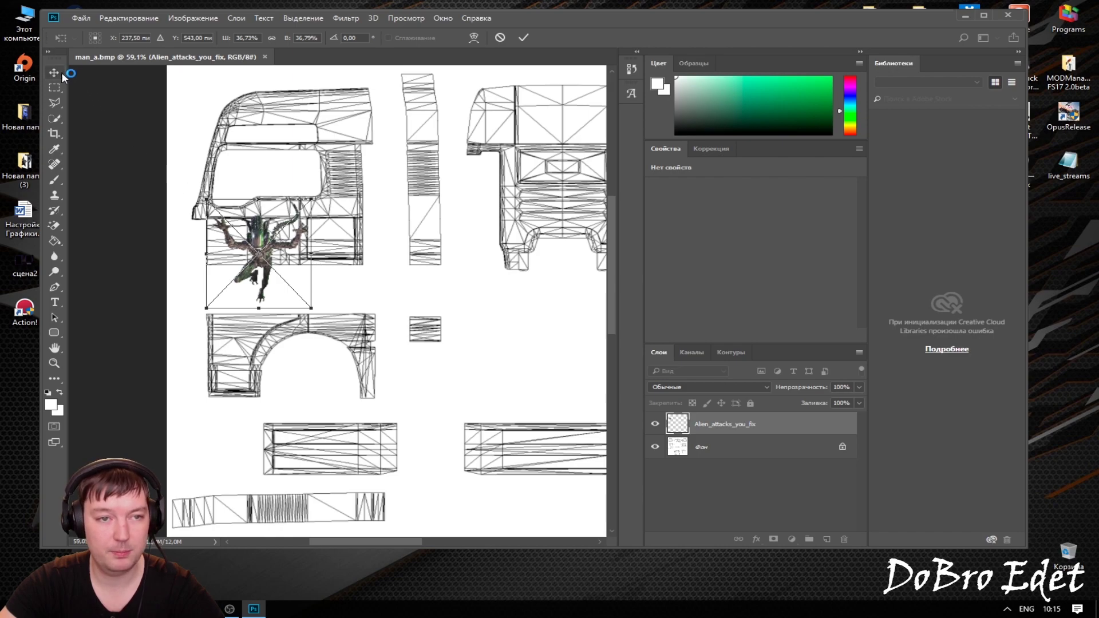
key(Return)
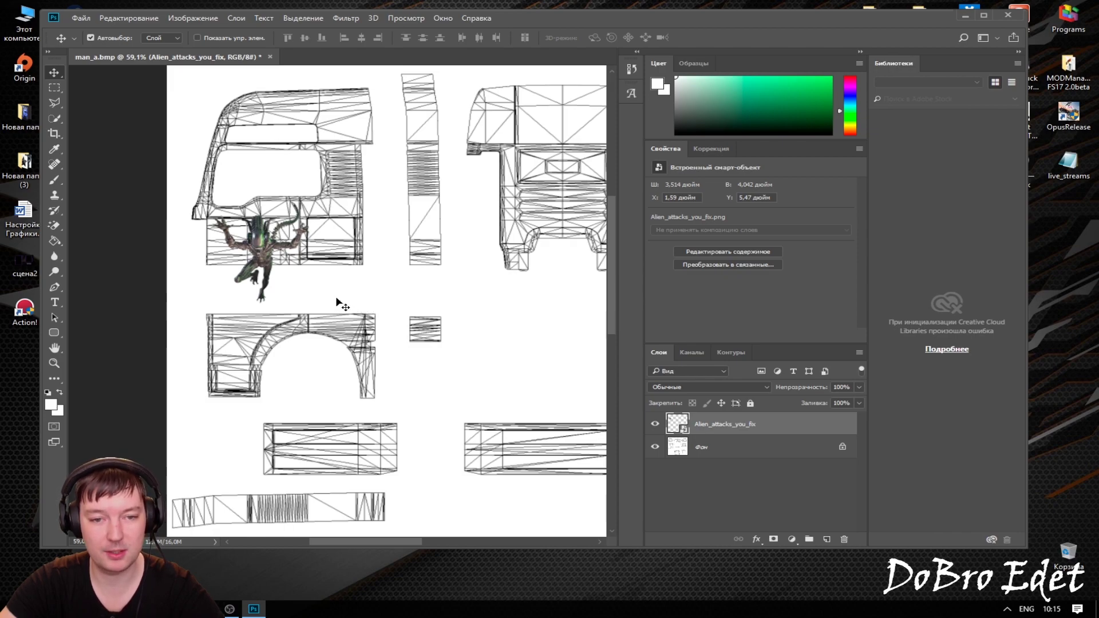
click(60, 88)
click(54, 101)
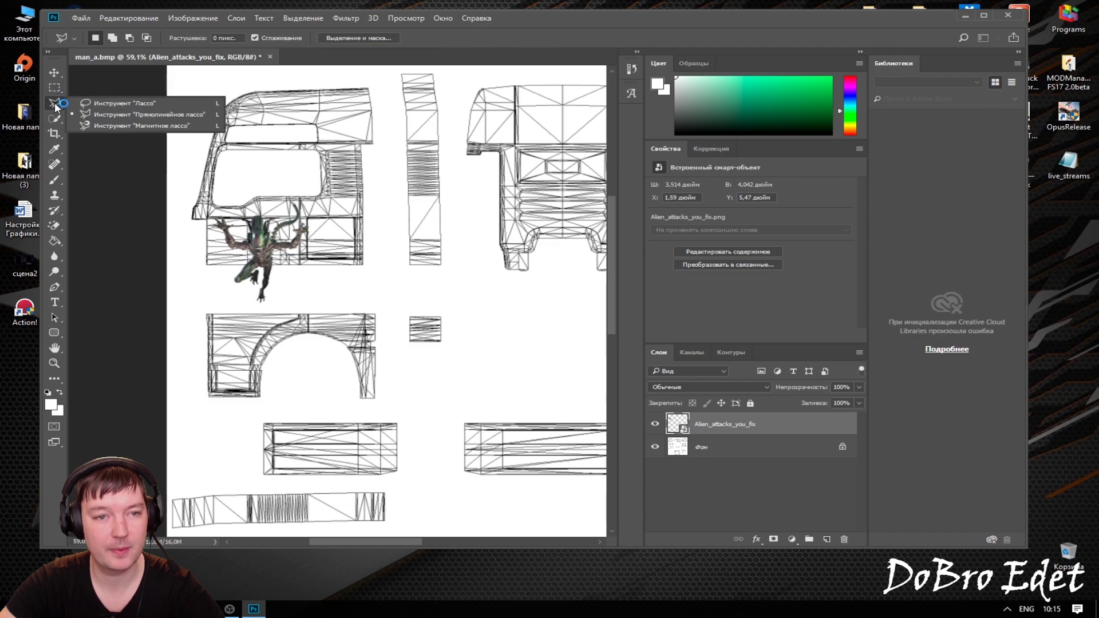
click(148, 114)
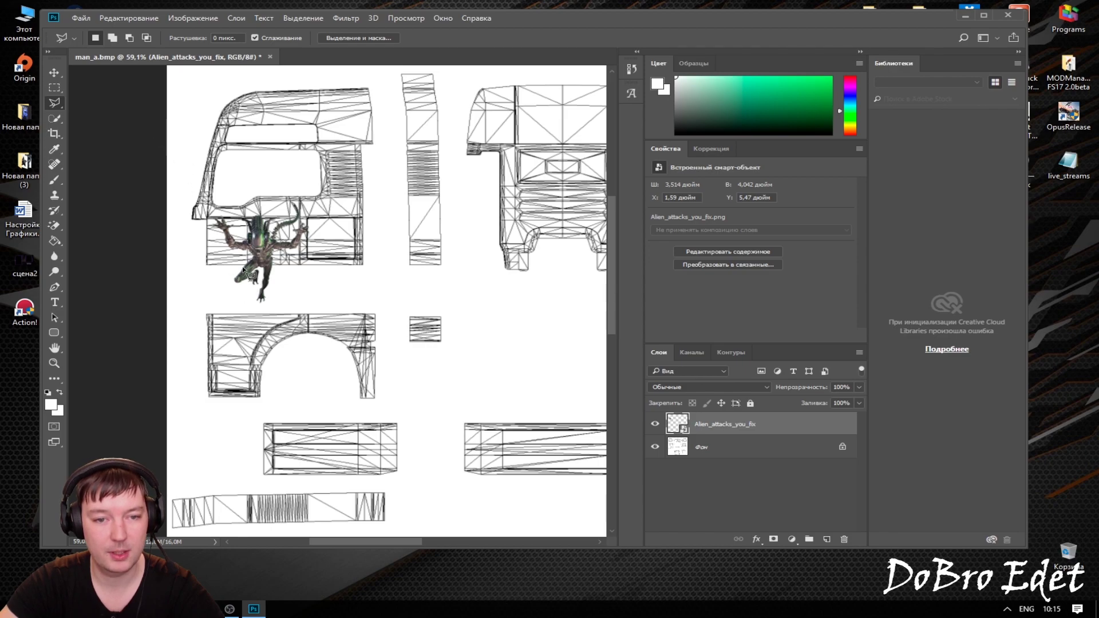
click(281, 265)
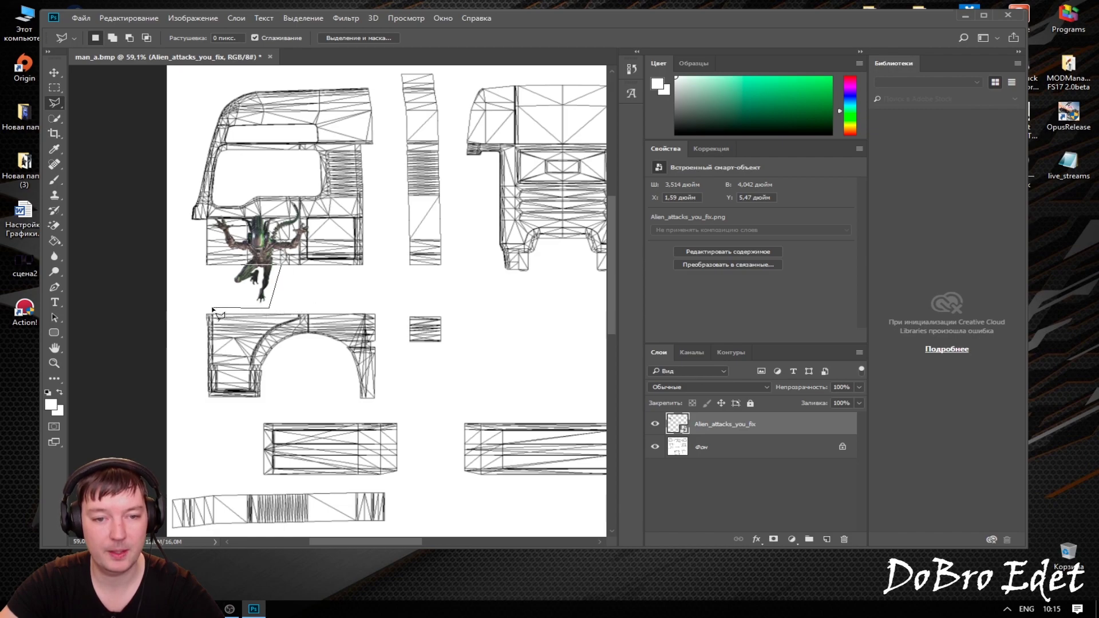
double_click(242, 267)
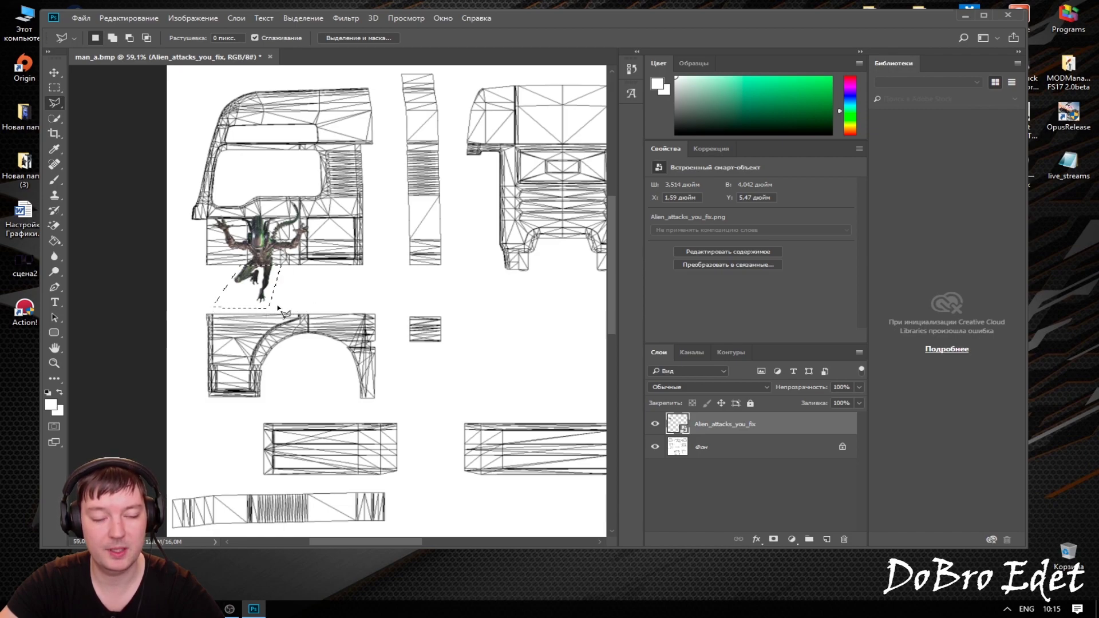
right_click(257, 279)
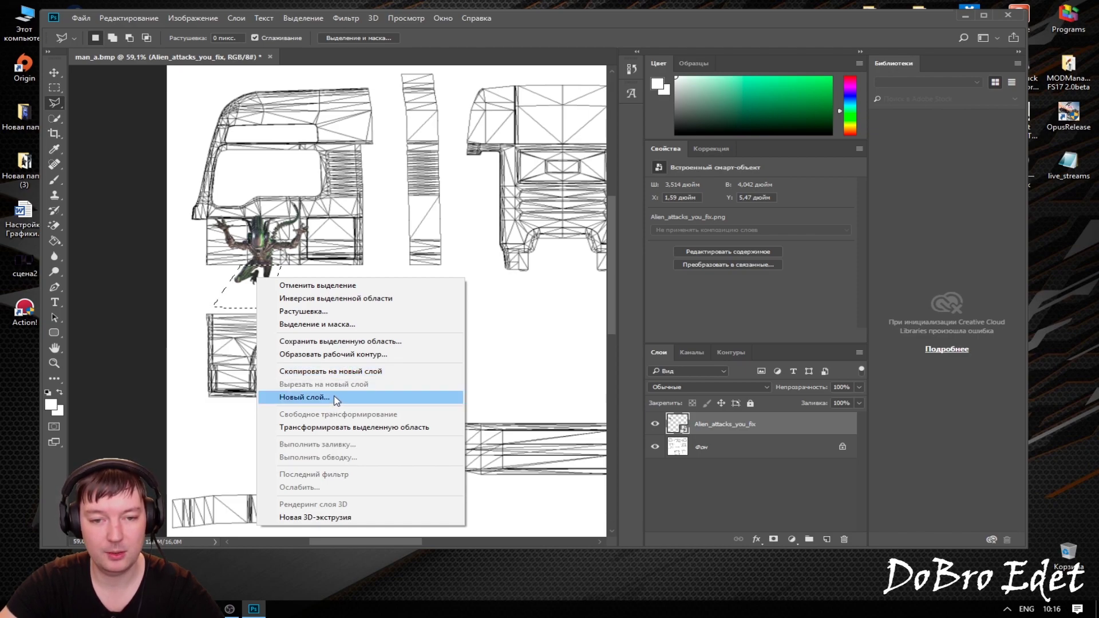
- Copy the selected alien legs onto a new layer, Слой 1
click(350, 375)
click(350, 375)
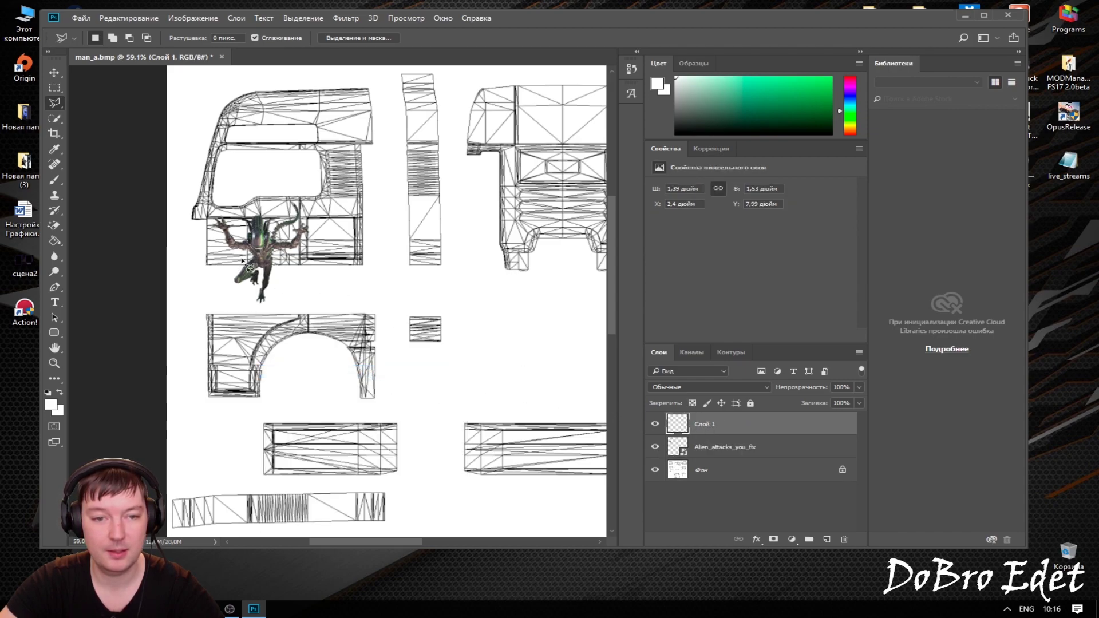
key(v)
drag(261, 268, 260, 264)
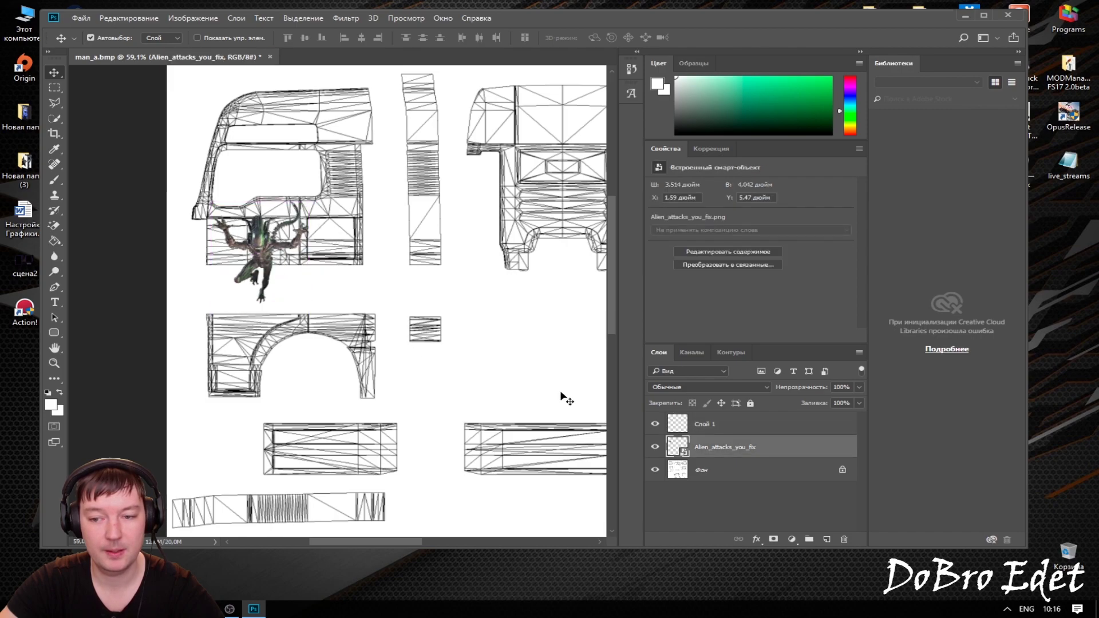
- Move the Слой 1 legs copy straight down onto the wheel-arch panel
click(710, 424)
drag(272, 275, 268, 323)
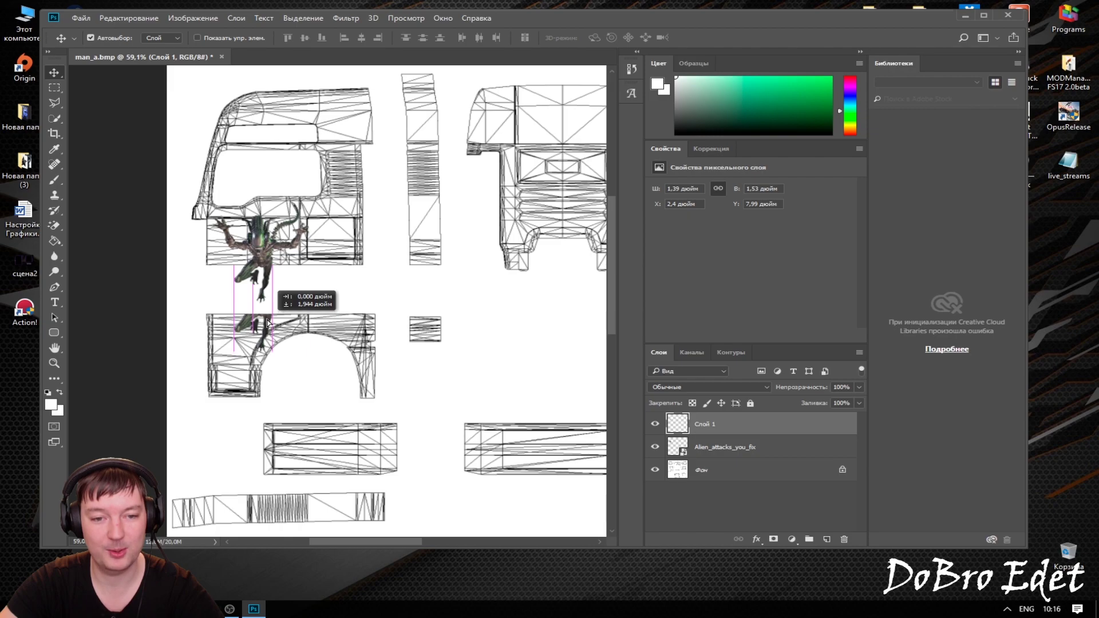
drag(268, 324, 265, 324)
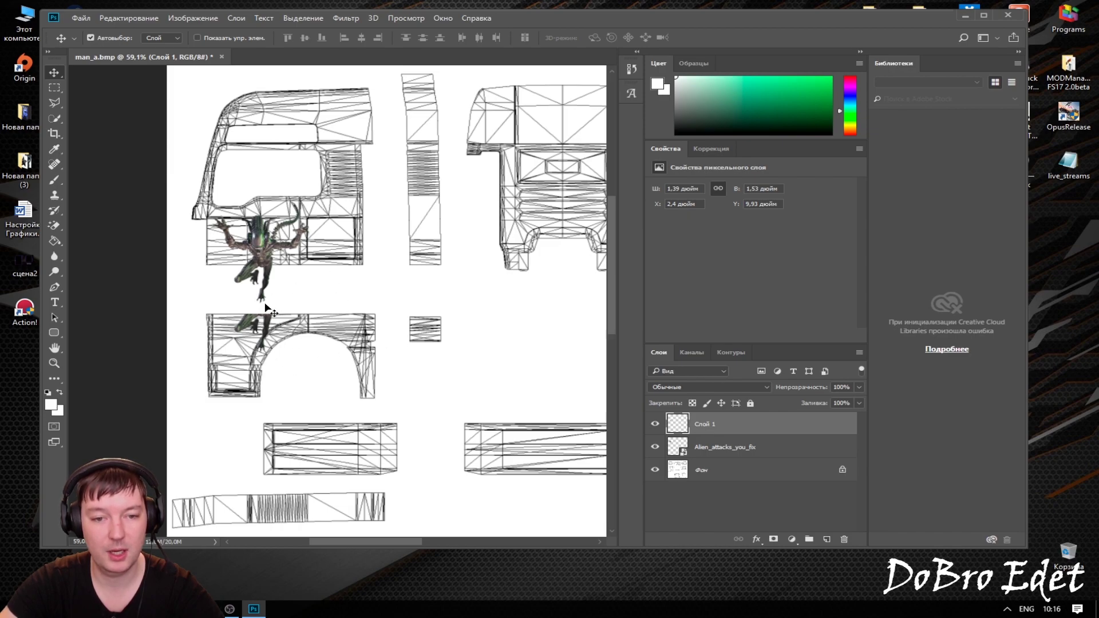
drag(253, 321, 250, 326)
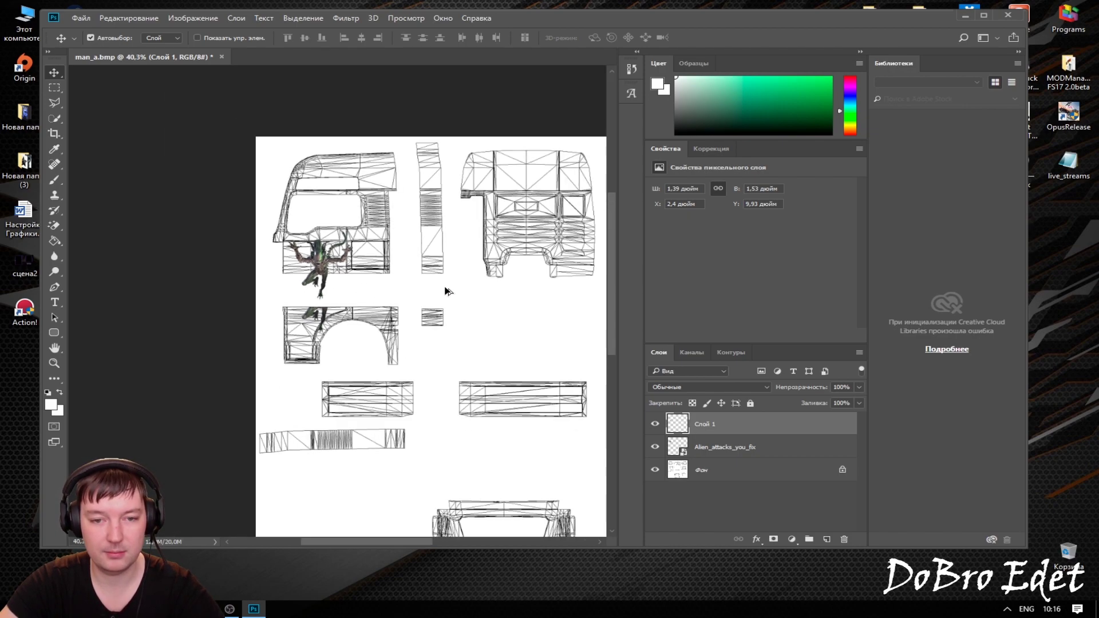
- Select both Alien_attacks_you_fix and Слой 1 in the Layers panel
scroll(445, 292, down, 2)
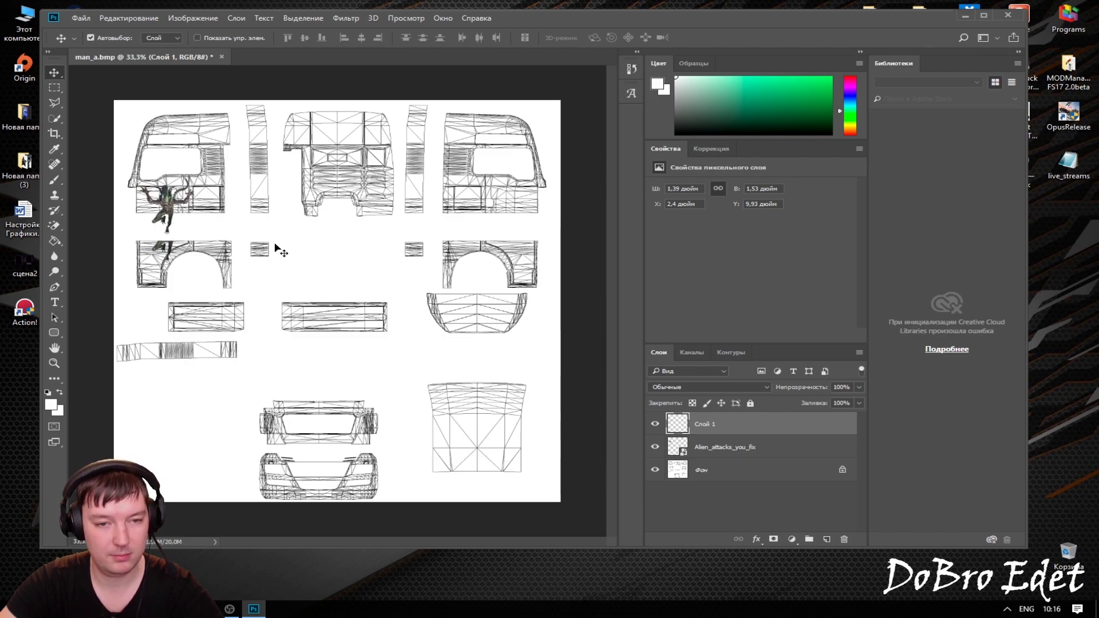
click(742, 448)
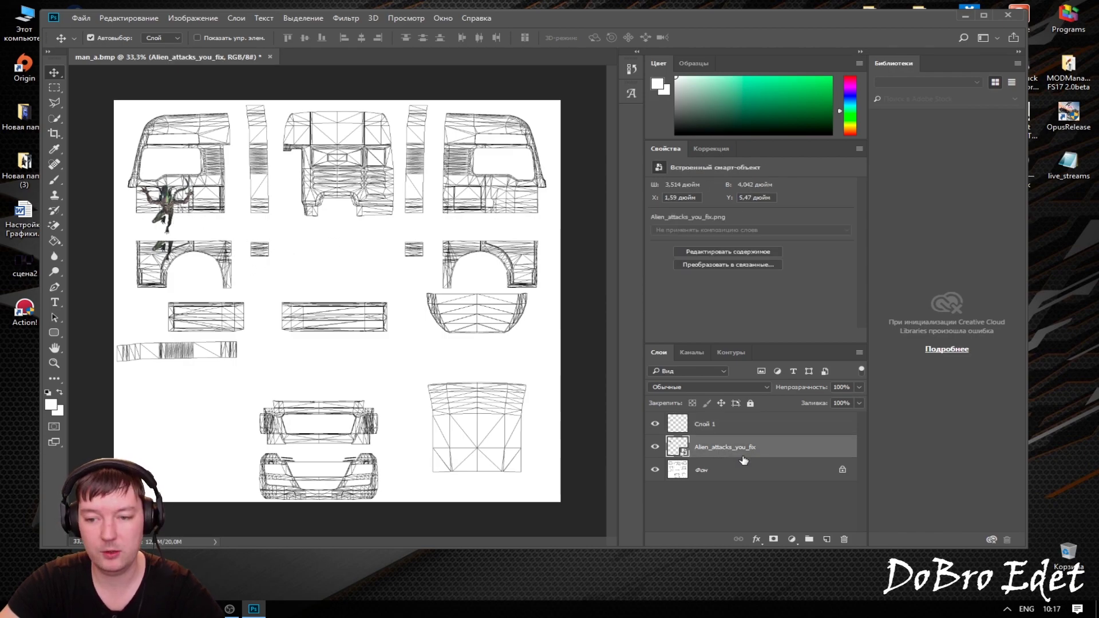
ctrl+click(713, 424)
right_click(716, 424)
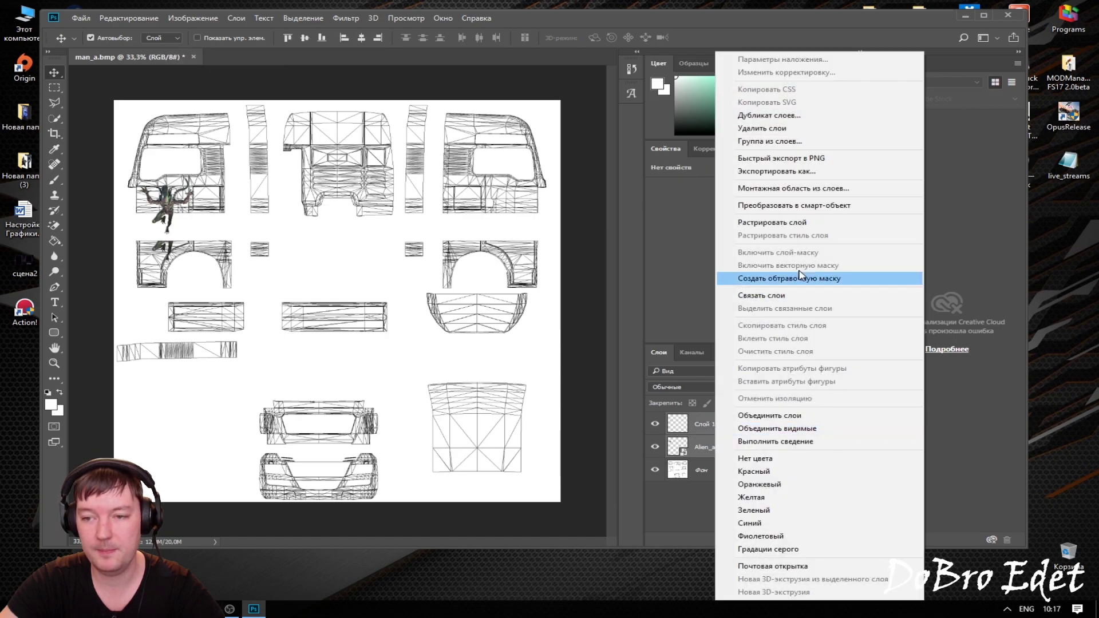
- Merge the alien and legs layers, then Alt-drag a copy onto the right cab wireframe
click(791, 415)
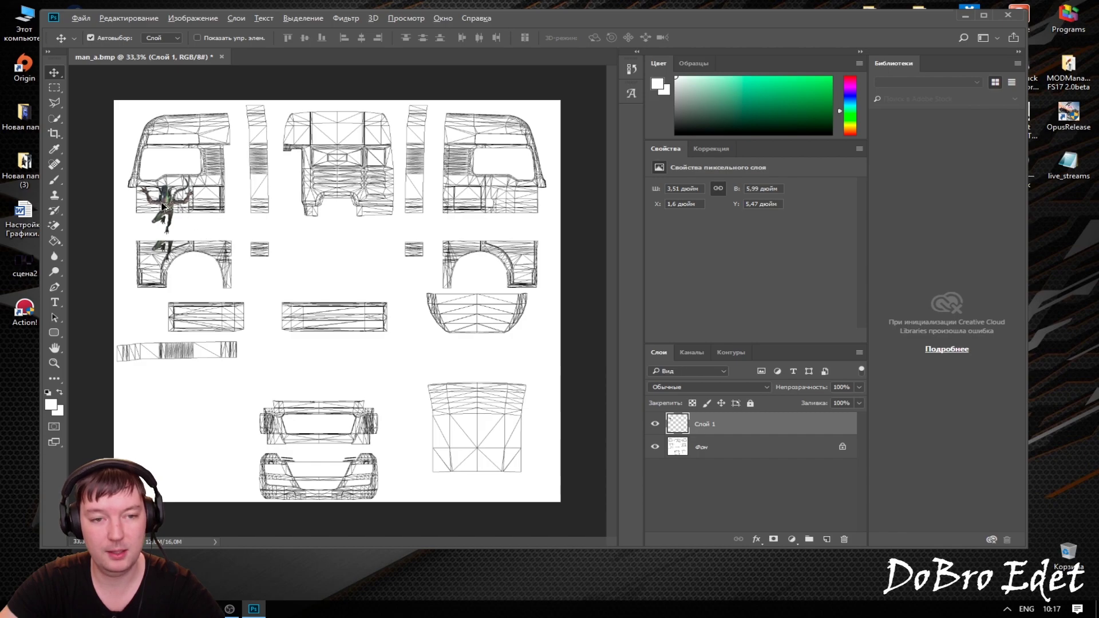
drag(164, 205, 512, 210)
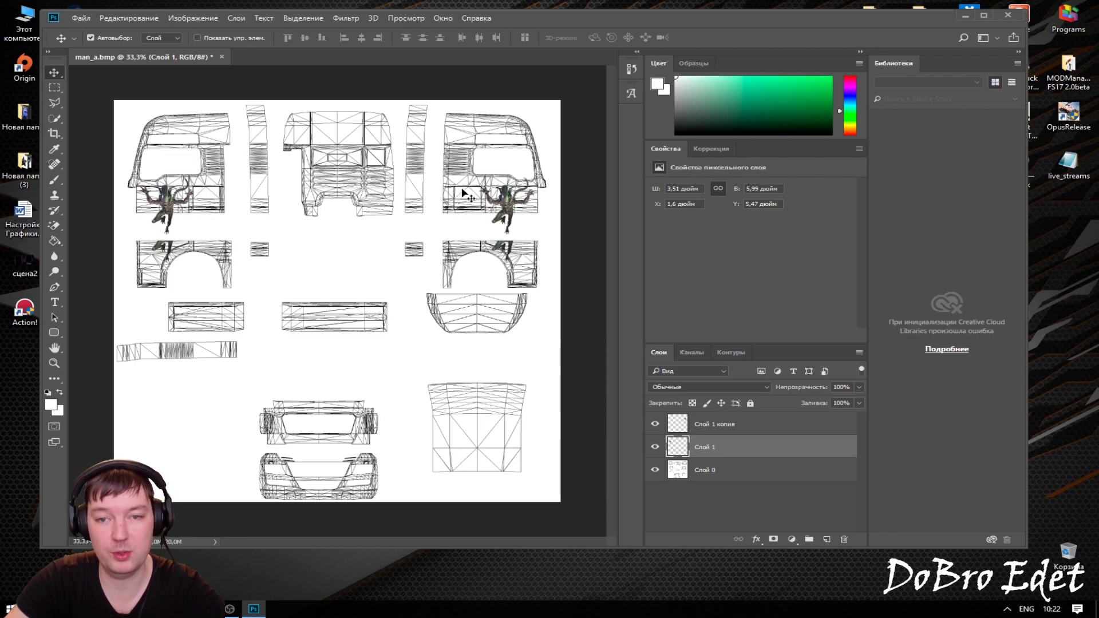
- Flip the Слой 1 копия alien horizontally and nudge it into place on the right cab
click(730, 426)
click(129, 18)
mouse_move(146, 270)
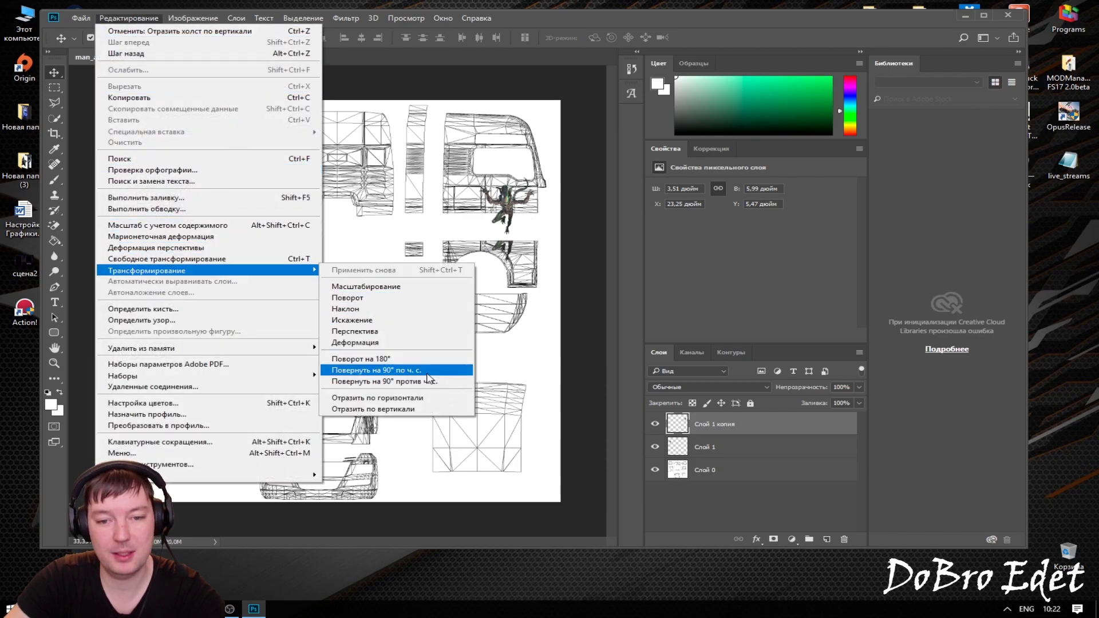
click(378, 398)
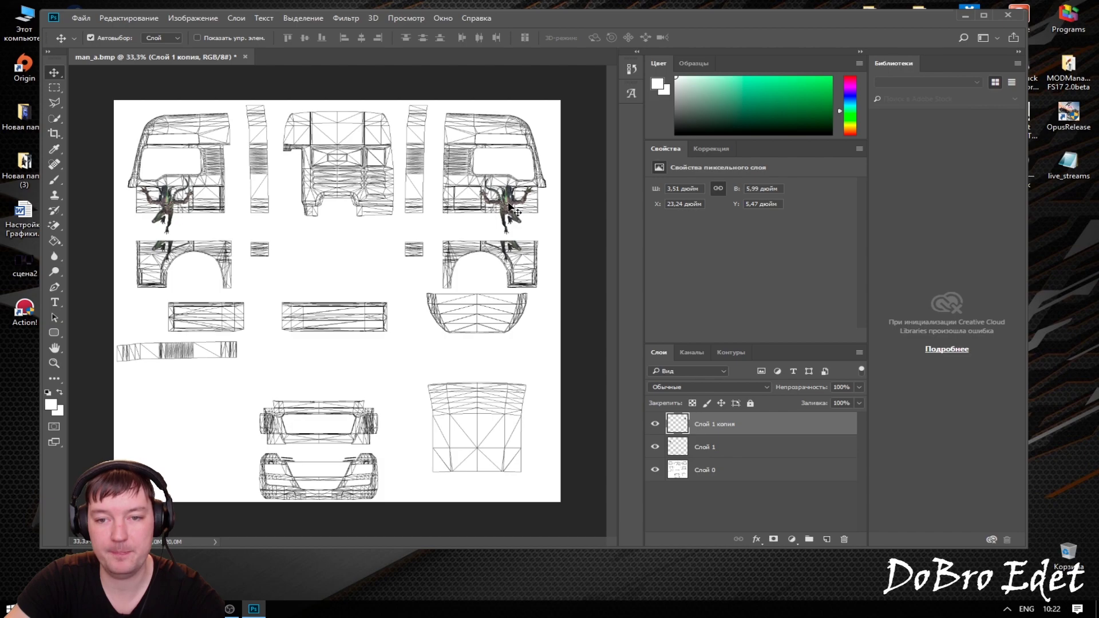
drag(507, 207, 509, 207)
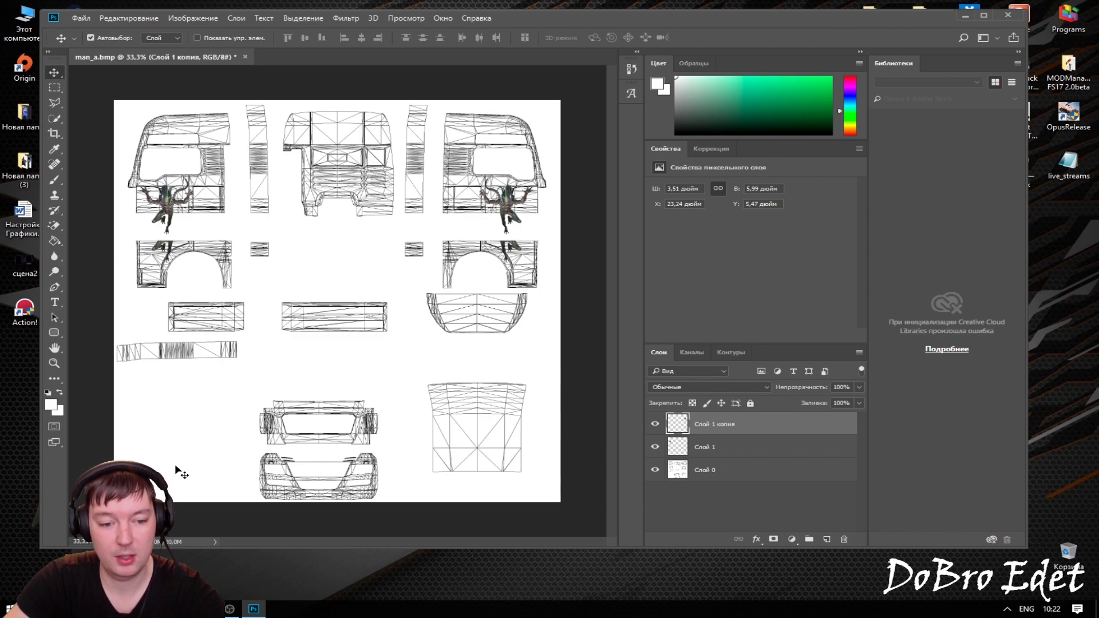
- Place the 902145-product-silo alien image from the Alien folder onto the texture
key(alt+Tab)
click(575, 209)
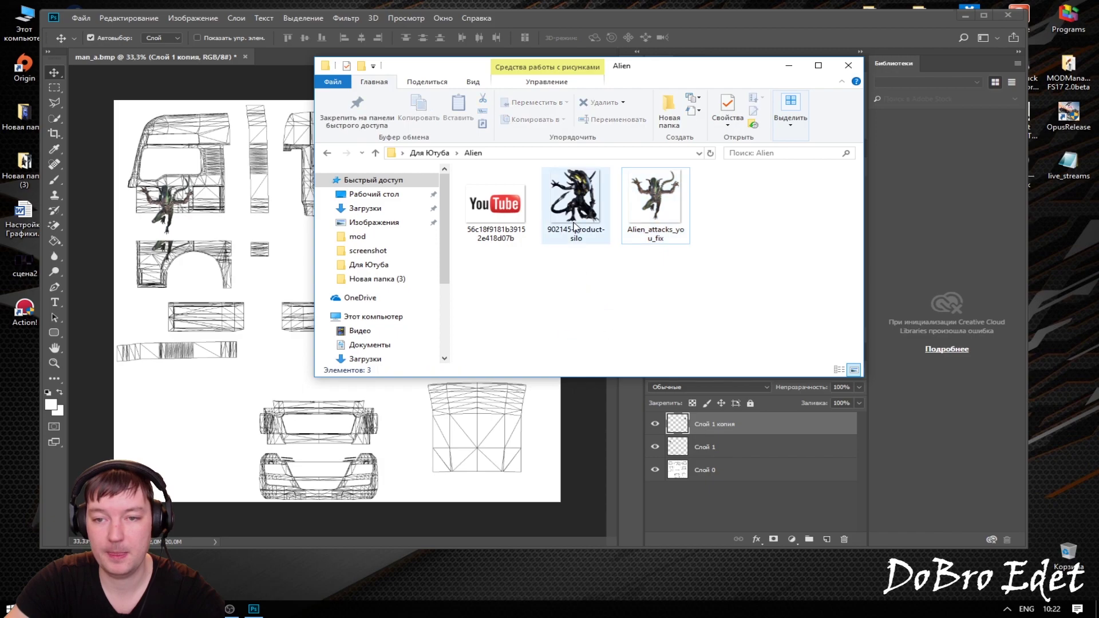
mouse_move(574, 209)
mouse_down()
mouse_move(265, 268)
mouse_move(379, 211)
mouse_up()
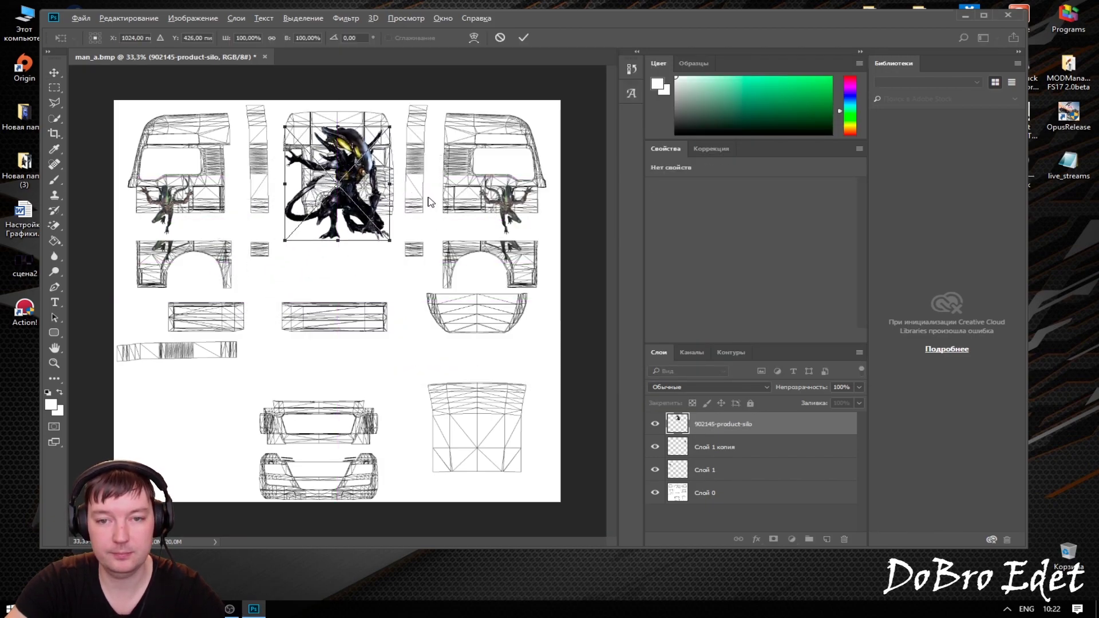
click(54, 363)
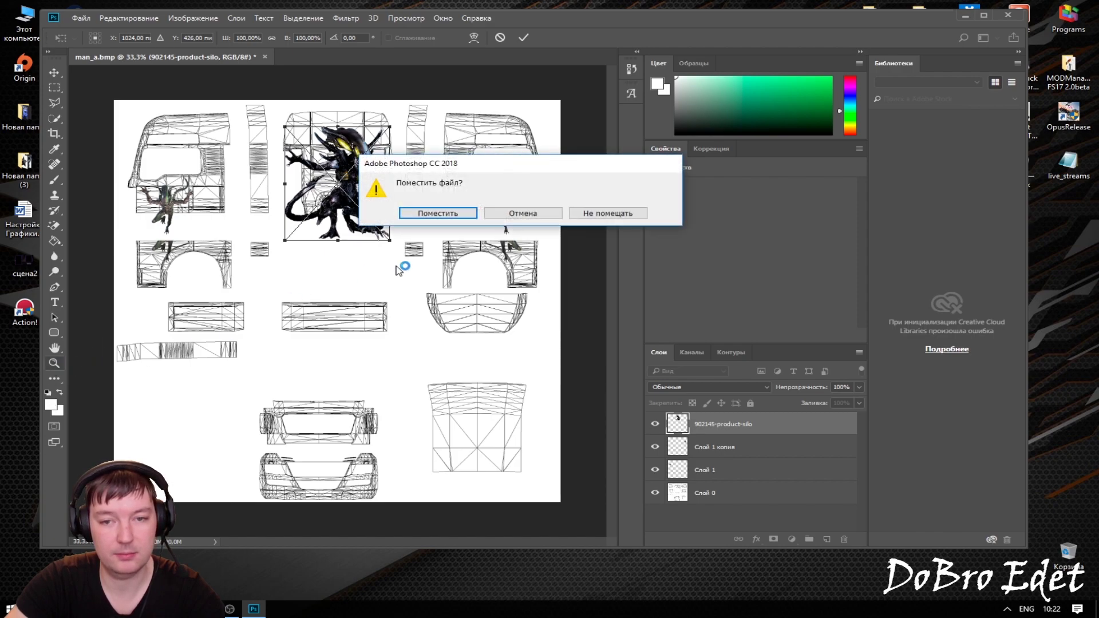
click(524, 216)
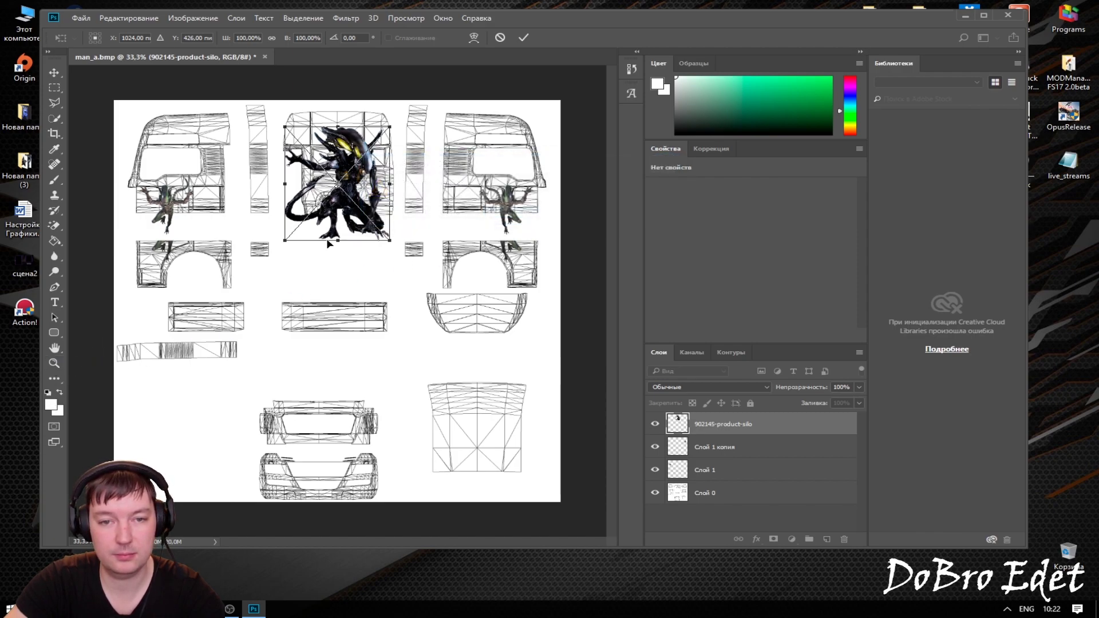
- Shrink the placed alien to about 41% and commit it on the central cab panel
drag(287, 129, 309, 162)
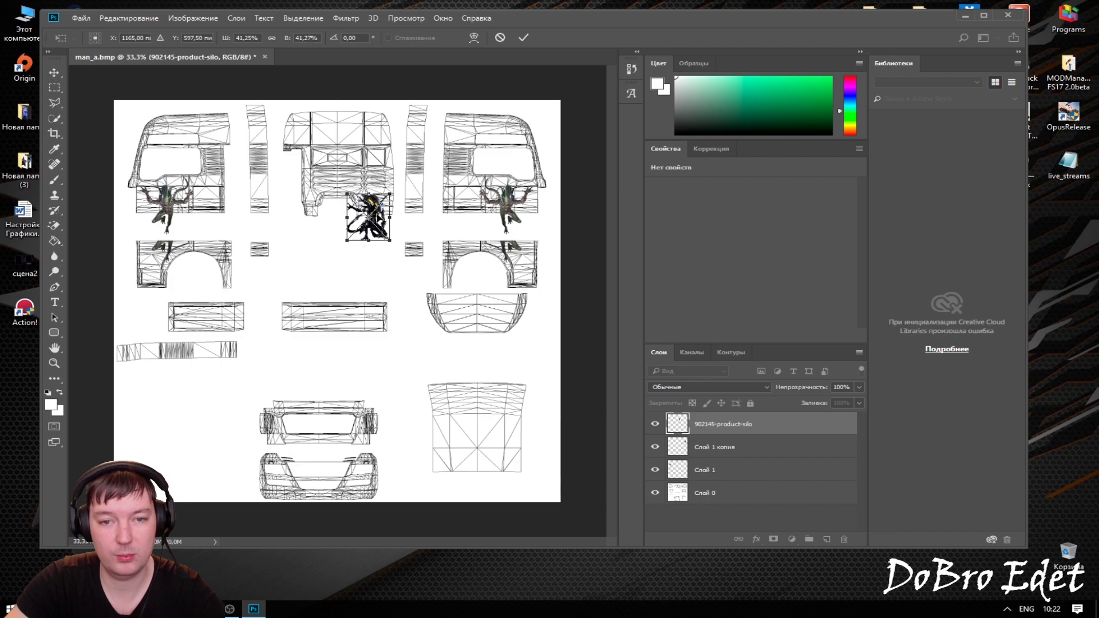
drag(369, 218, 338, 168)
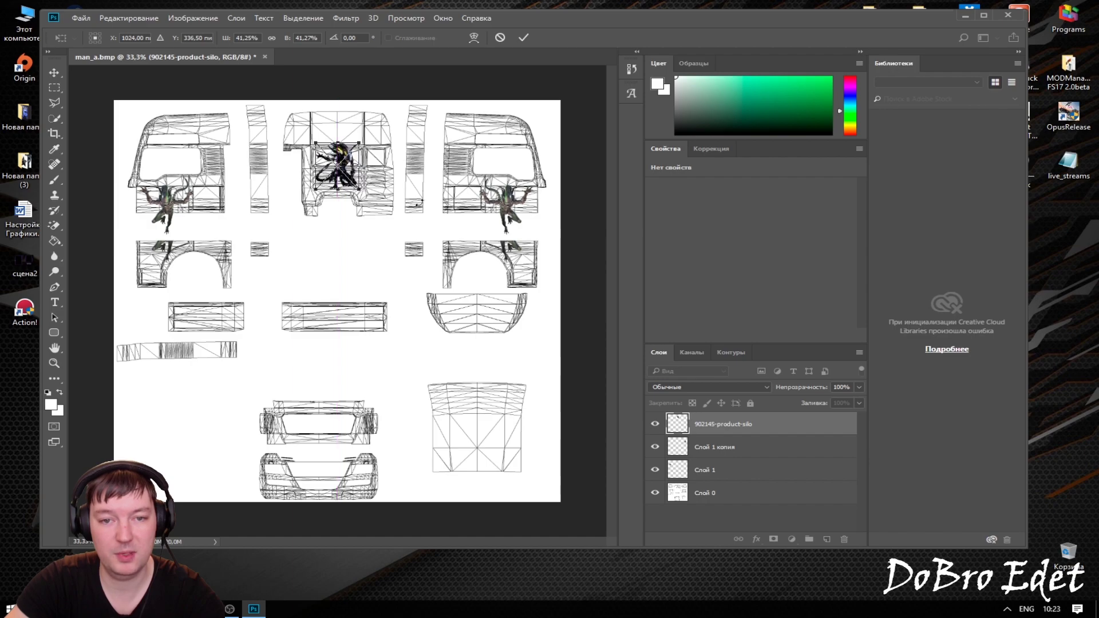
click(54, 73)
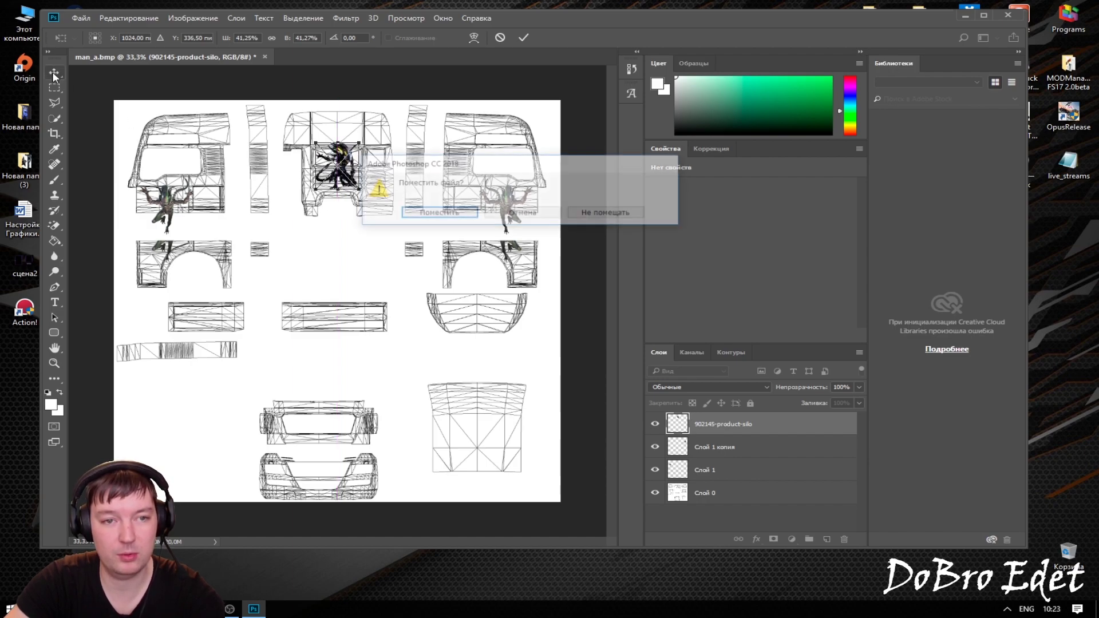
click(453, 213)
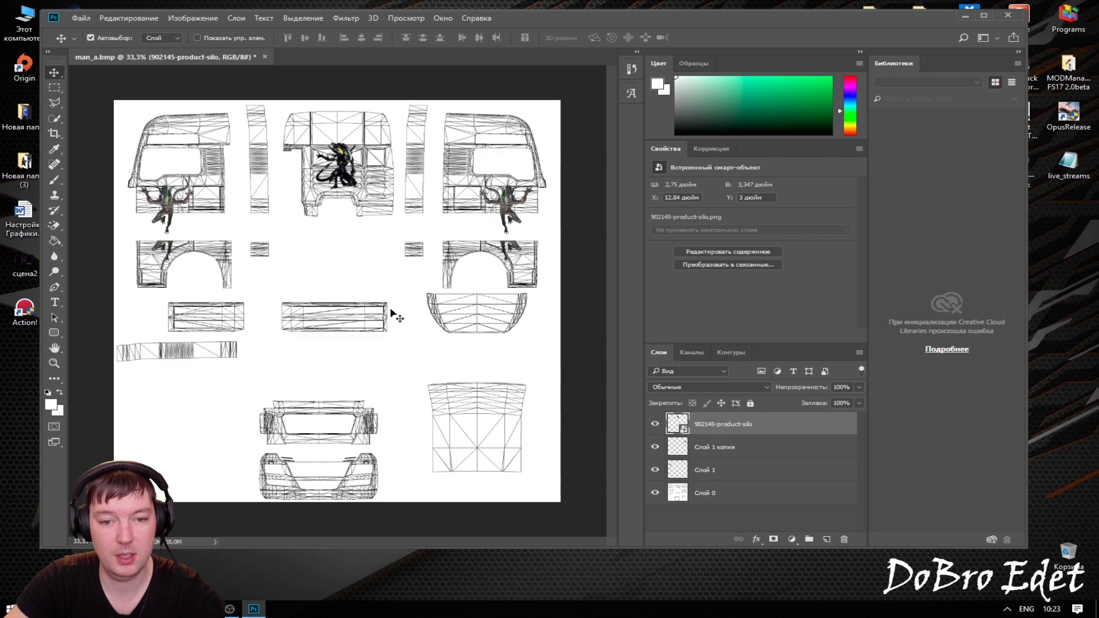
- Drag the YouTube logo image from the Alien folder onto the texture sheet
key(alt+Tab)
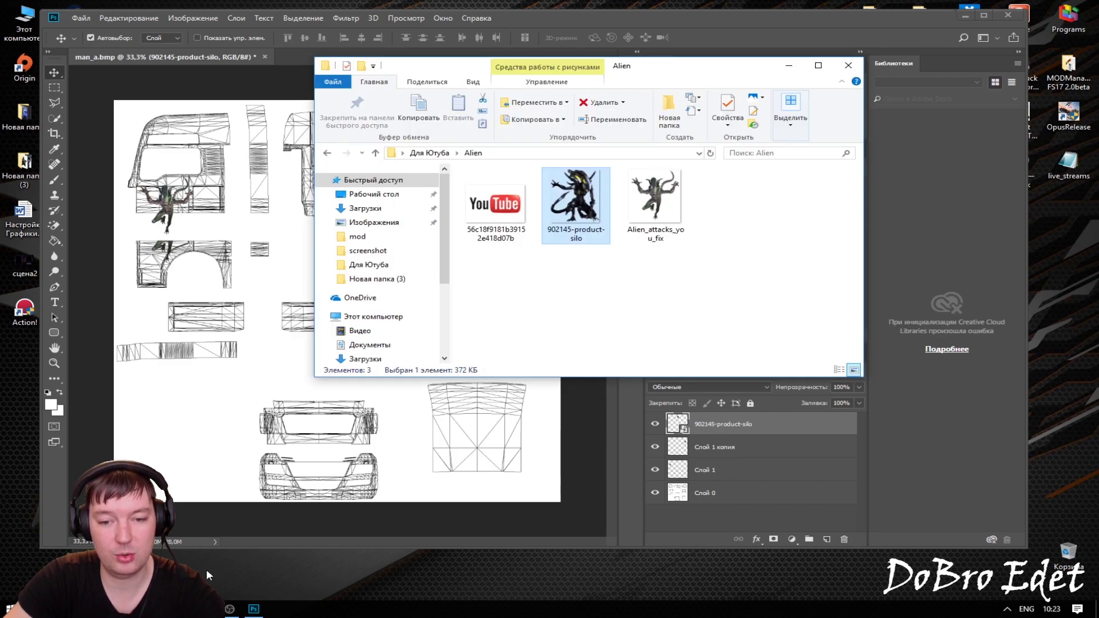
click(789, 65)
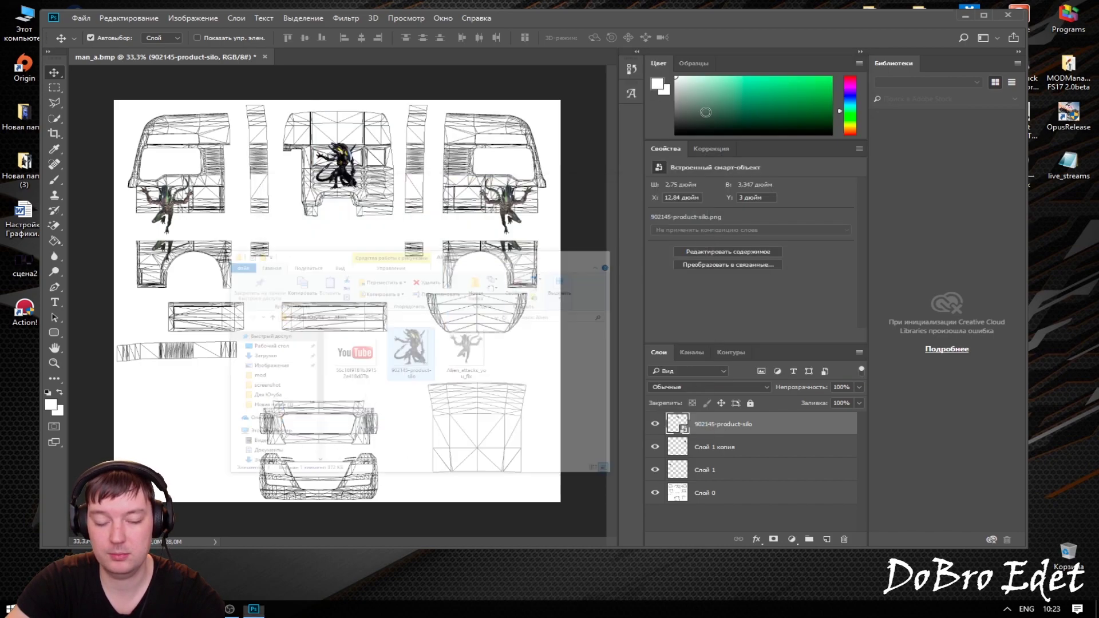
scroll(321, 452, up, 2)
scroll(321, 457, up, 2)
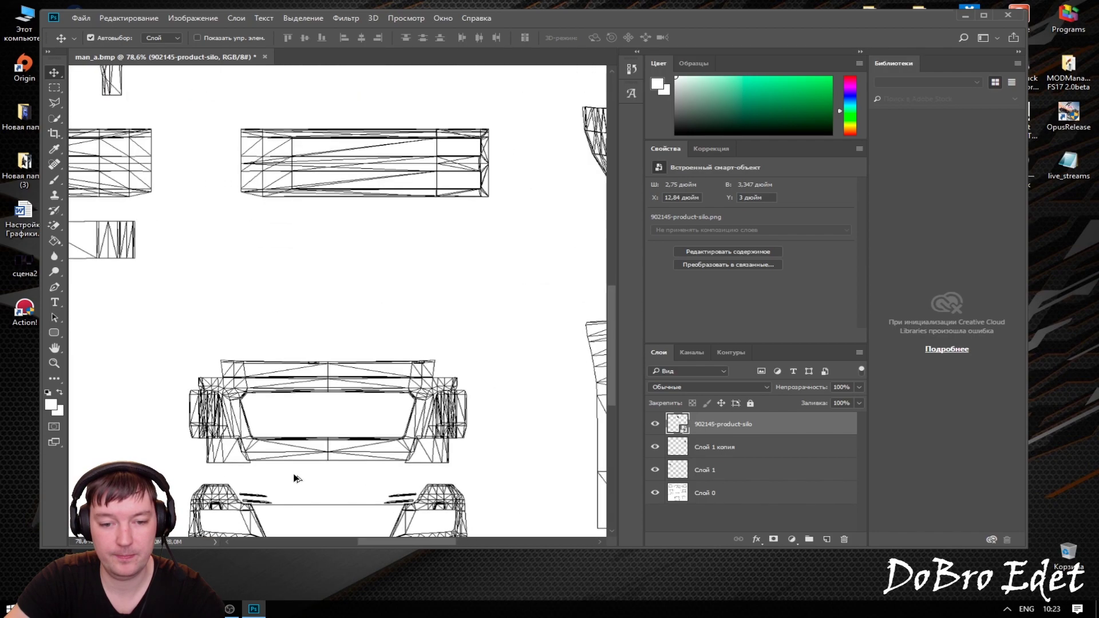
scroll(295, 479, up, 2)
key(alt+Tab)
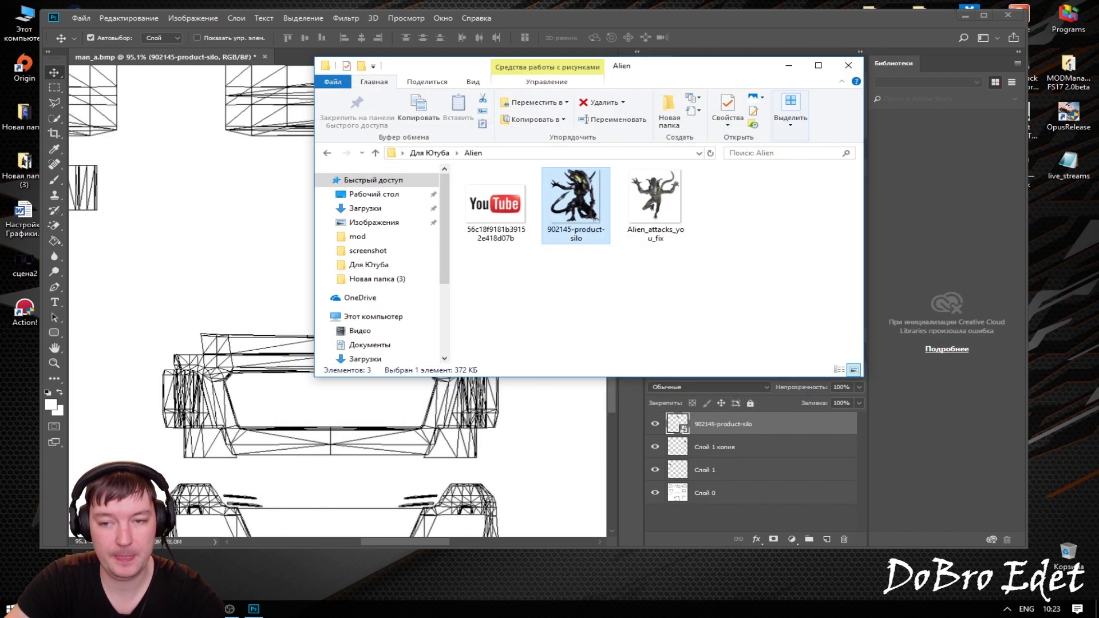
drag(498, 230, 317, 404)
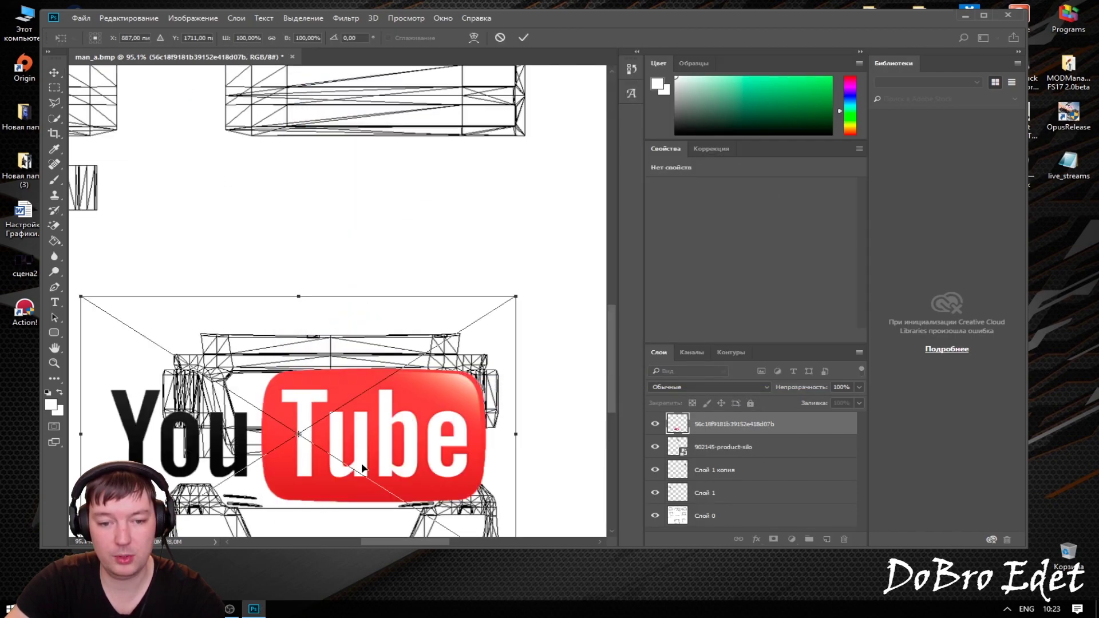
drag(327, 326, 366, 197)
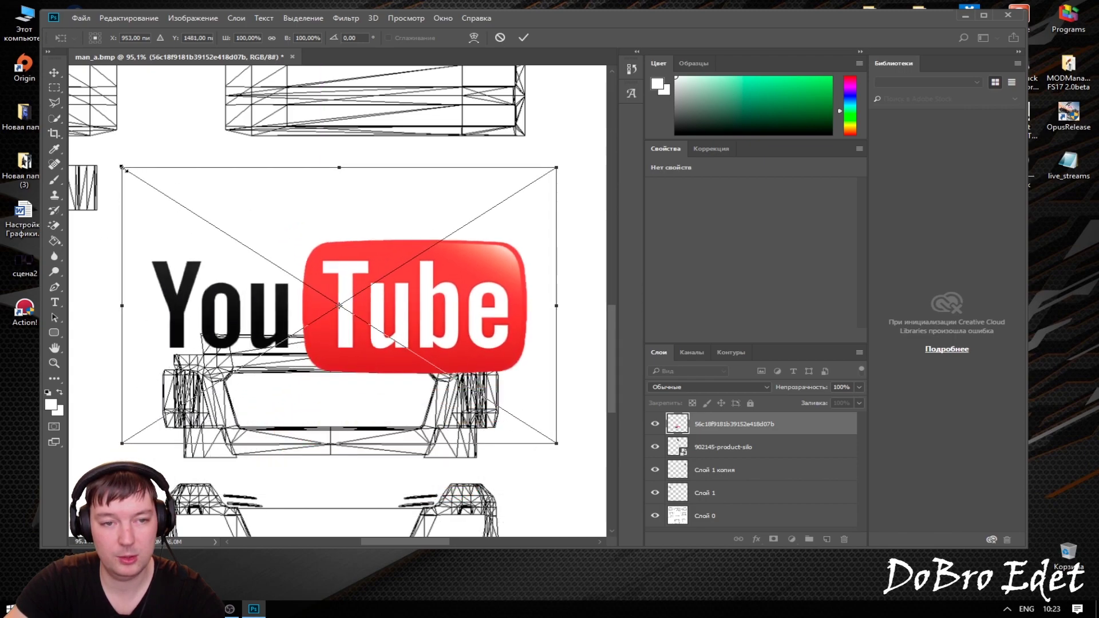
- Scale the YouTube logo to about 17.9% and commit it atop the front grille
drag(123, 168, 473, 391)
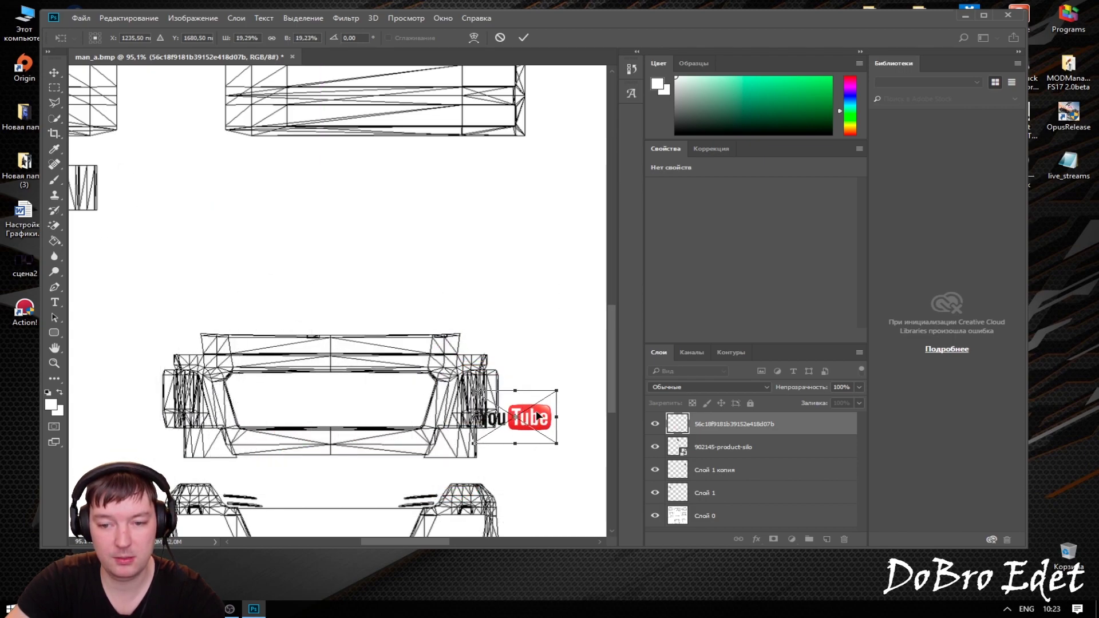
drag(538, 416, 353, 349)
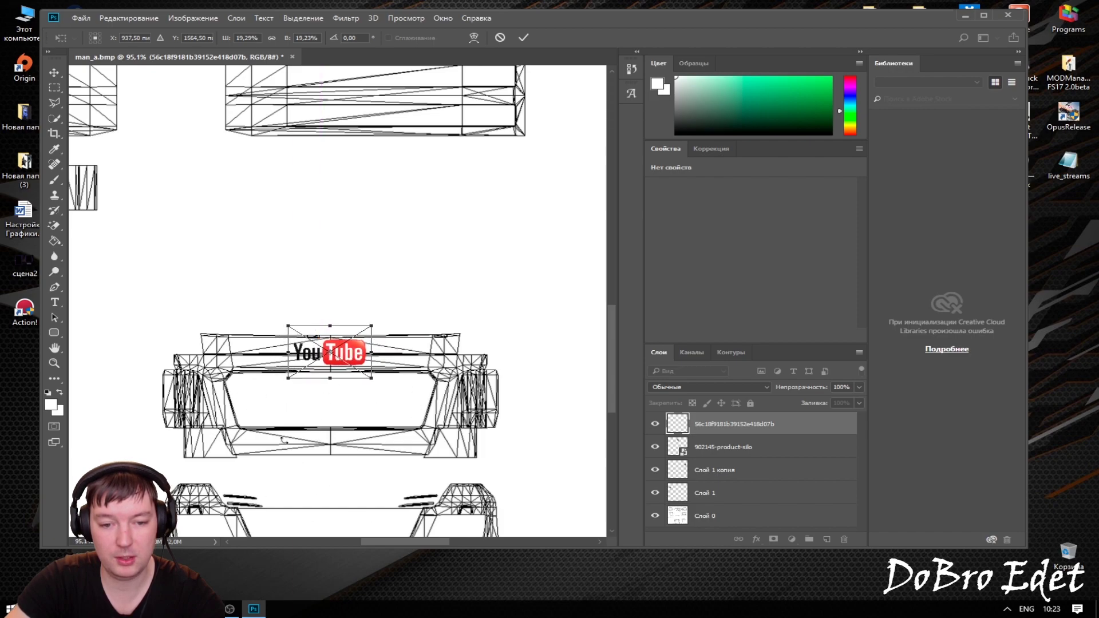
drag(282, 324, 294, 331)
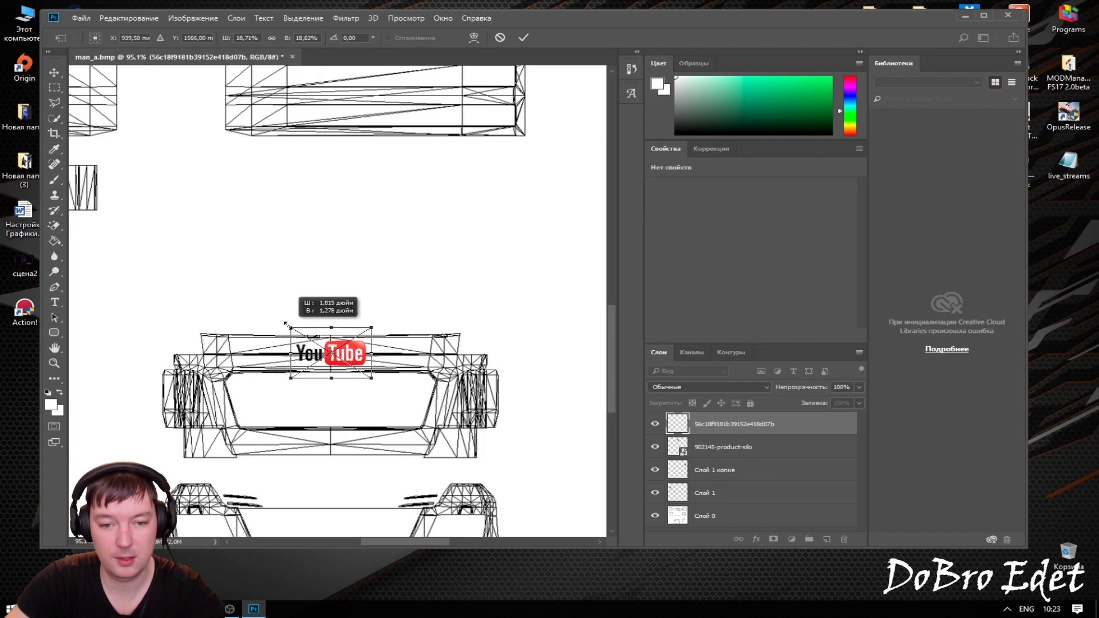
drag(347, 354, 345, 352)
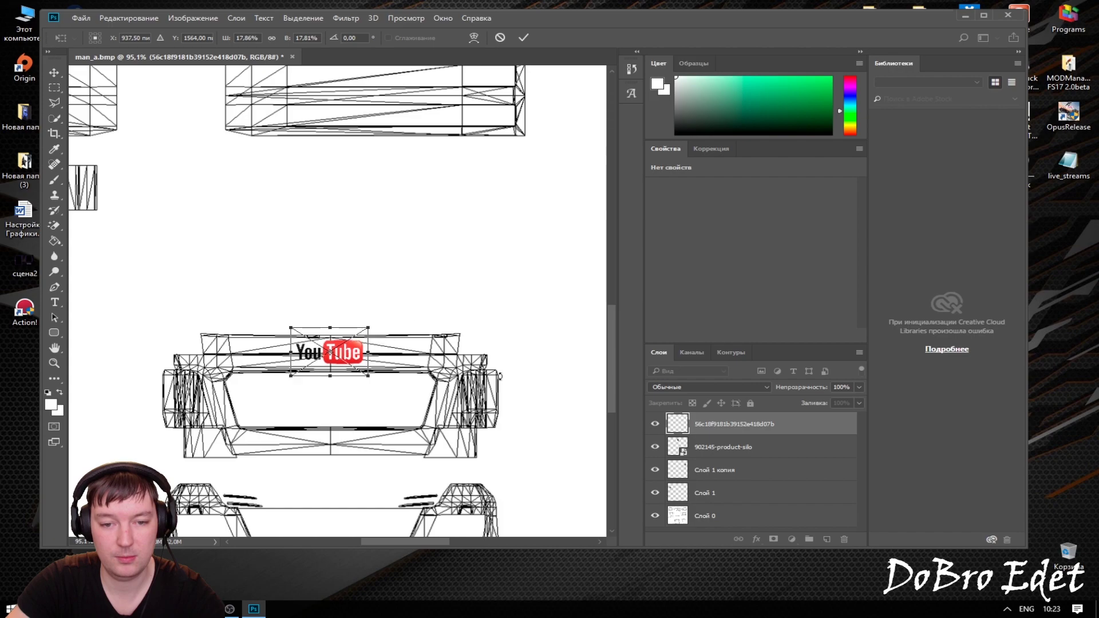
key(v)
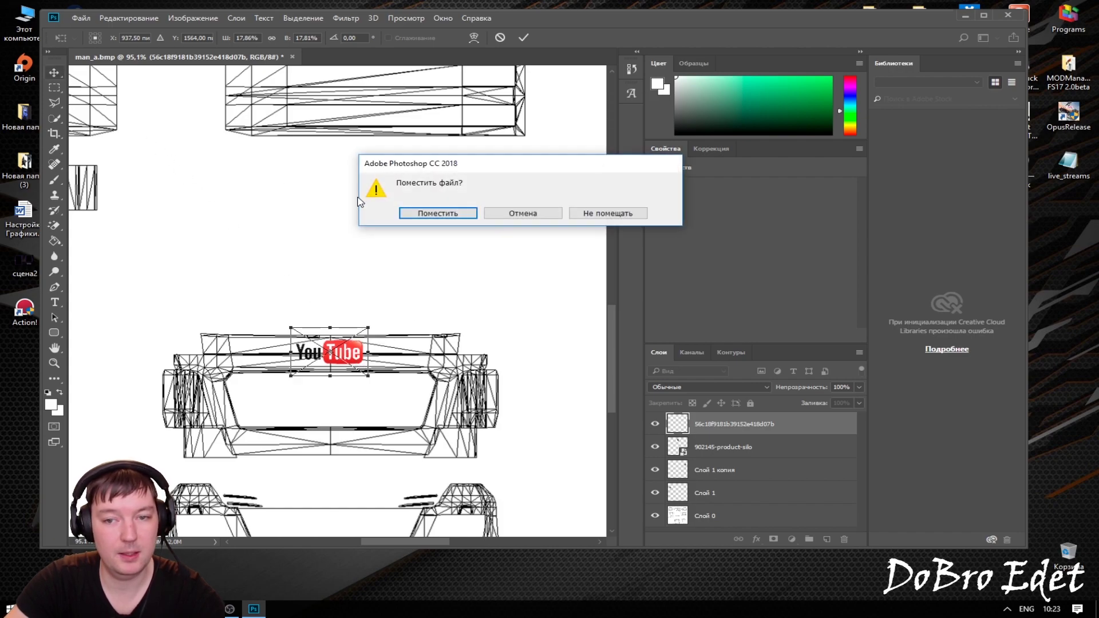
click(456, 214)
scroll(313, 396, down, 3)
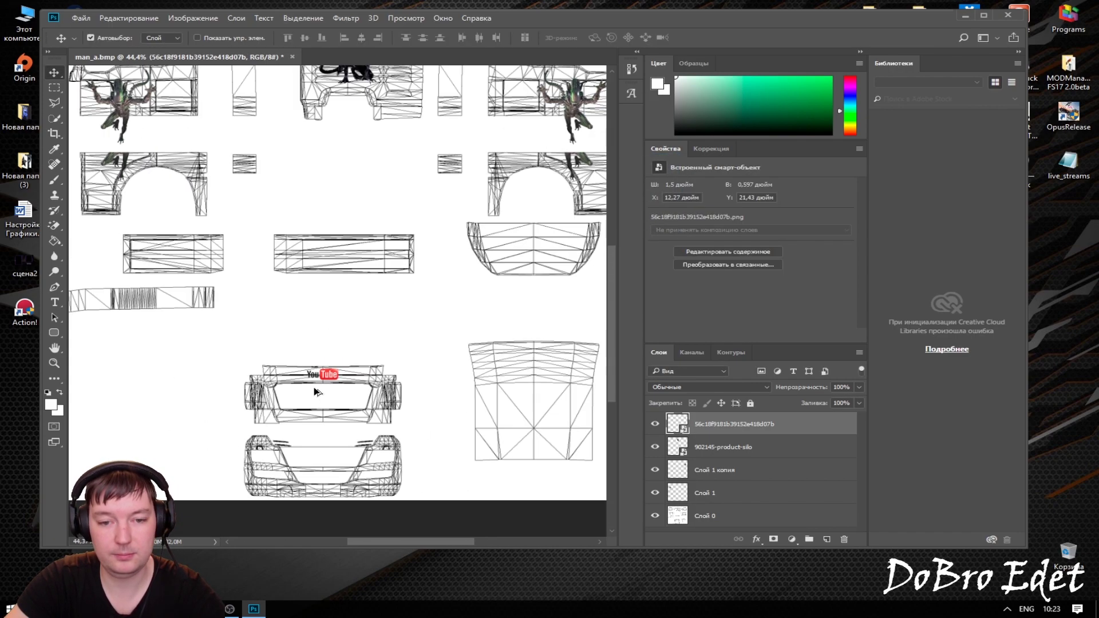
scroll(335, 395, down, 2)
key(ctrl+plus)
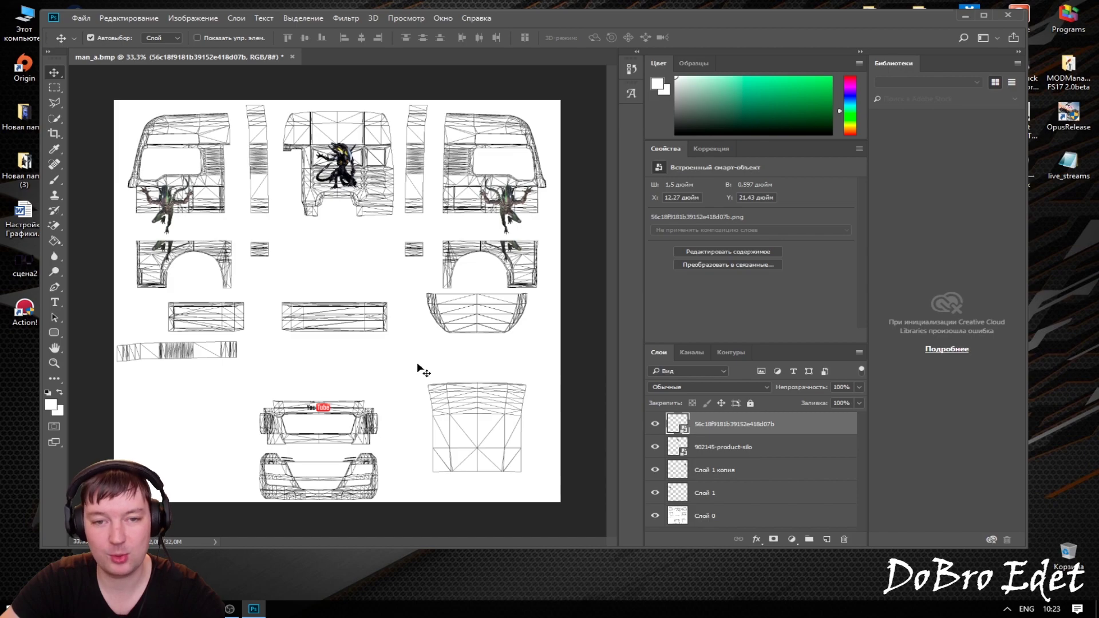
- Create a new white document 2048 × 2048 pixels via Создать документ
right_click(334, 57)
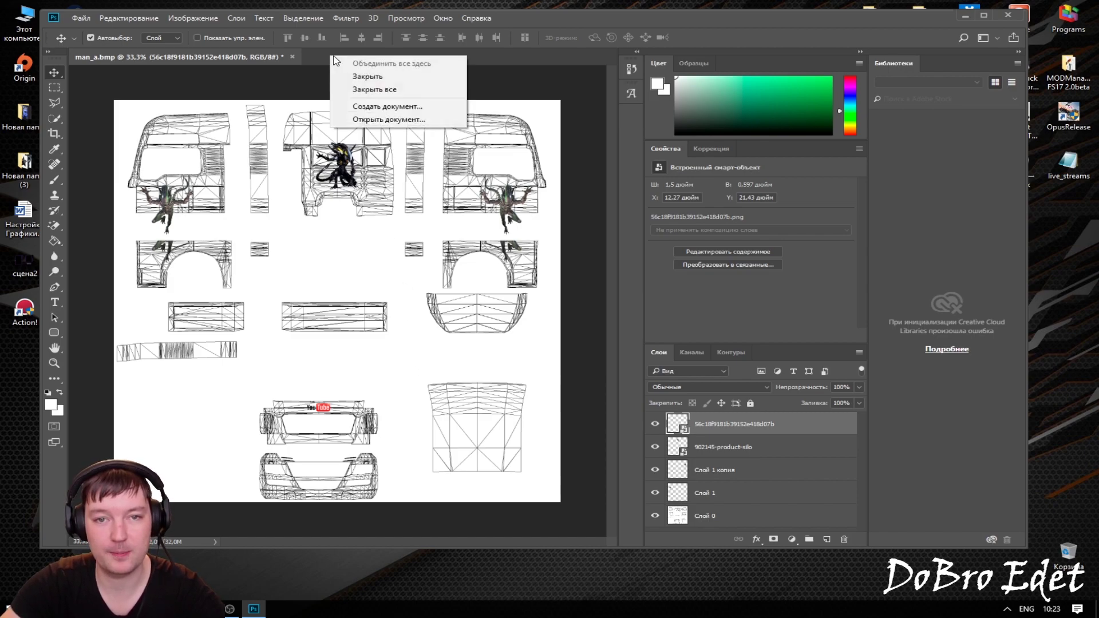
click(383, 107)
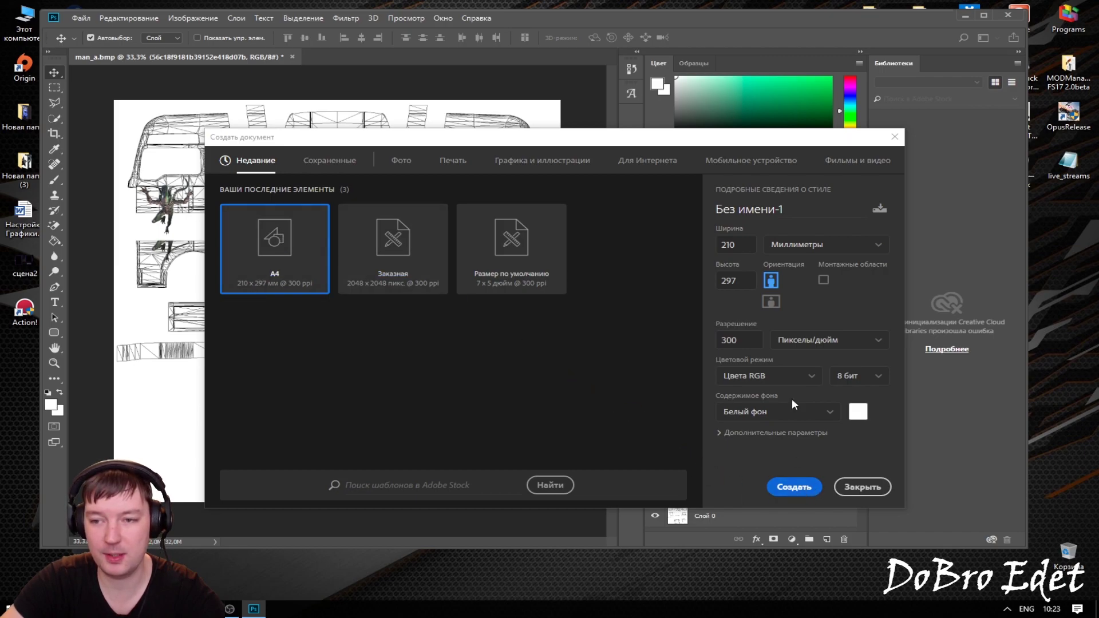
click(834, 248)
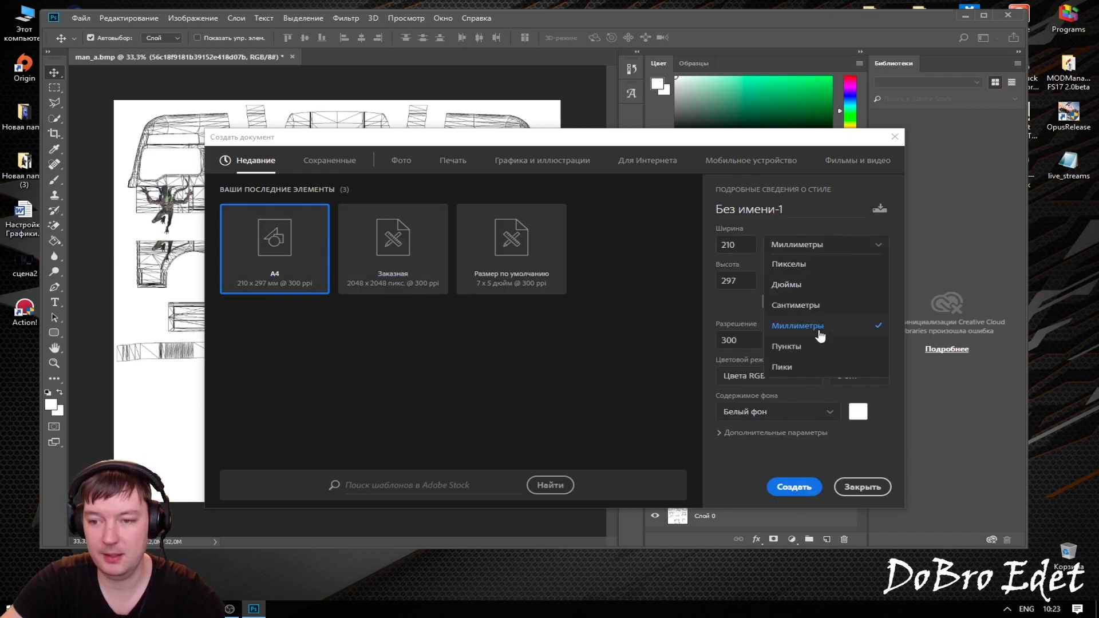
click(799, 264)
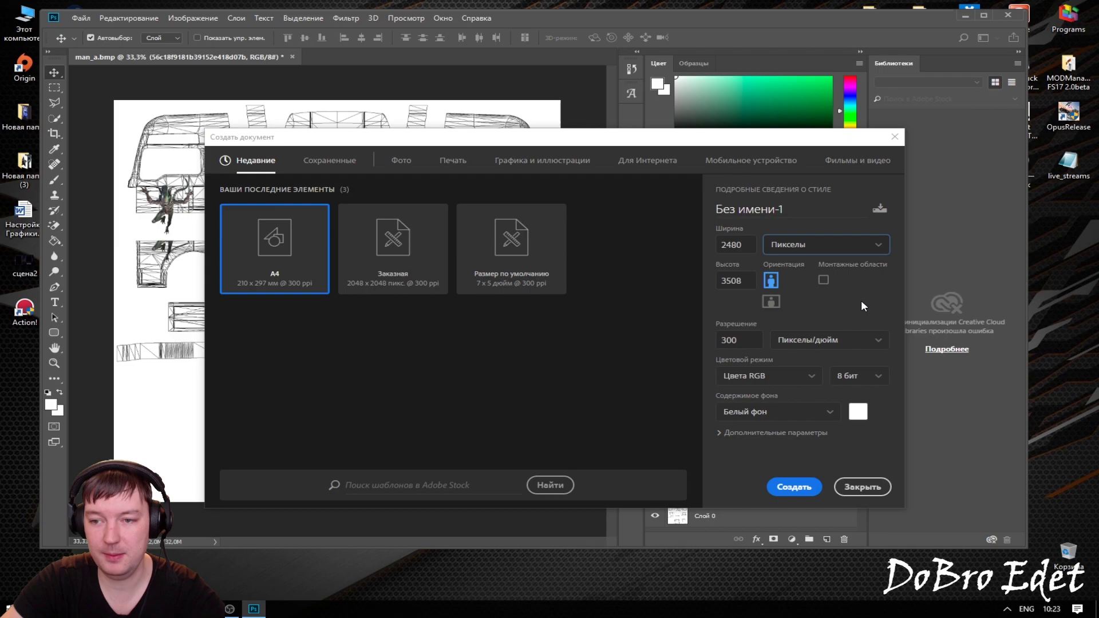
double_click(753, 245)
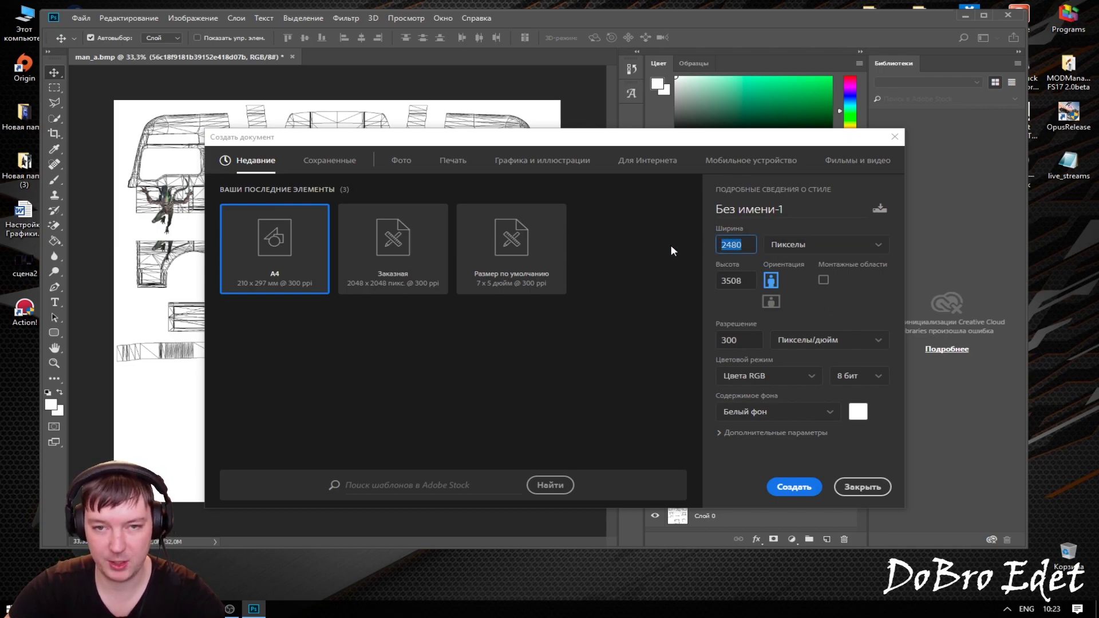
text(204)
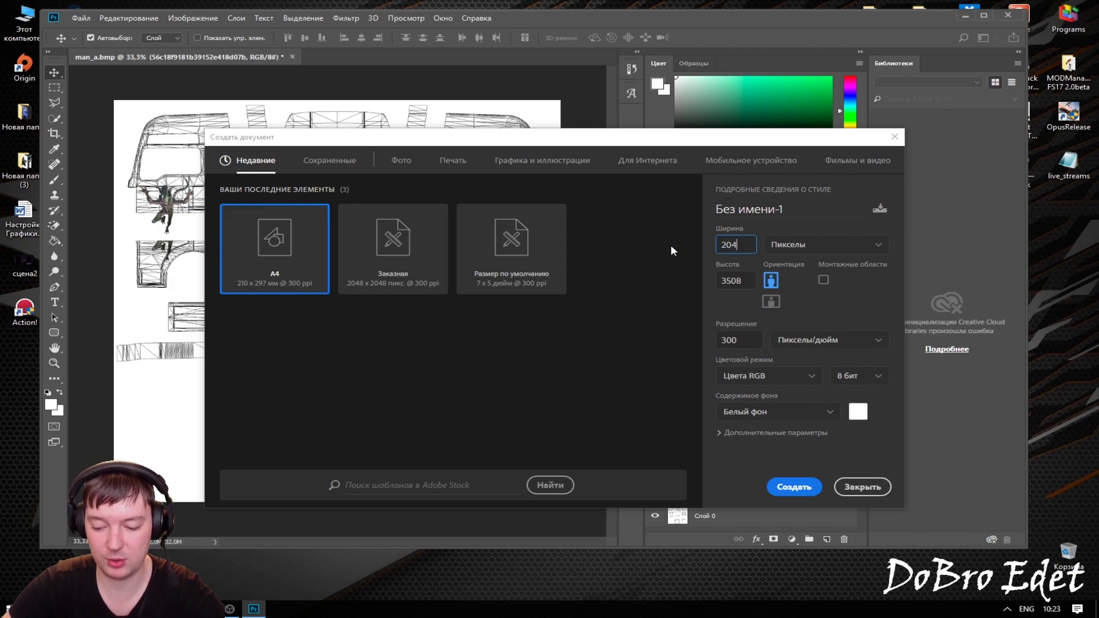
text(8)
key(Tab)
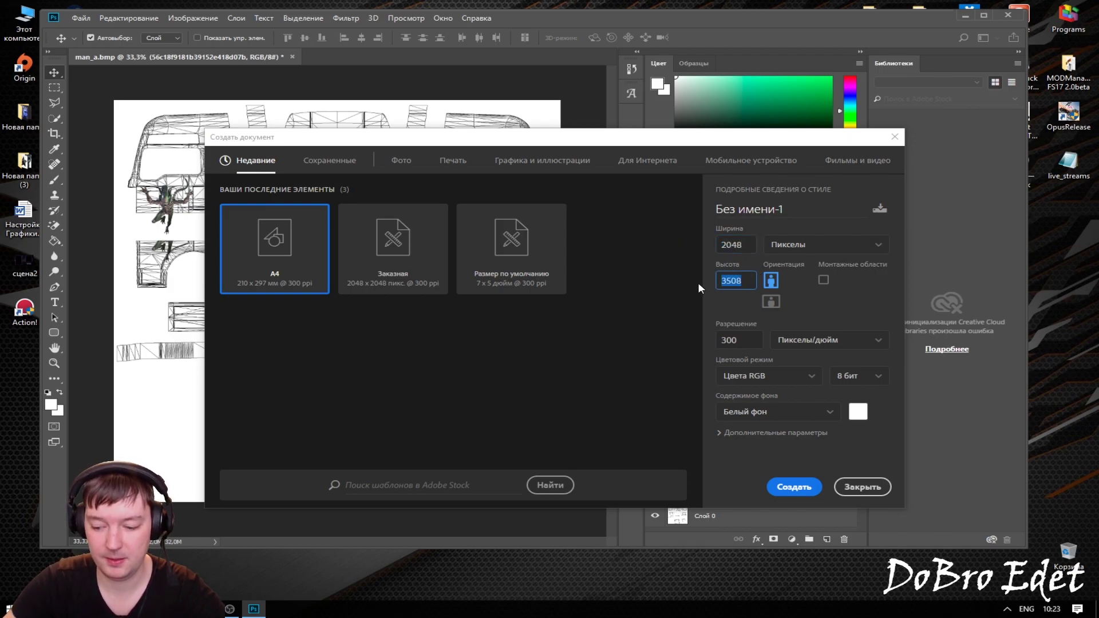
text(2048)
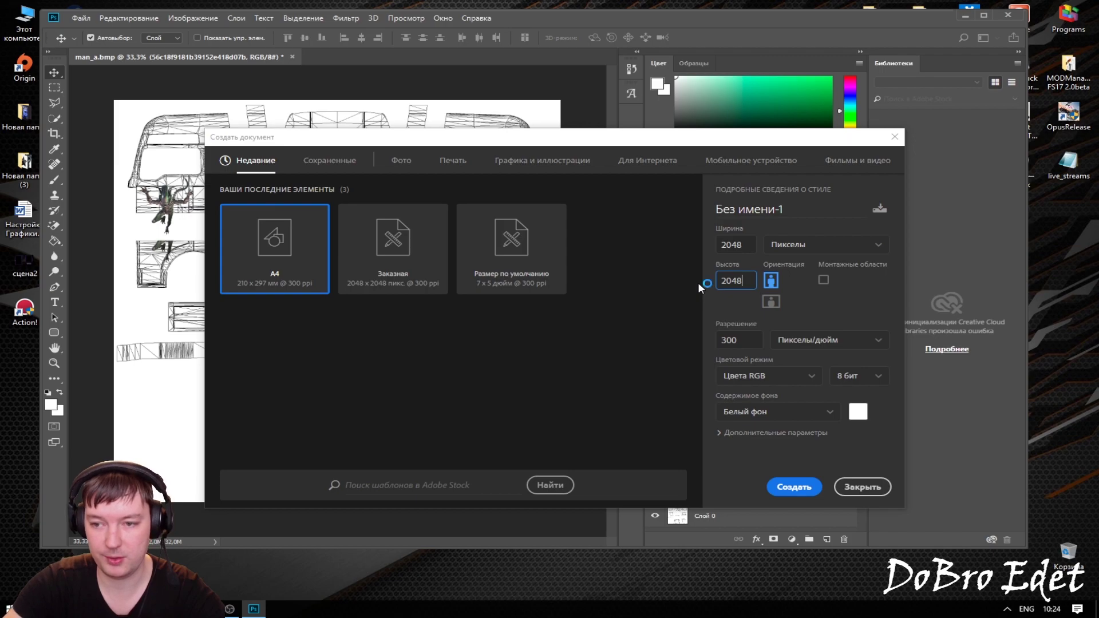
click(795, 487)
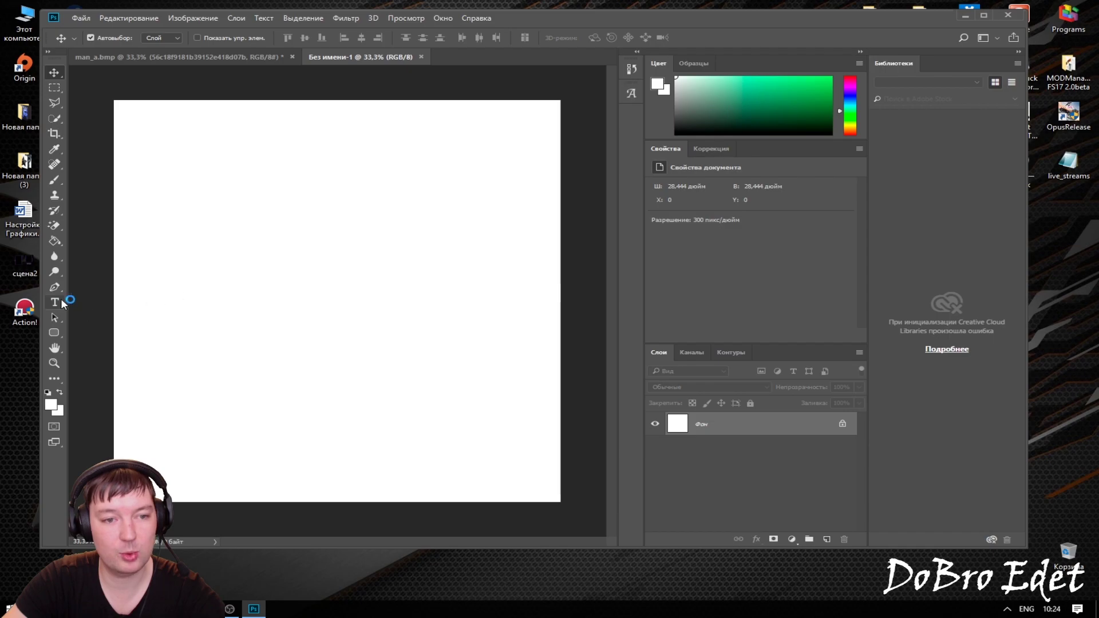
- Float the blank Без имени-1 document in its own window beside man_a.bmp
click(54, 241)
click(60, 247)
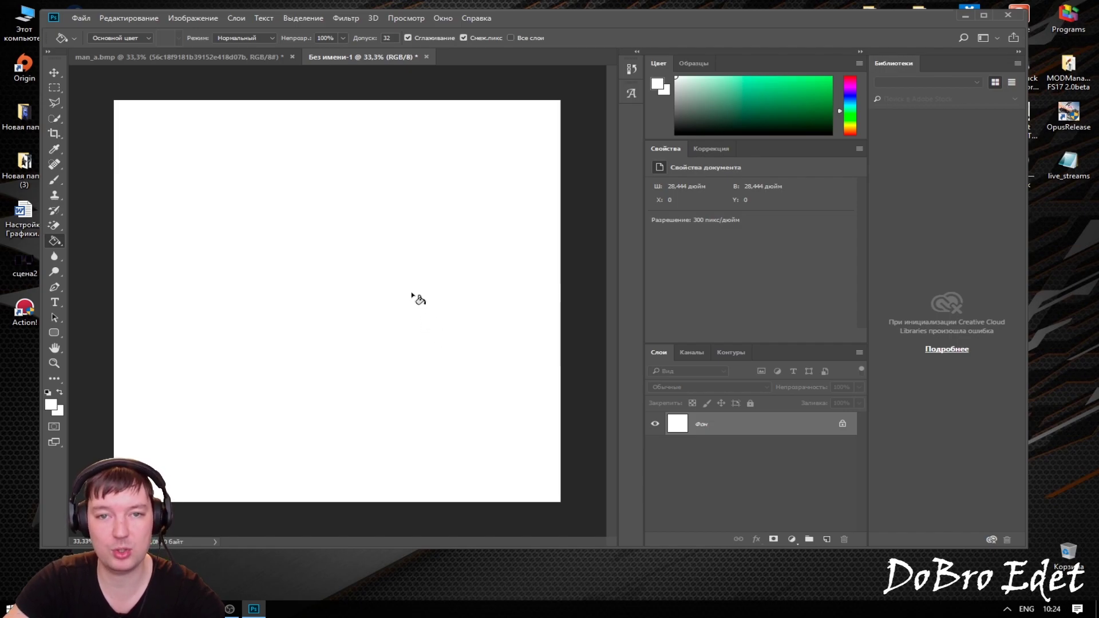
mouse_move(363, 57)
mouse_down()
mouse_move(403, 109)
mouse_move(410, 86)
mouse_up()
drag(475, 84, 598, 92)
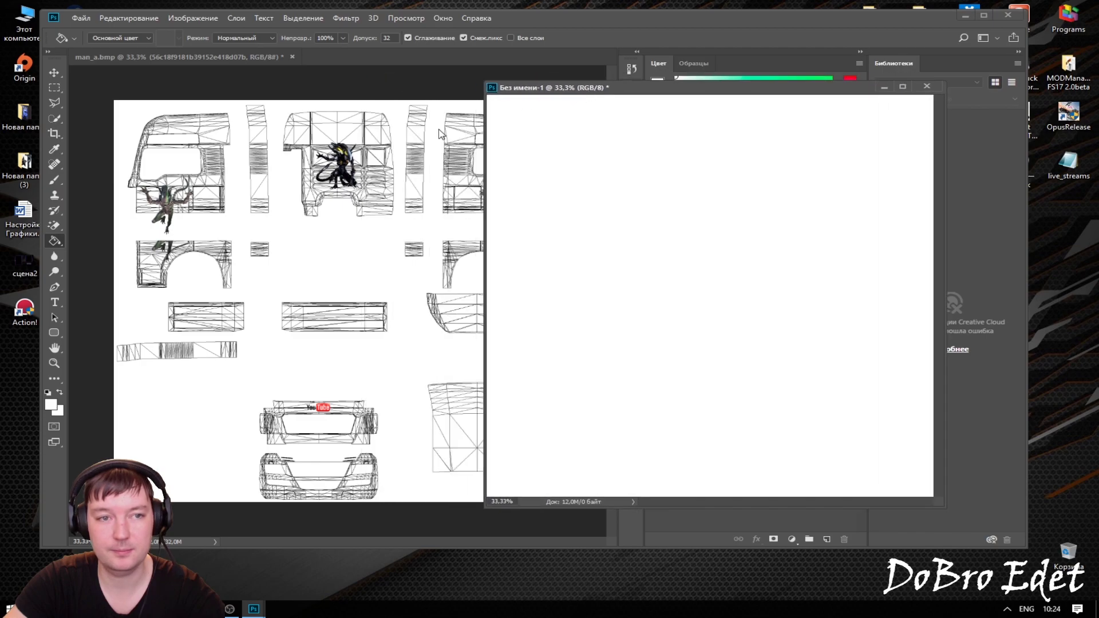
click(54, 72)
- Drag the white canvas into man_a.bmp as Слой 2, align it, and minimize the blank window
drag(564, 237, 309, 236)
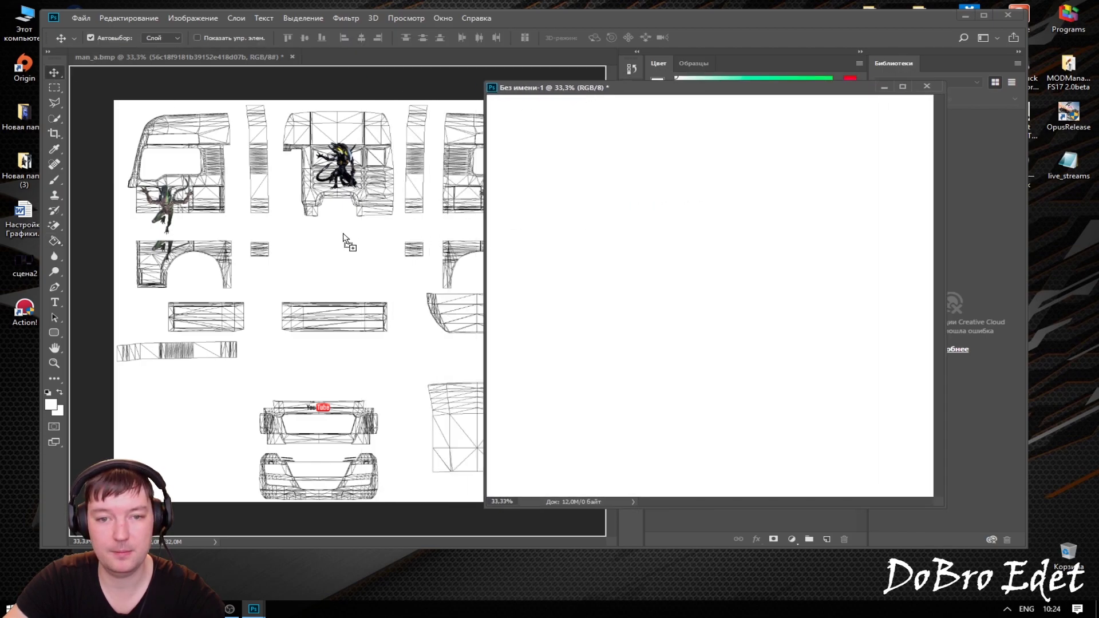
click(927, 86)
click(616, 216)
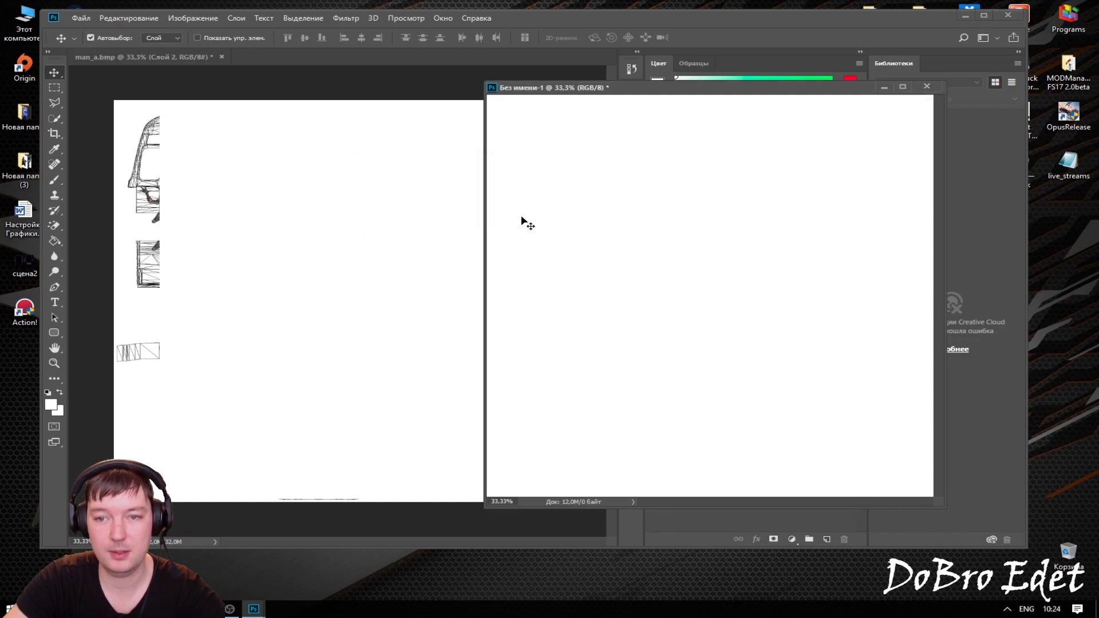
click(885, 87)
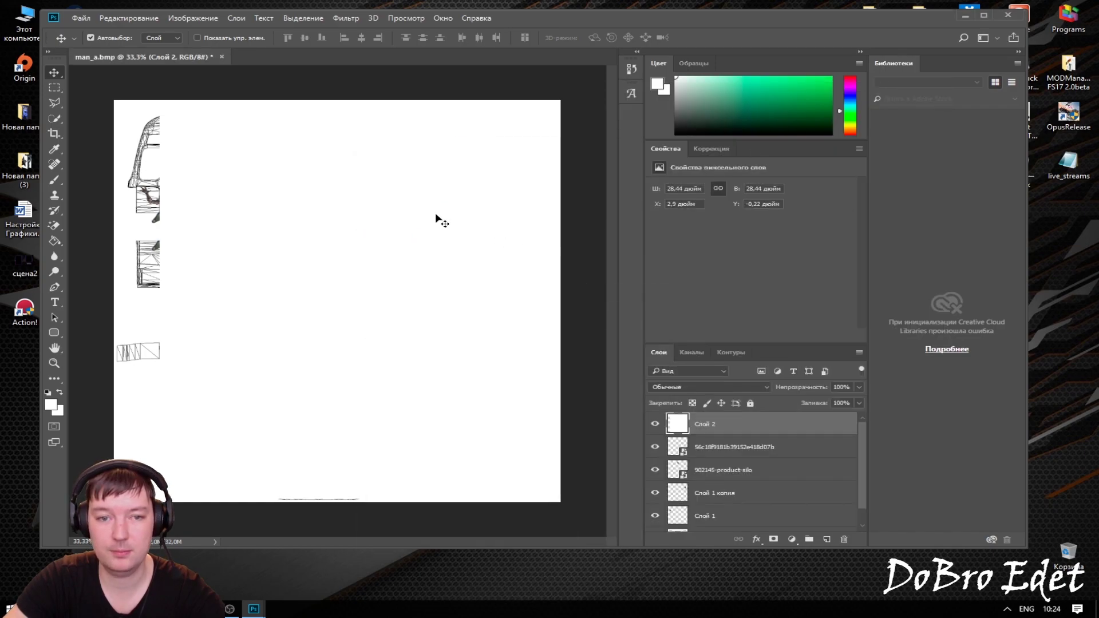
mouse_move(399, 239)
mouse_down()
mouse_move(347, 248)
mouse_move(421, 253)
mouse_move(365, 243)
mouse_up()
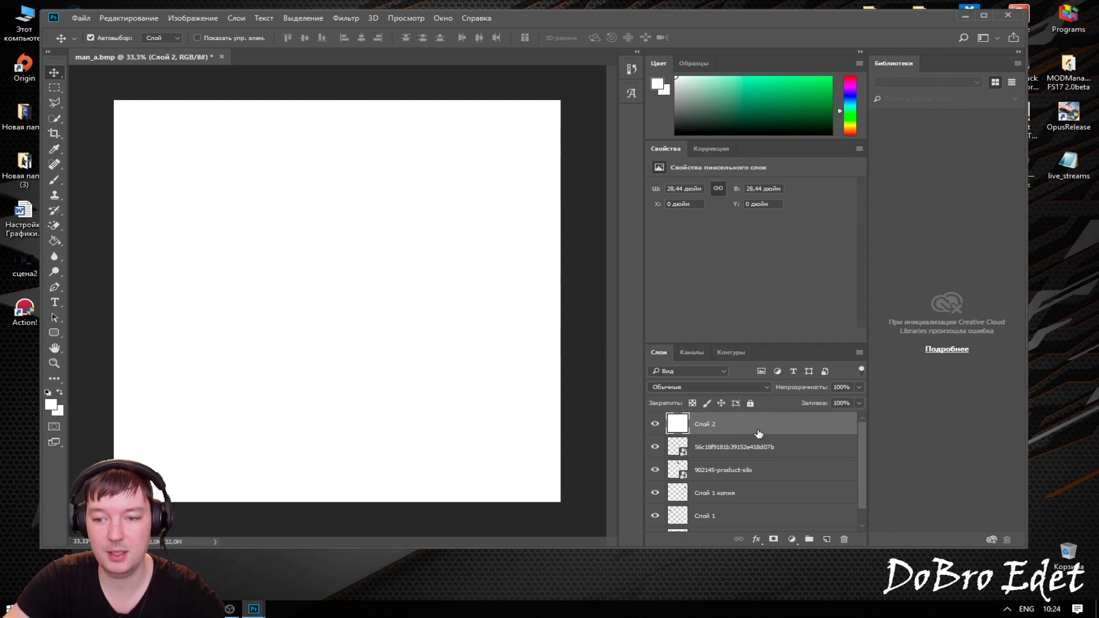
- Drag Слой 2 down below Слой 1 копия and Слой 1, just above Слой 0
scroll(850, 446, down, 1)
scroll(849, 446, up, 1)
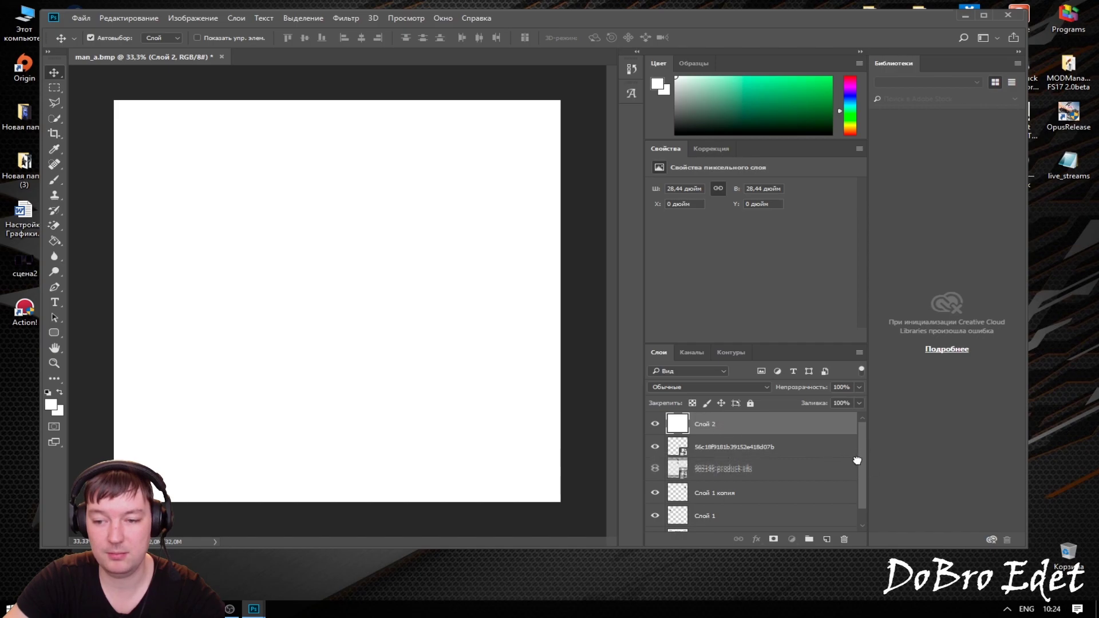
drag(858, 465, 870, 468)
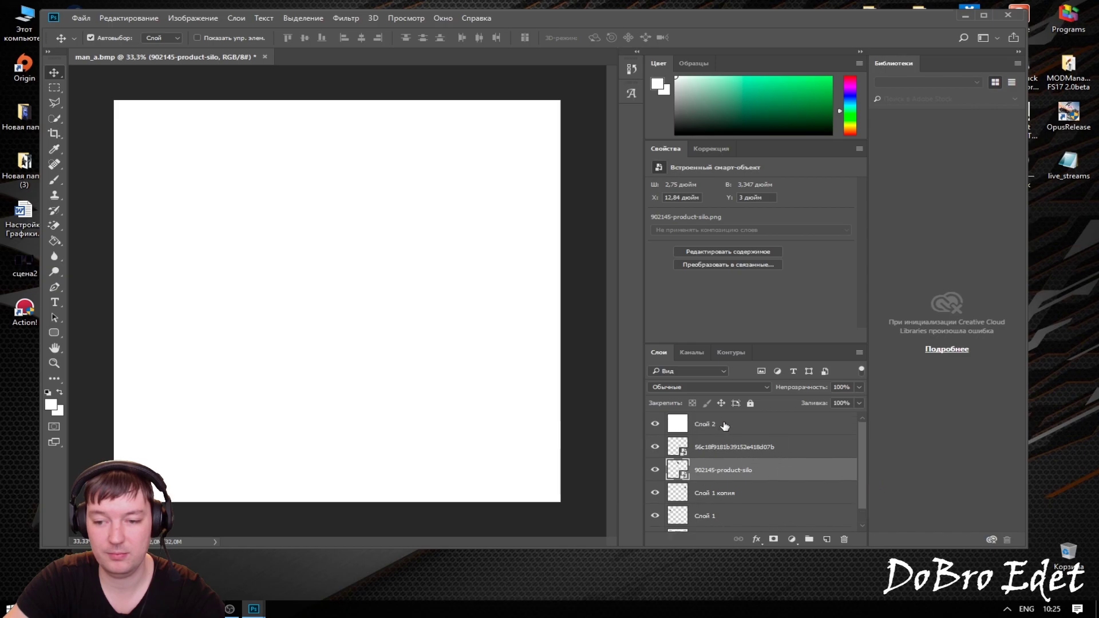
drag(725, 427, 773, 503)
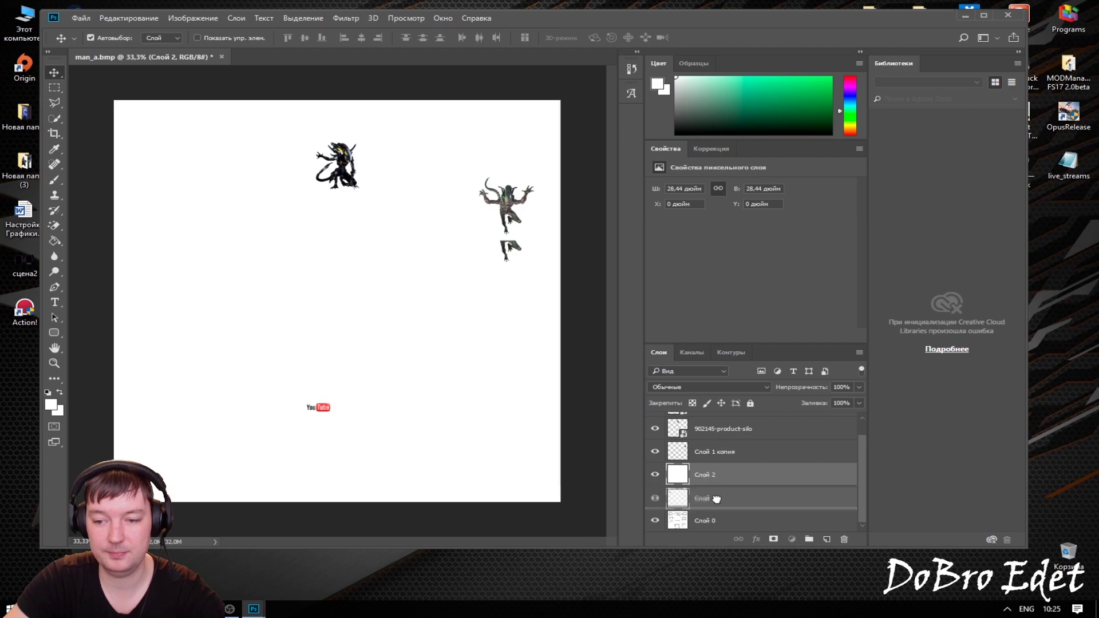
drag(719, 482, 719, 504)
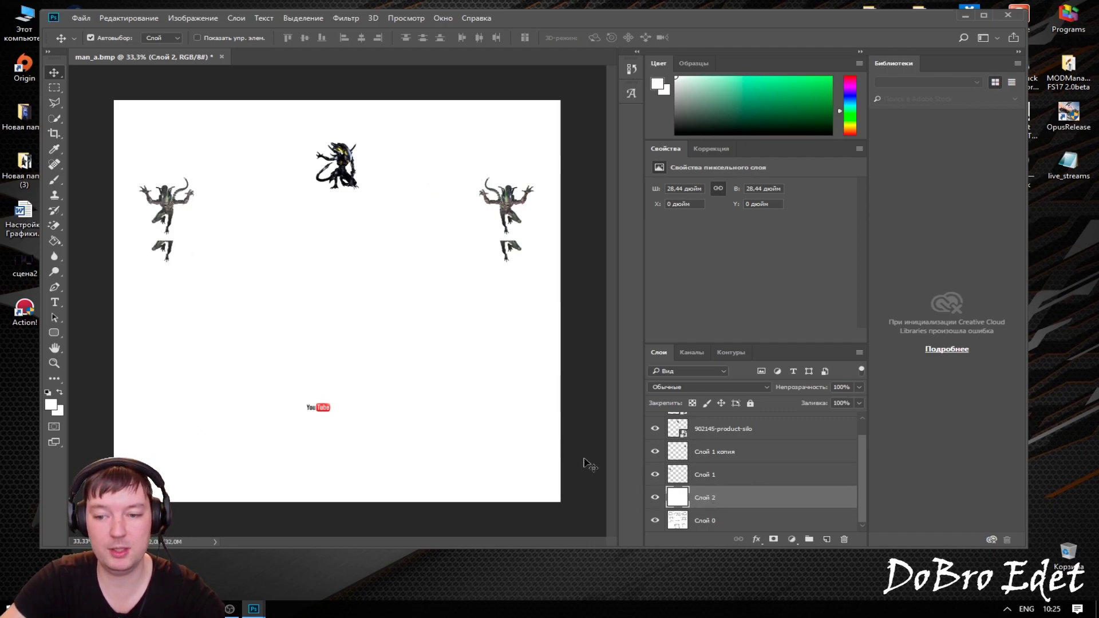
- Toggle Слой 2's visibility, cancel a Save As, and minimize Photoshop
click(655, 498)
click(655, 498)
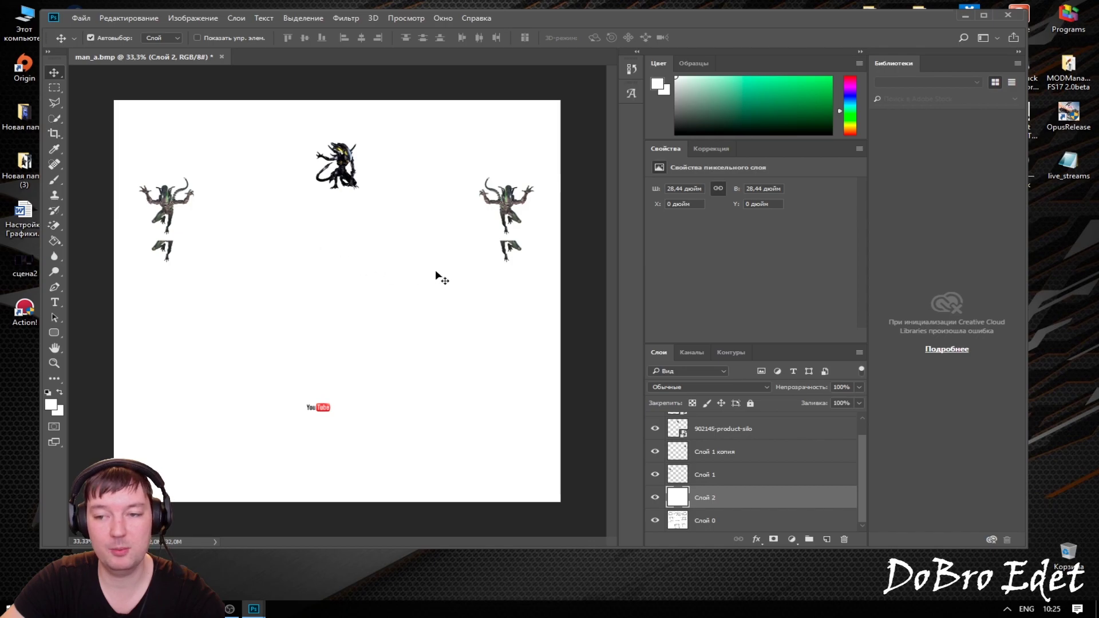
click(80, 19)
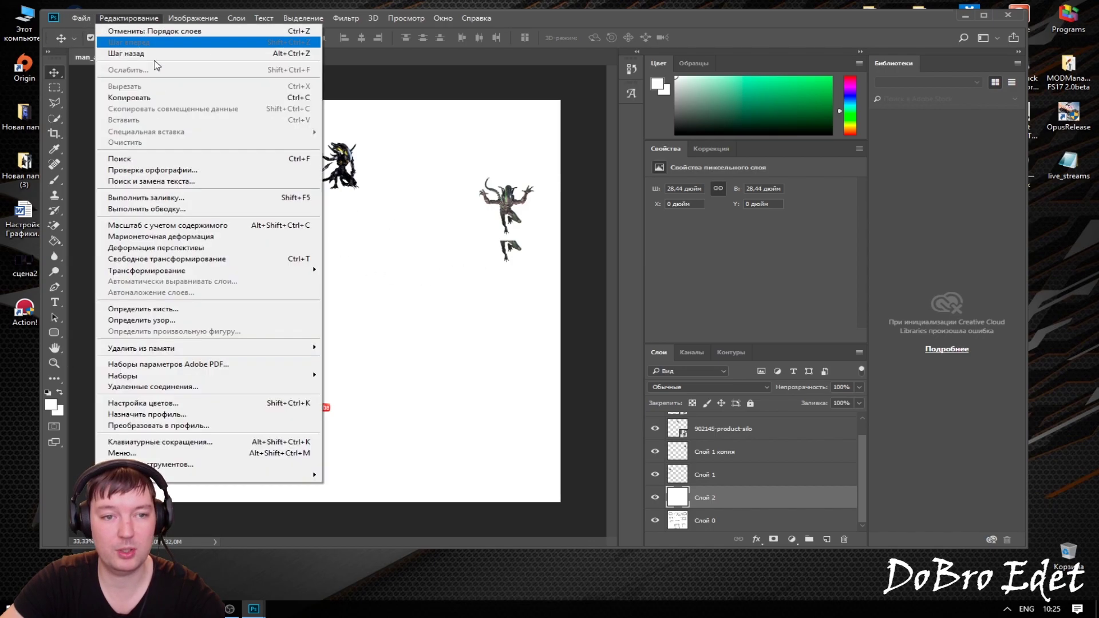
click(122, 149)
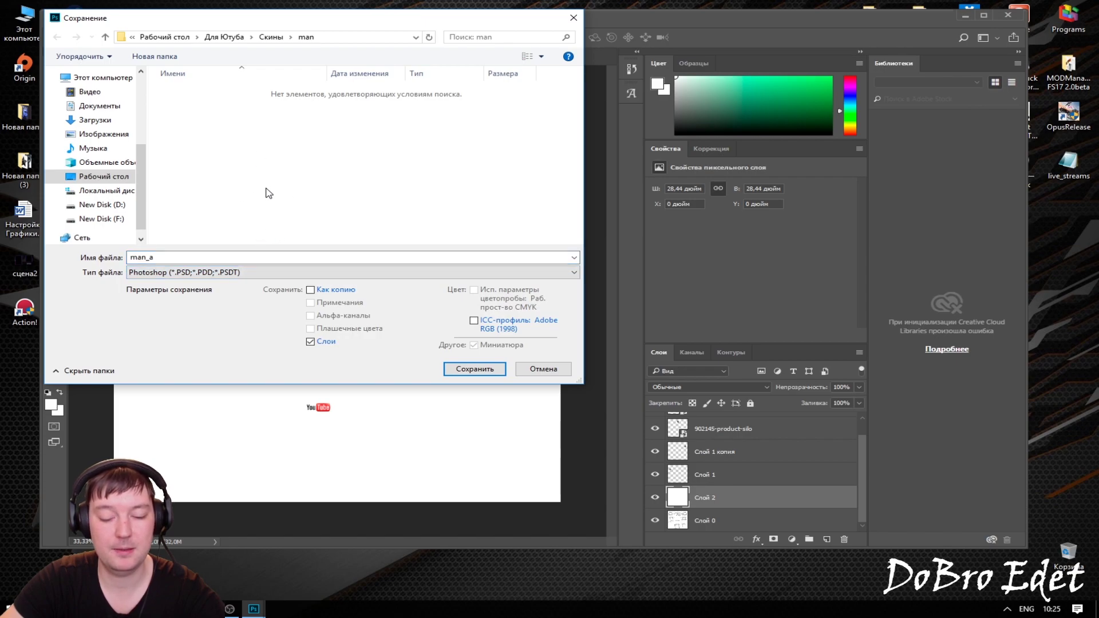
key(alt+Up)
key(alt+Up)
key(alt+Up)
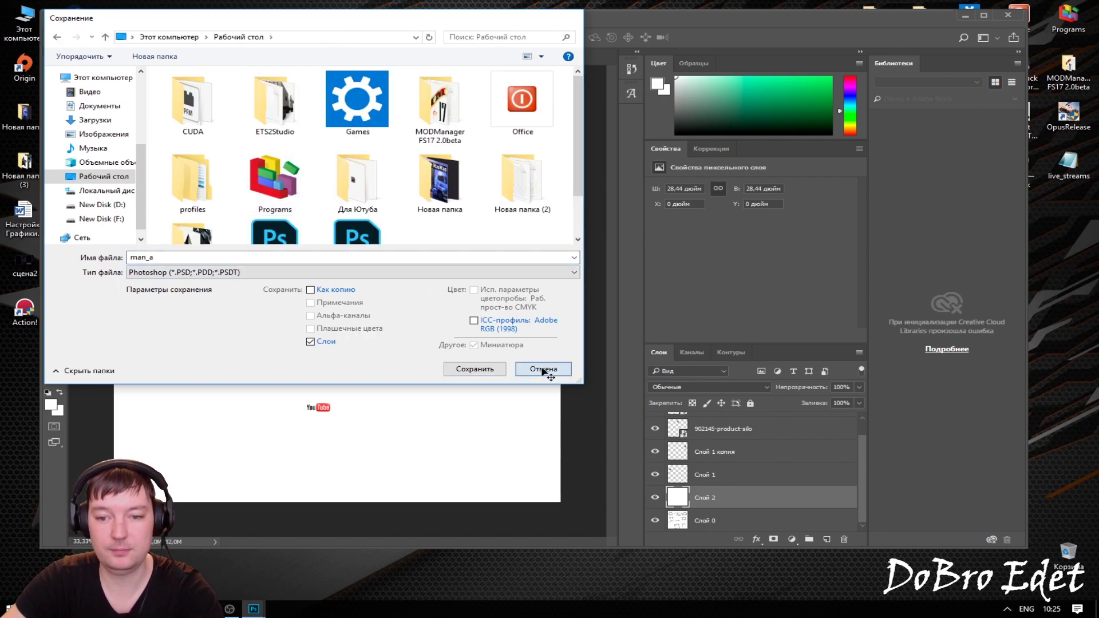
click(544, 369)
click(965, 15)
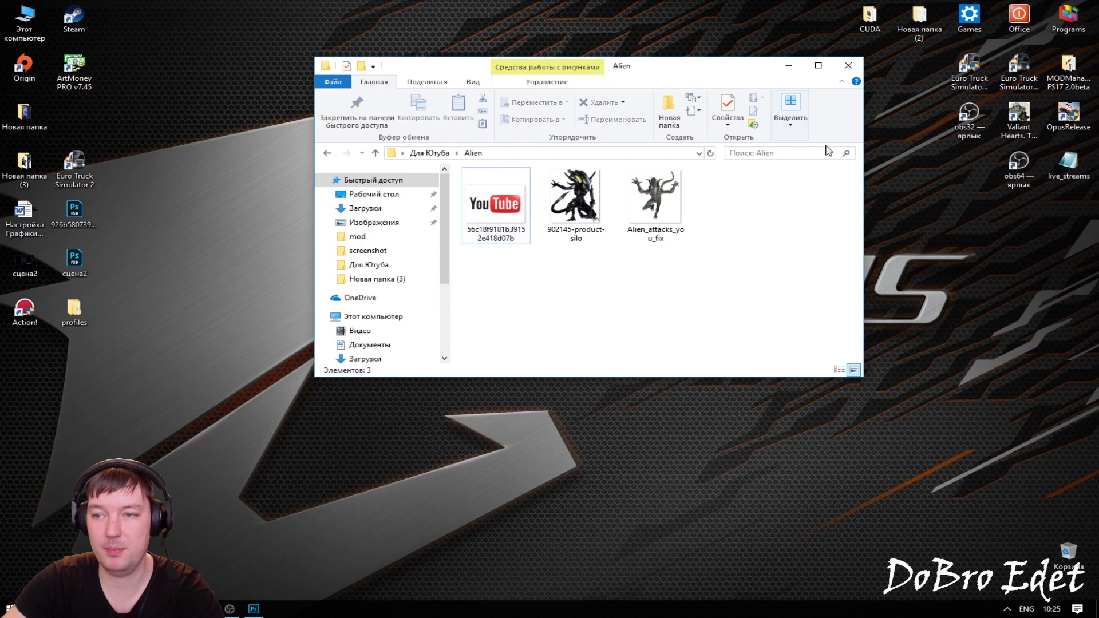
- Make a desktop folder named тест, open it, then return to Photoshop
click(789, 65)
right_click(504, 304)
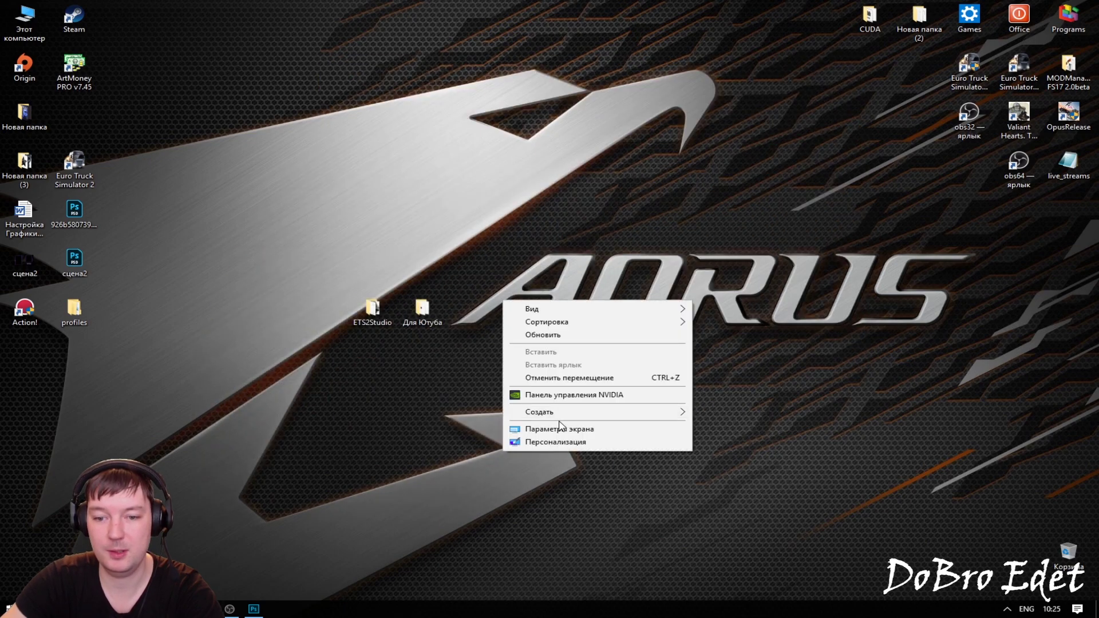
click(715, 412)
text(ntc)
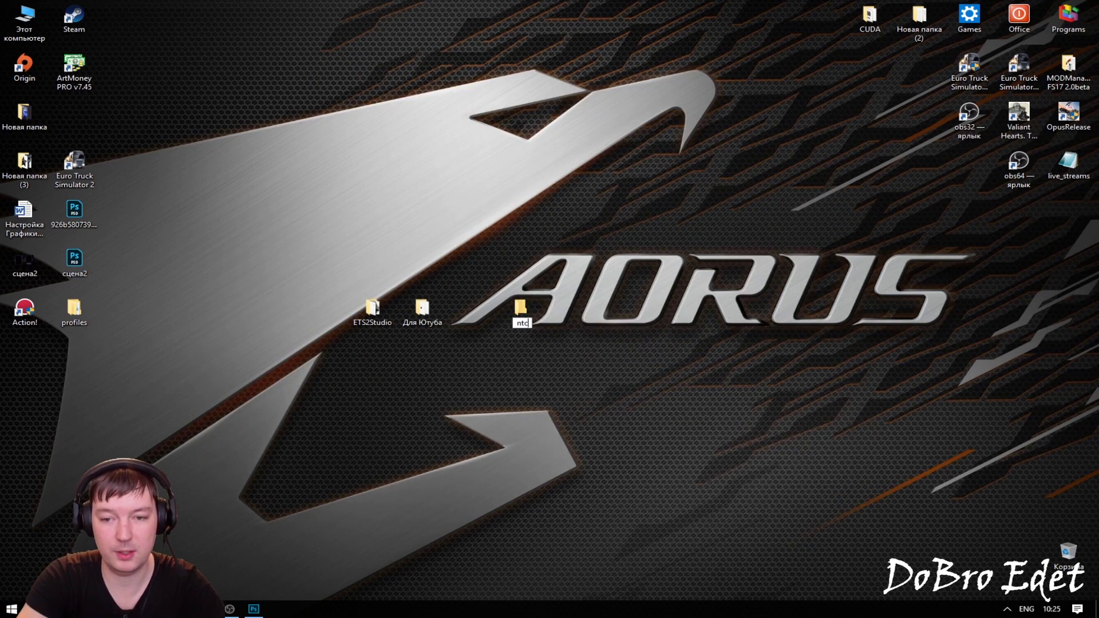
text(t)
text(тест)
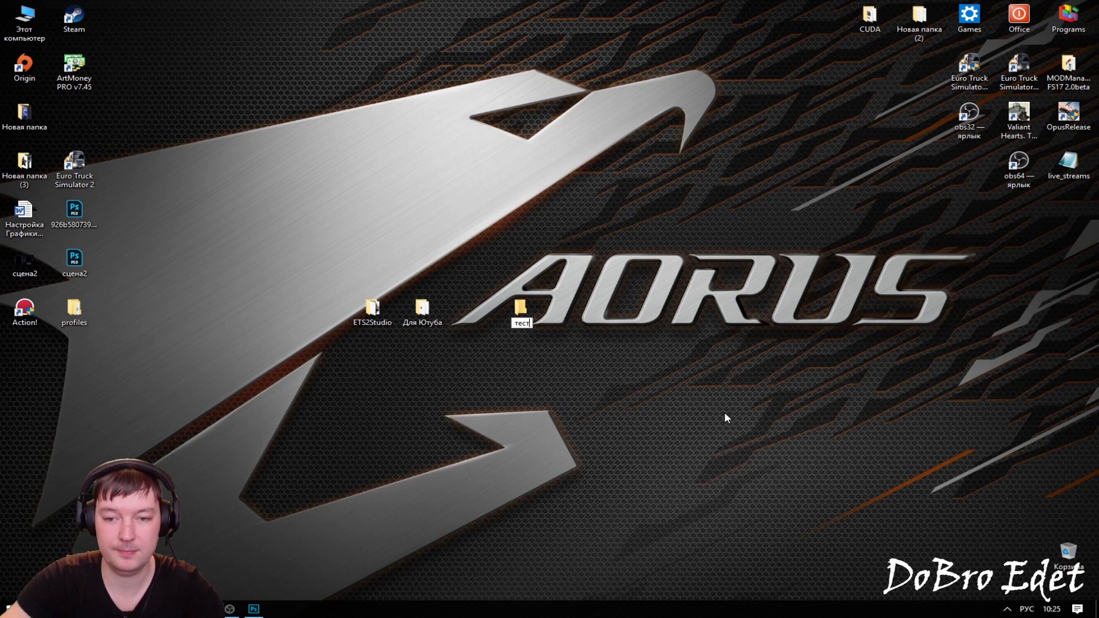
key(Return)
double_click(524, 308)
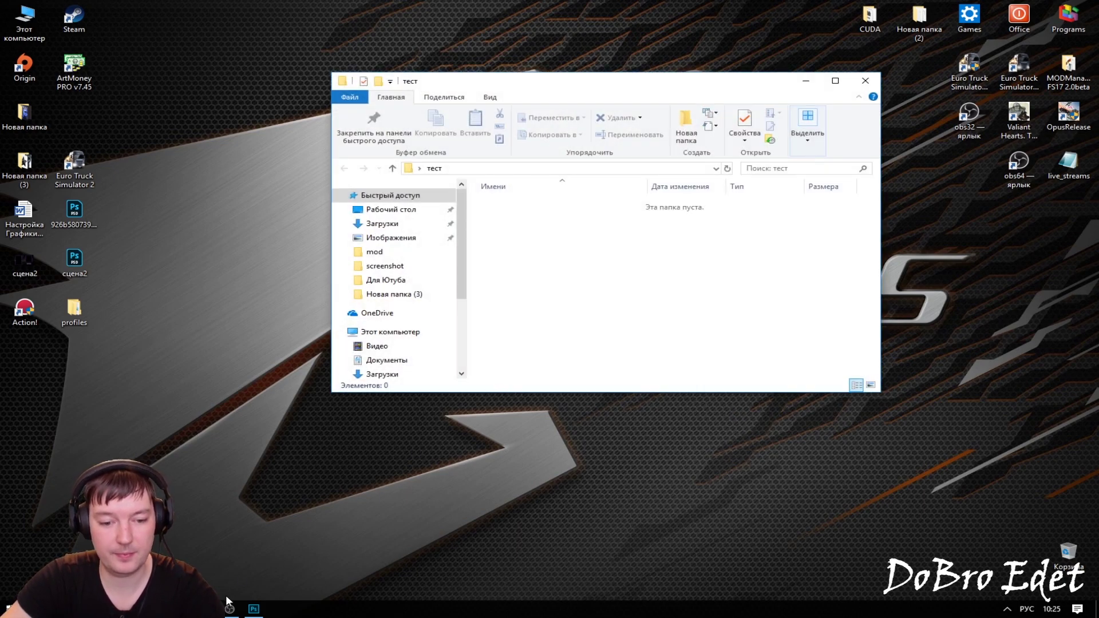
click(254, 609)
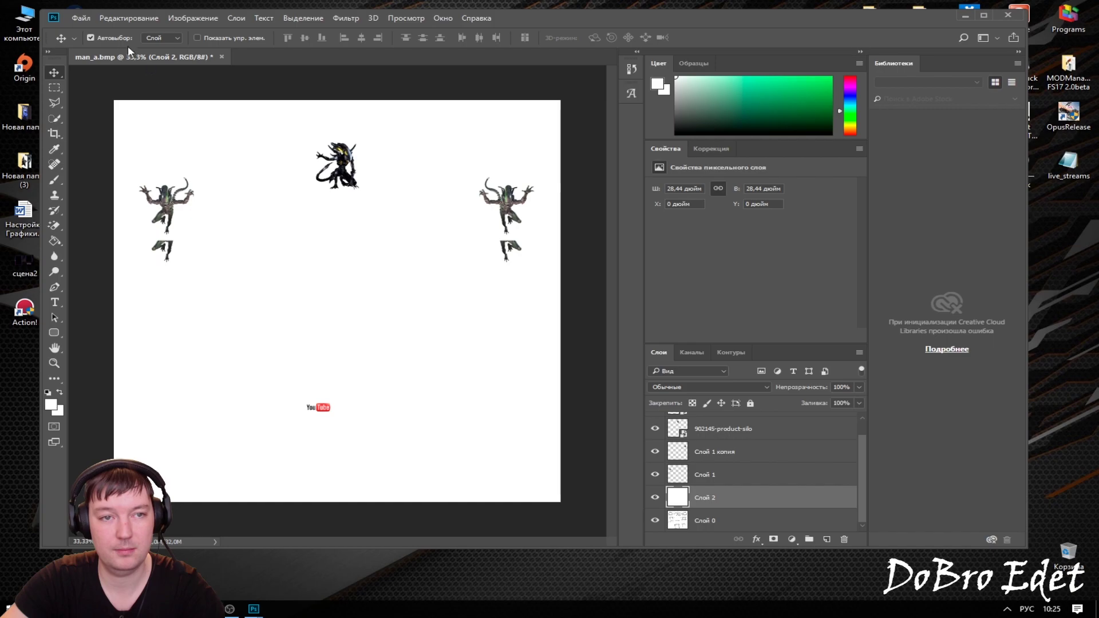
- Save the layered design as alienpsd.psd in the тест folder with maximum compatibility
click(81, 18)
click(121, 150)
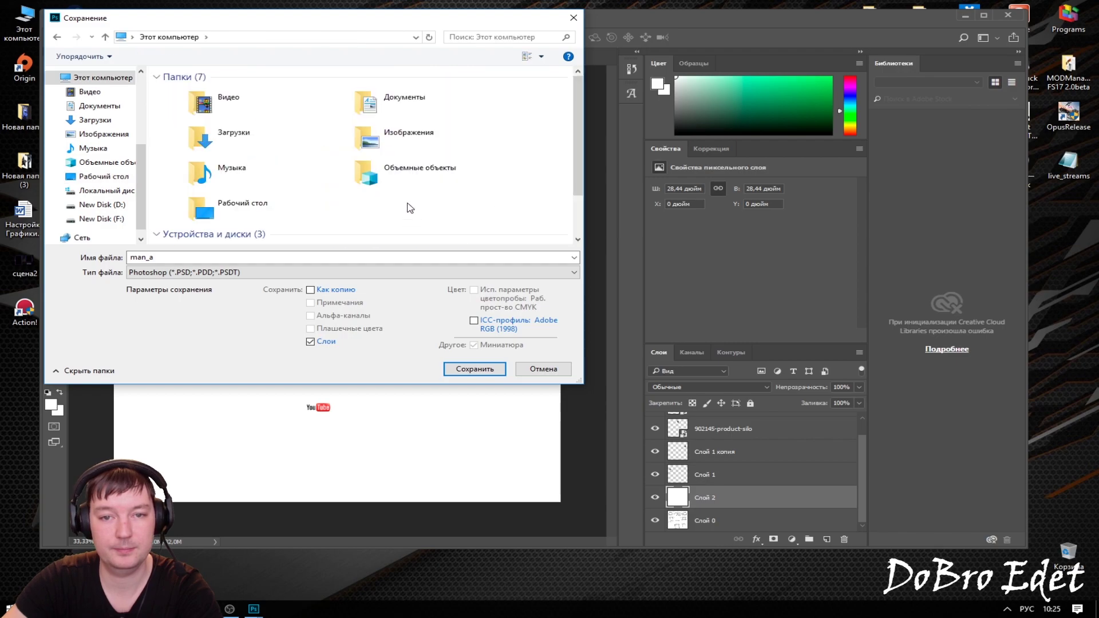
double_click(226, 191)
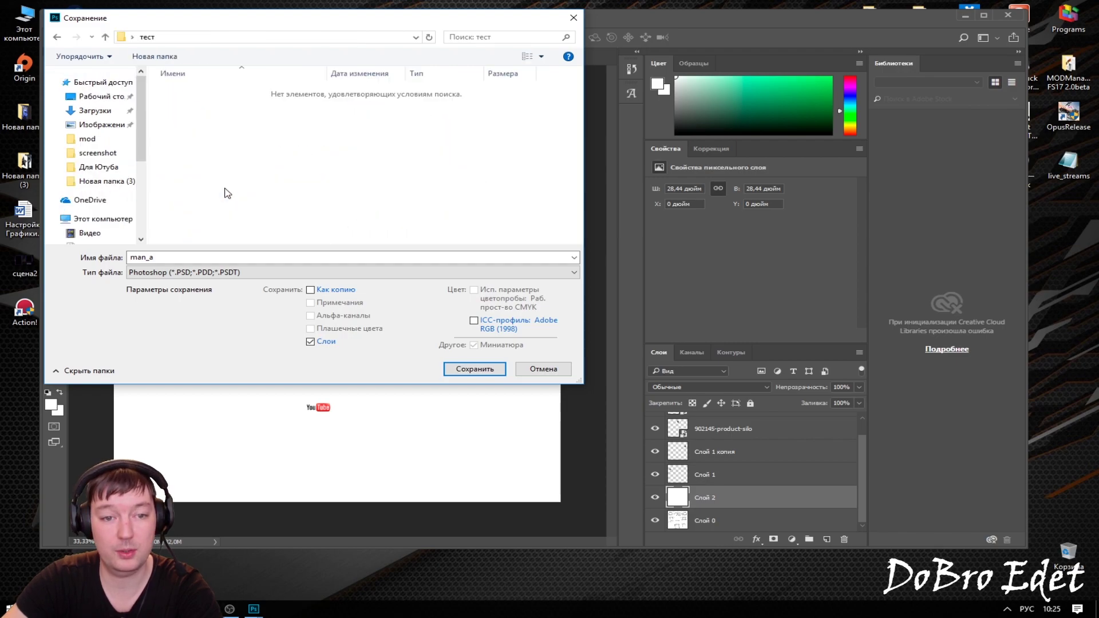
click(163, 259)
text(alienpsd)
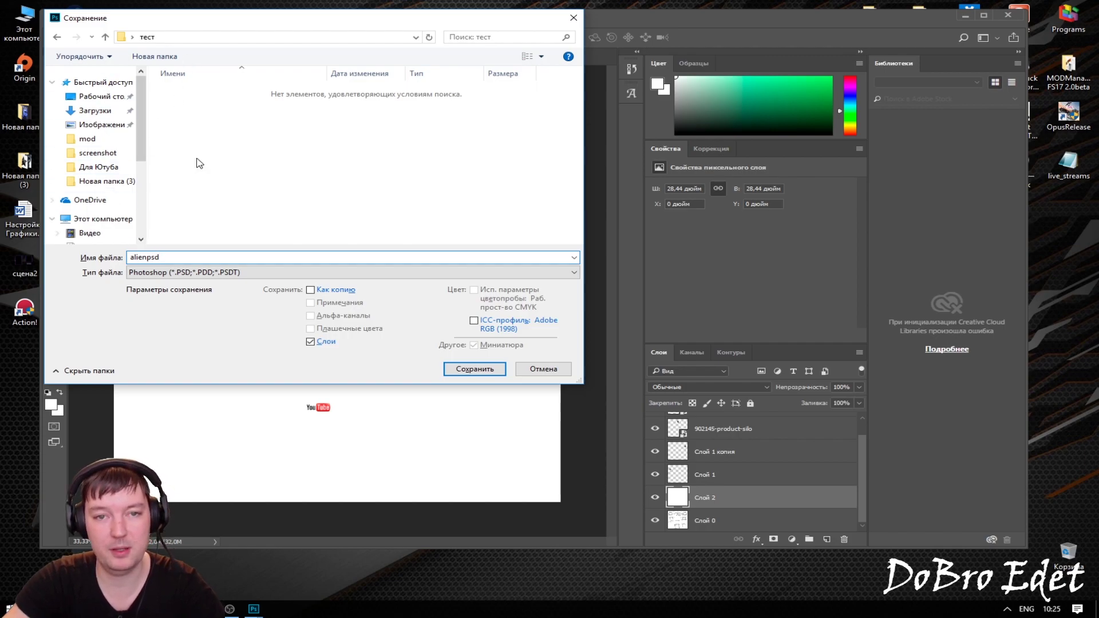
click(475, 369)
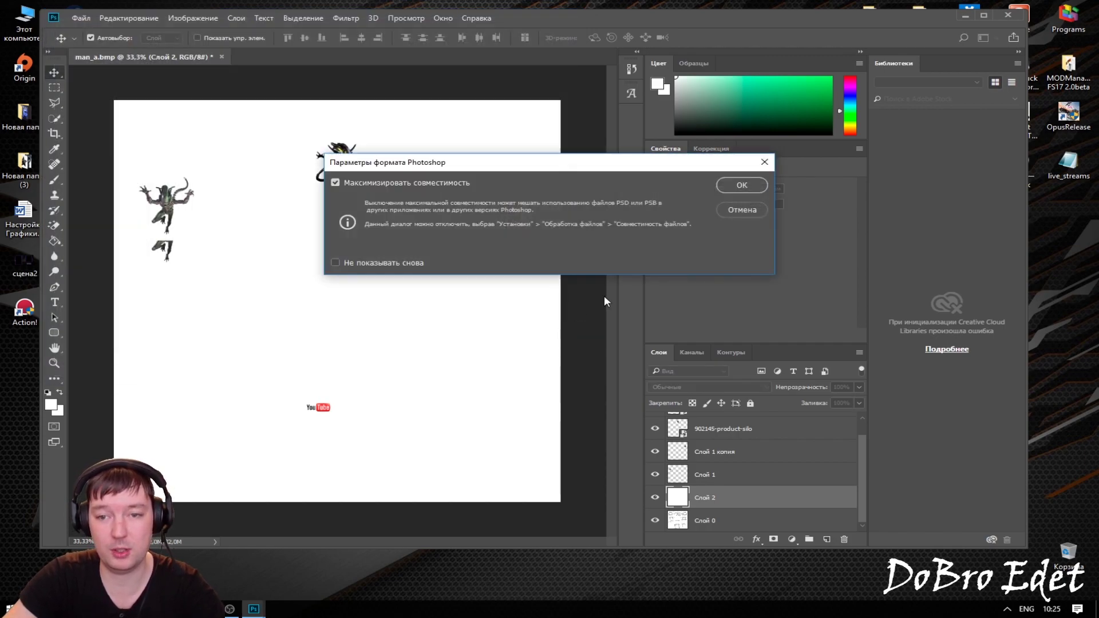
click(745, 184)
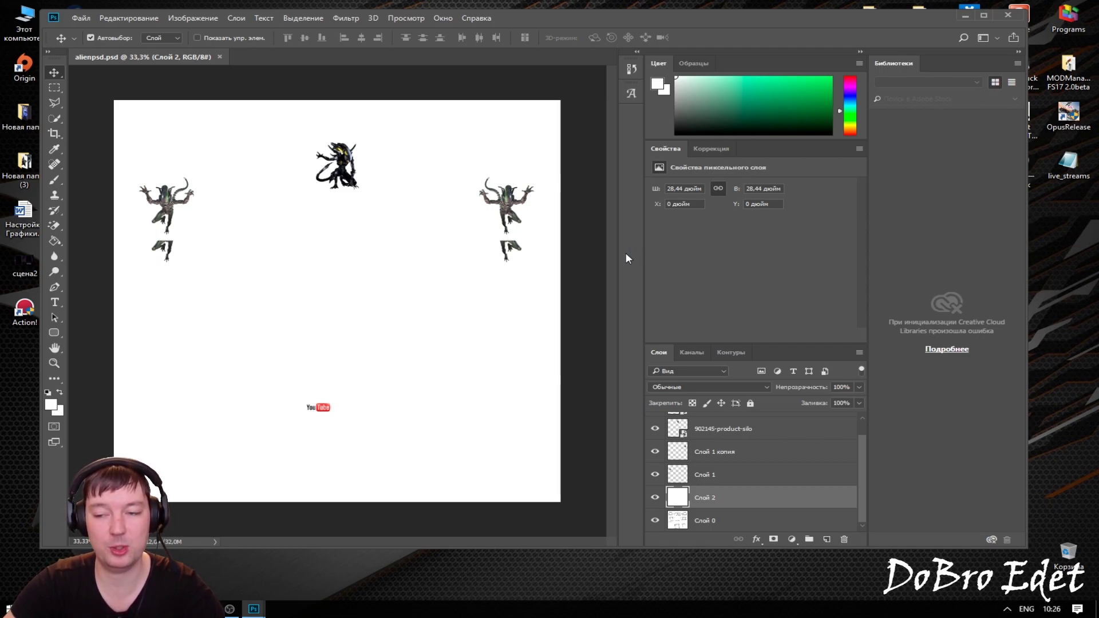
- Save a DXT1 D3D/DDS copy named alienpsd1 in тест, then close Photoshop
click(81, 18)
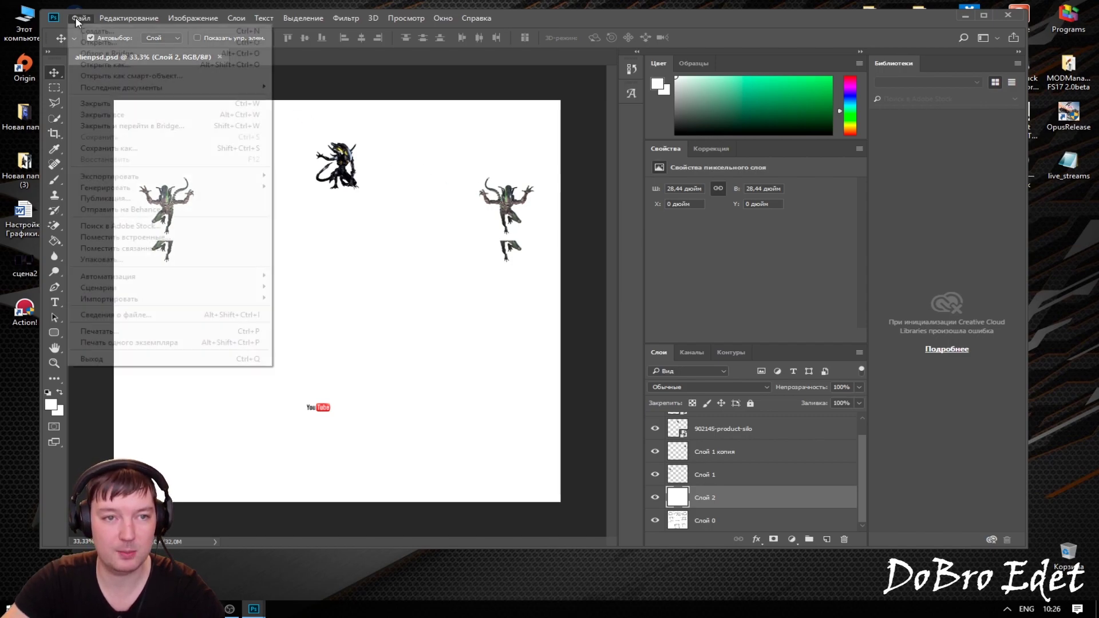
click(150, 148)
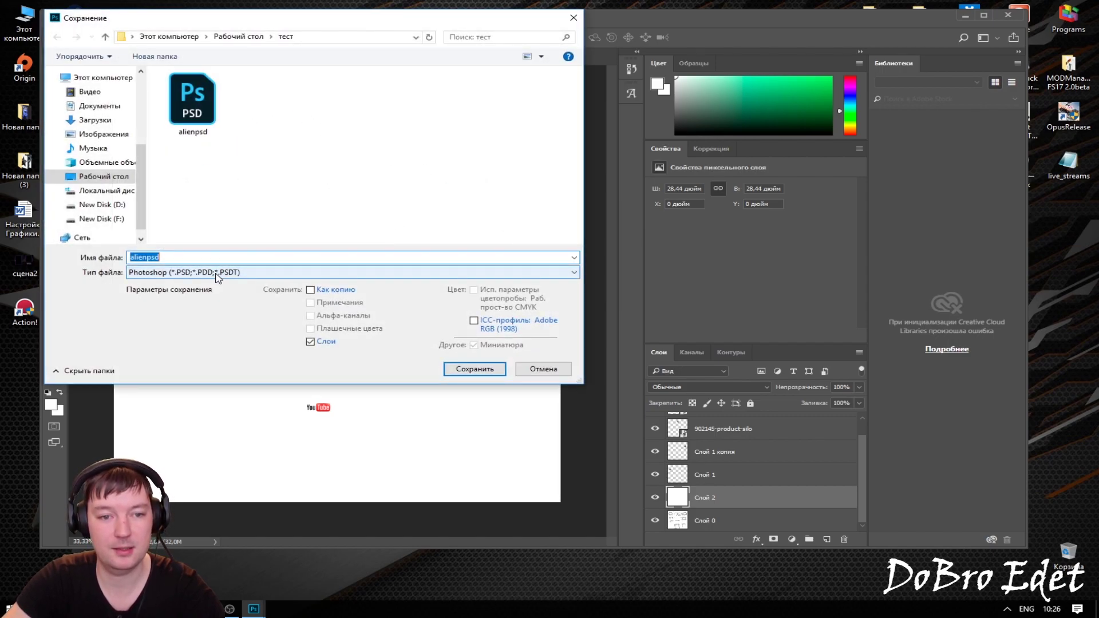
click(180, 260)
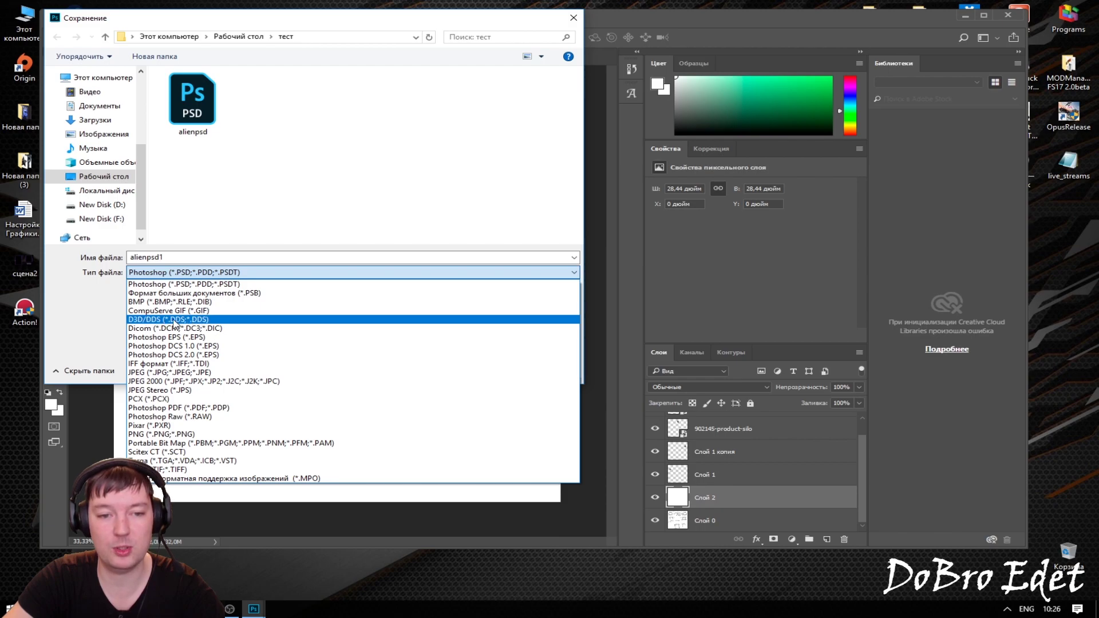
click(186, 322)
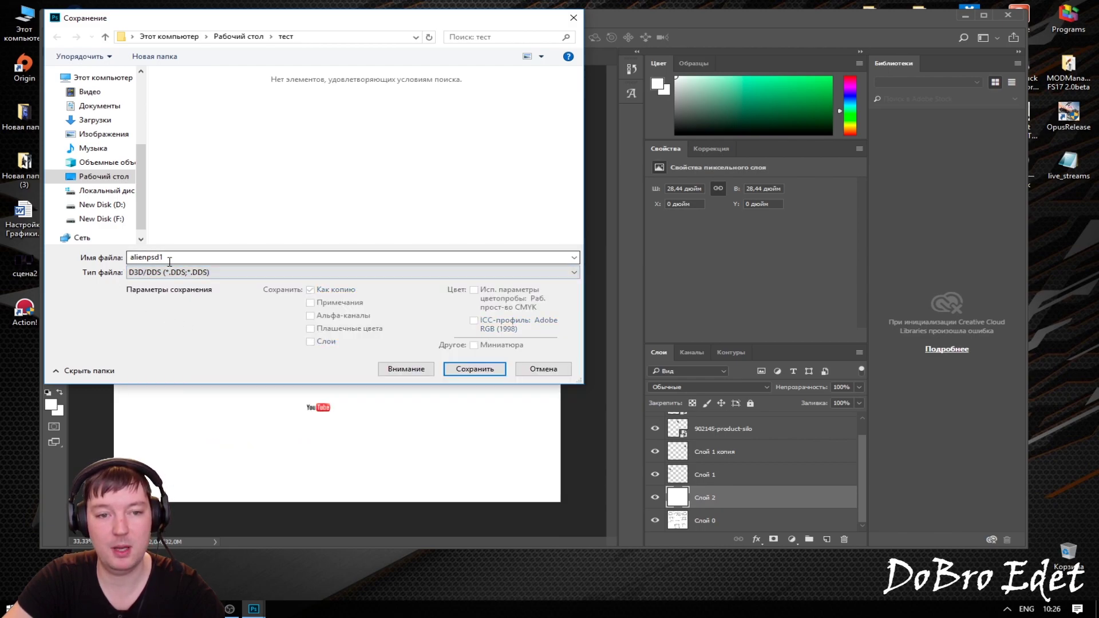
click(467, 370)
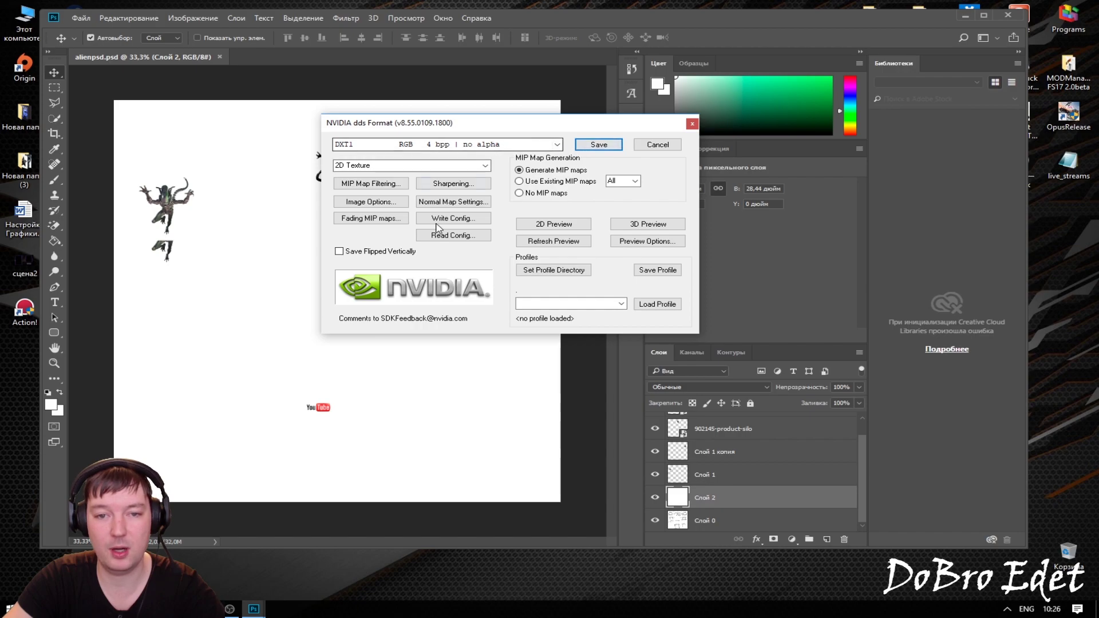
click(599, 144)
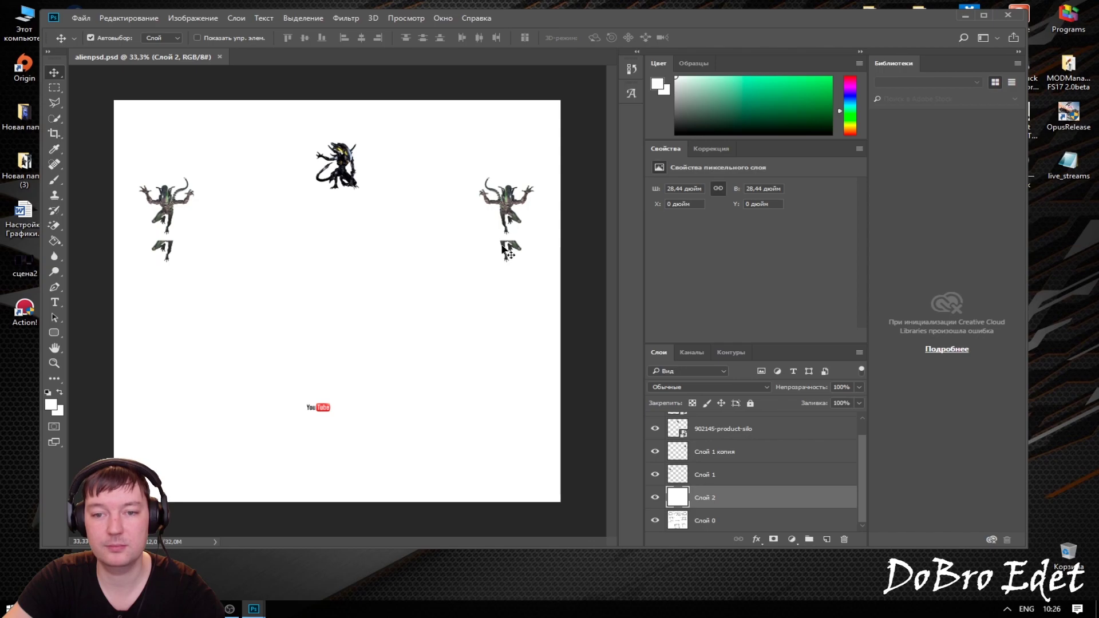
click(1008, 15)
- Answer the save-changes prompt and check that alienpsd and alienpsd1 are in тест
click(537, 216)
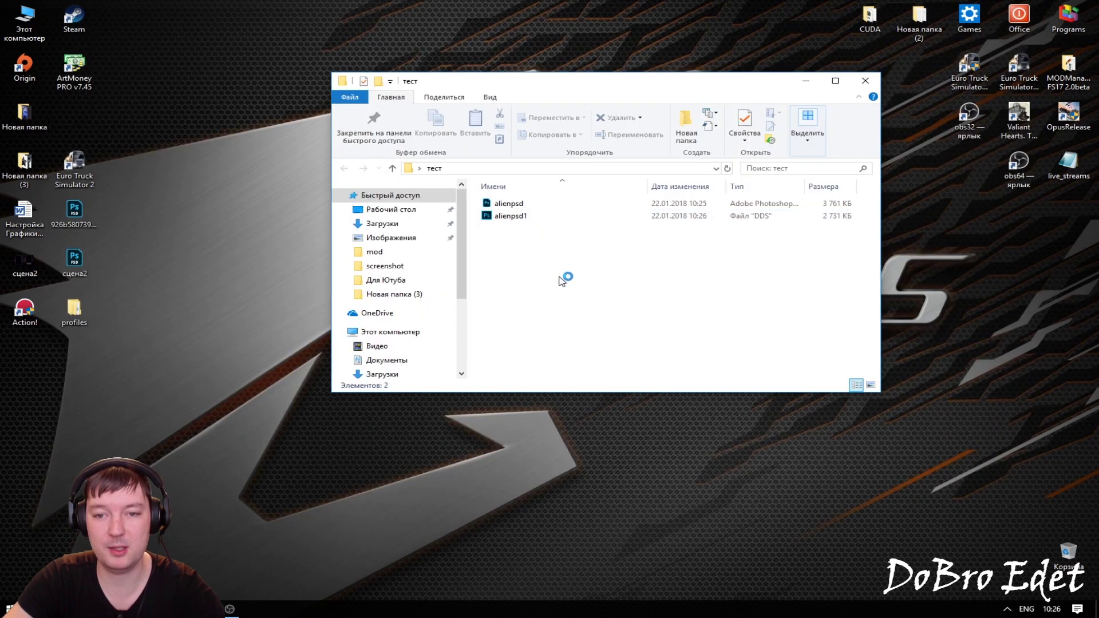
click(751, 220)
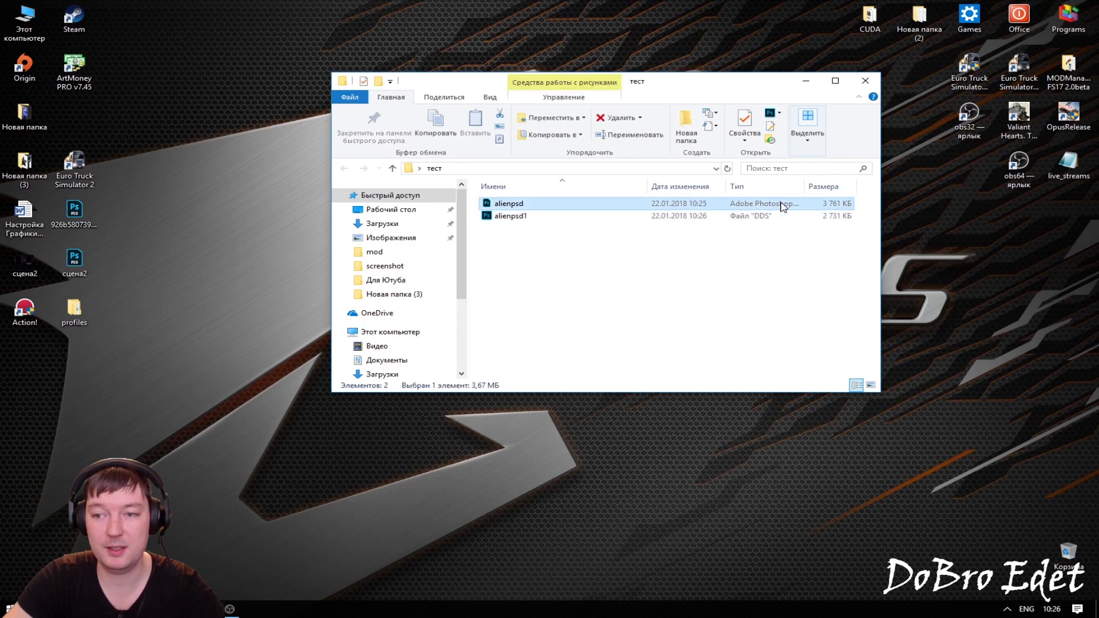
click(521, 205)
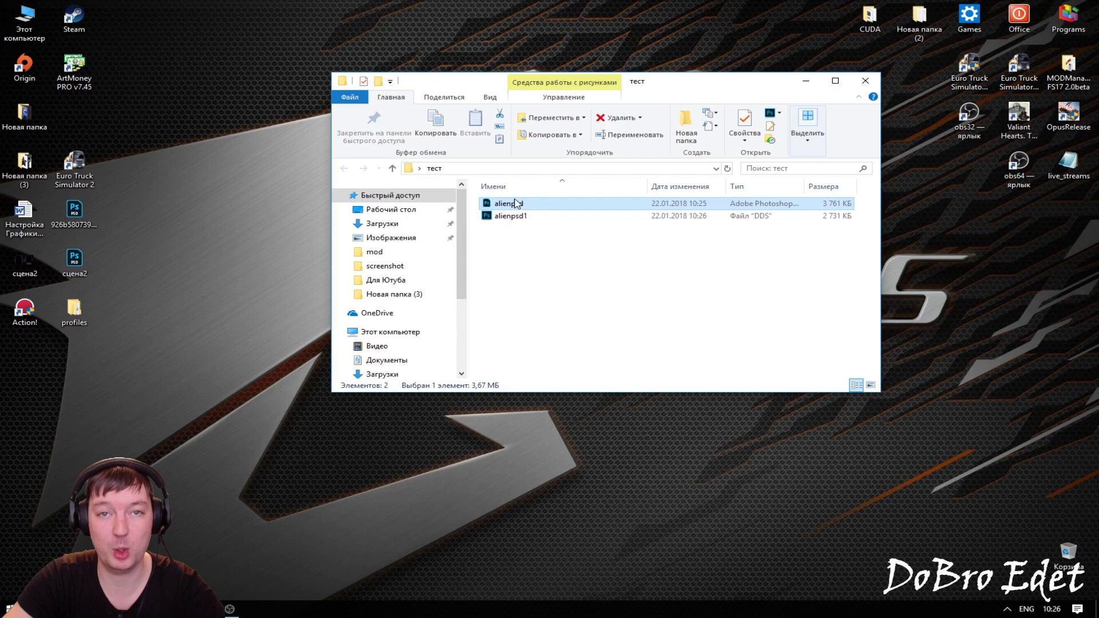
- Launch ETS2Studio.exe from the ETS2Studio folder on the desktop
click(806, 81)
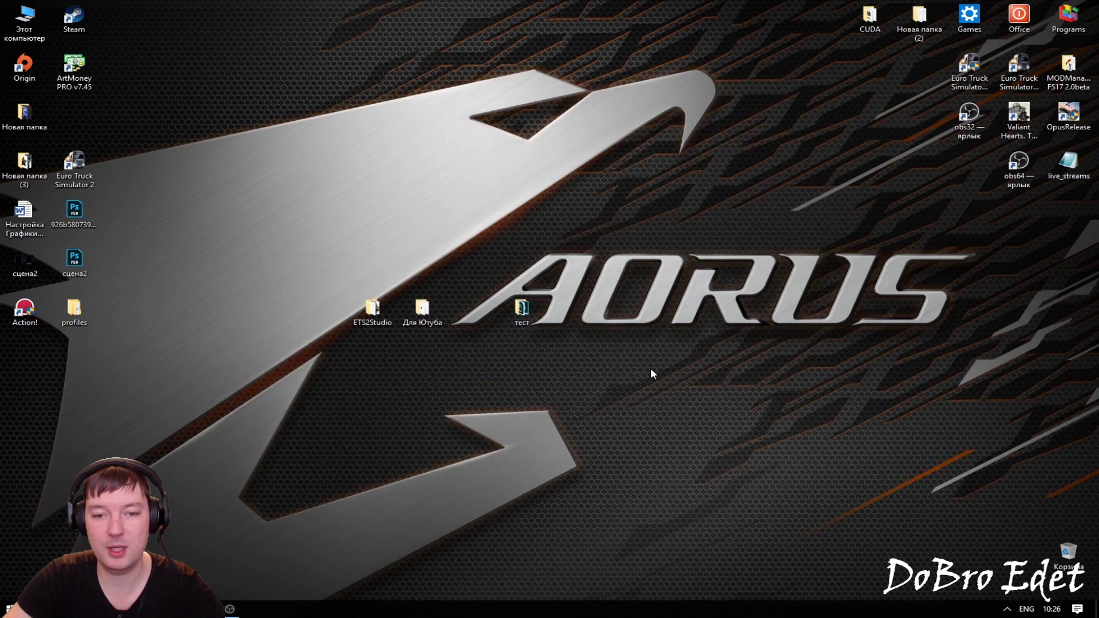
double_click(373, 309)
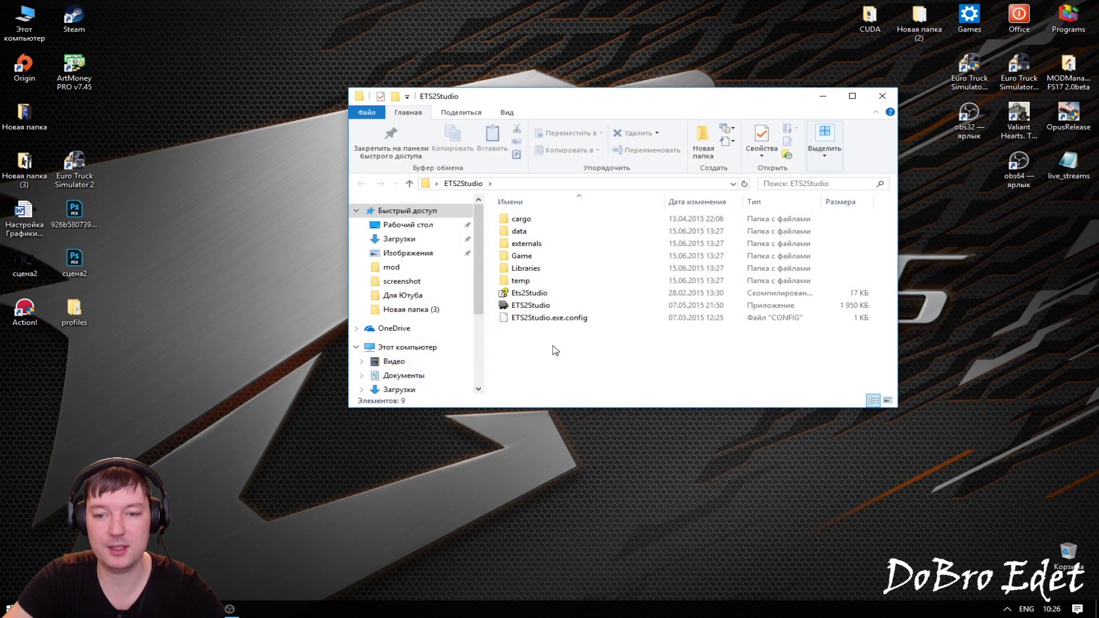
click(538, 305)
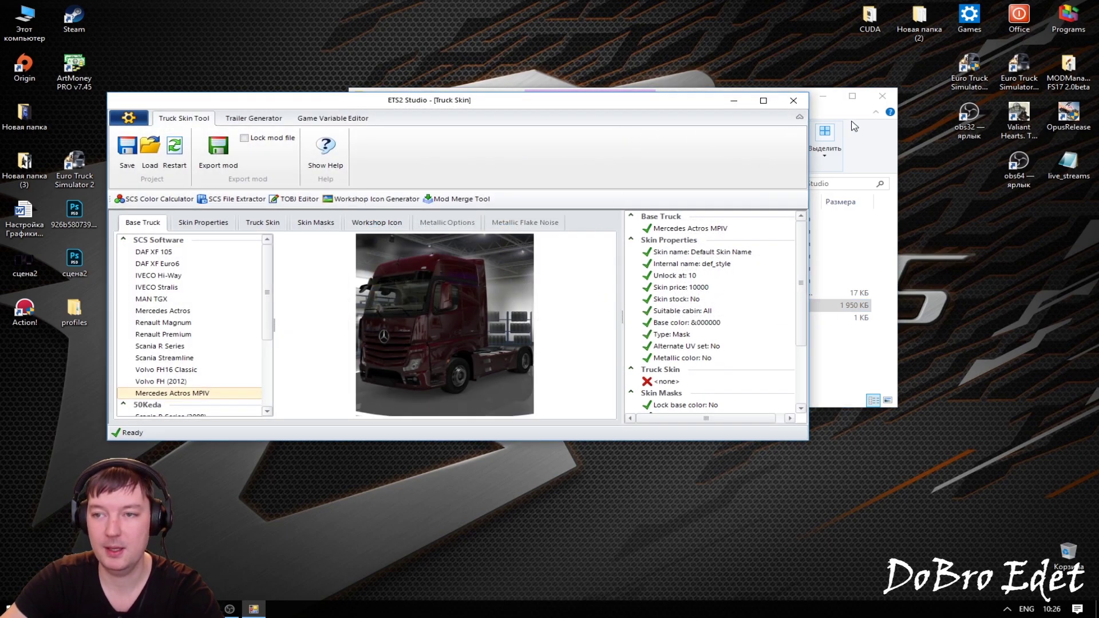
- Enlarge the ETS2 Studio window, choose MAN TGX as base truck, and show Skin Properties
click(883, 96)
drag(586, 100, 579, 50)
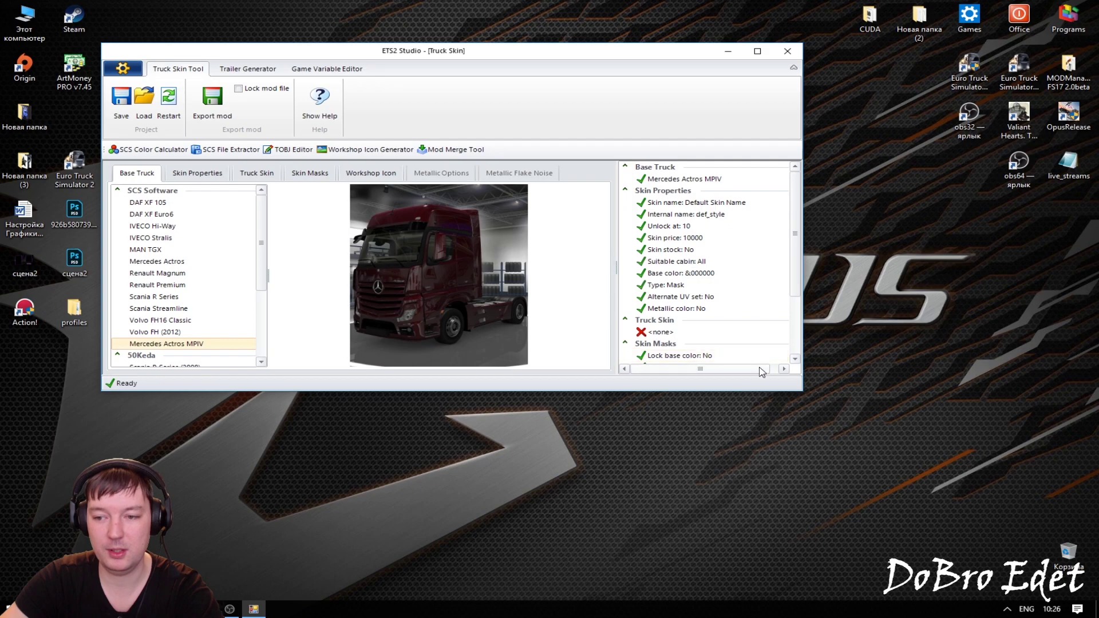
mouse_move(802, 391)
mouse_down()
mouse_move(863, 466)
mouse_move(904, 493)
mouse_up()
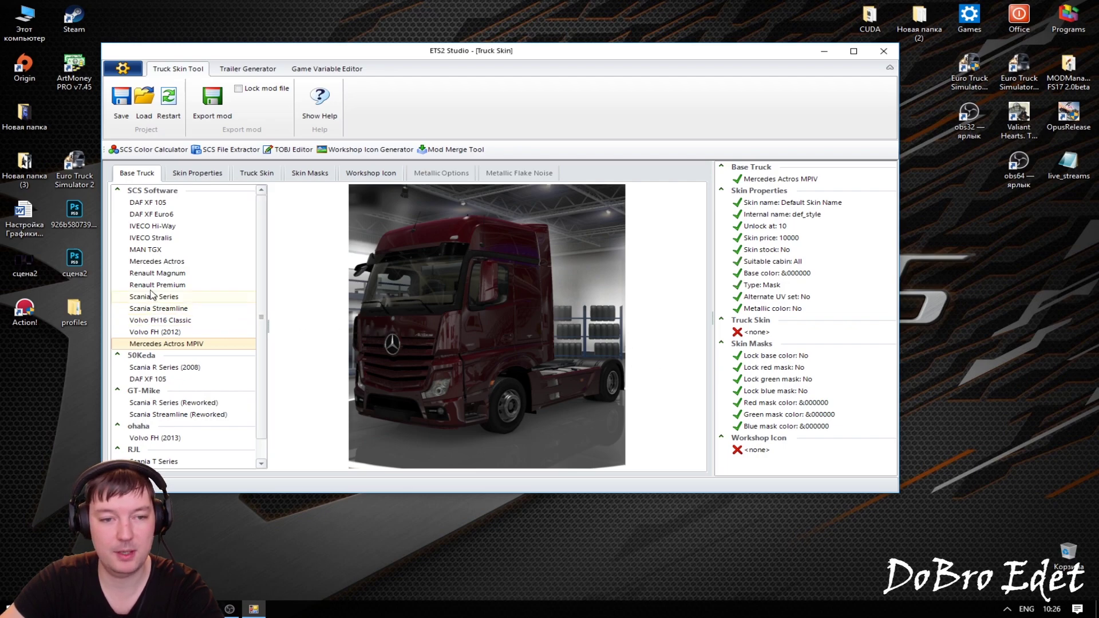
click(157, 250)
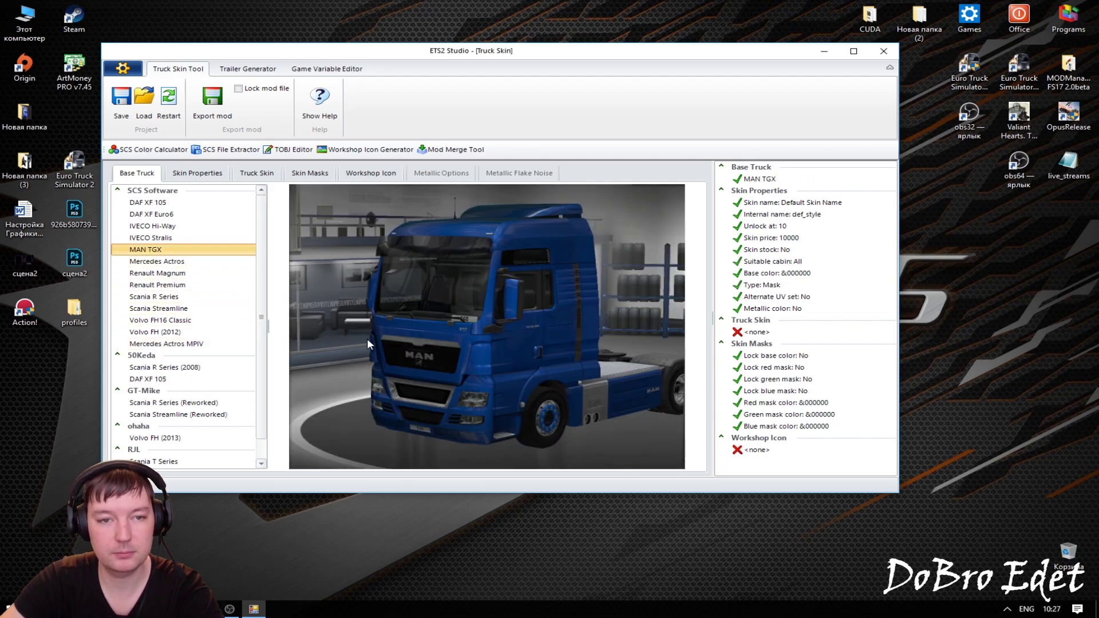
click(209, 178)
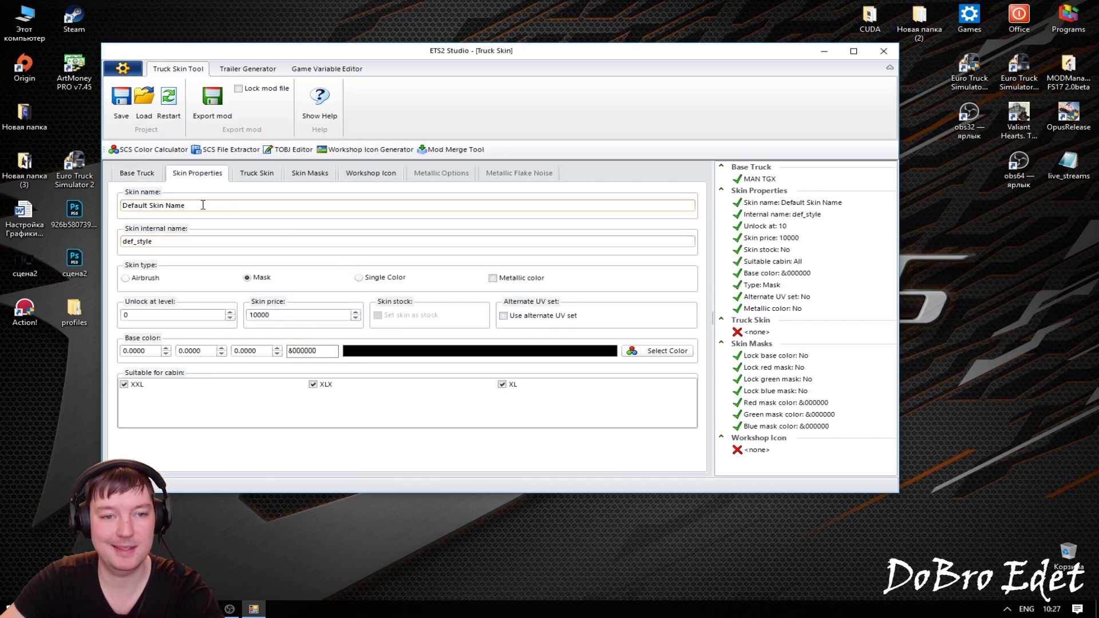
- Name the skin AlienSkin with internal name def_alien
drag(203, 205, 115, 203)
drag(199, 206, 119, 214)
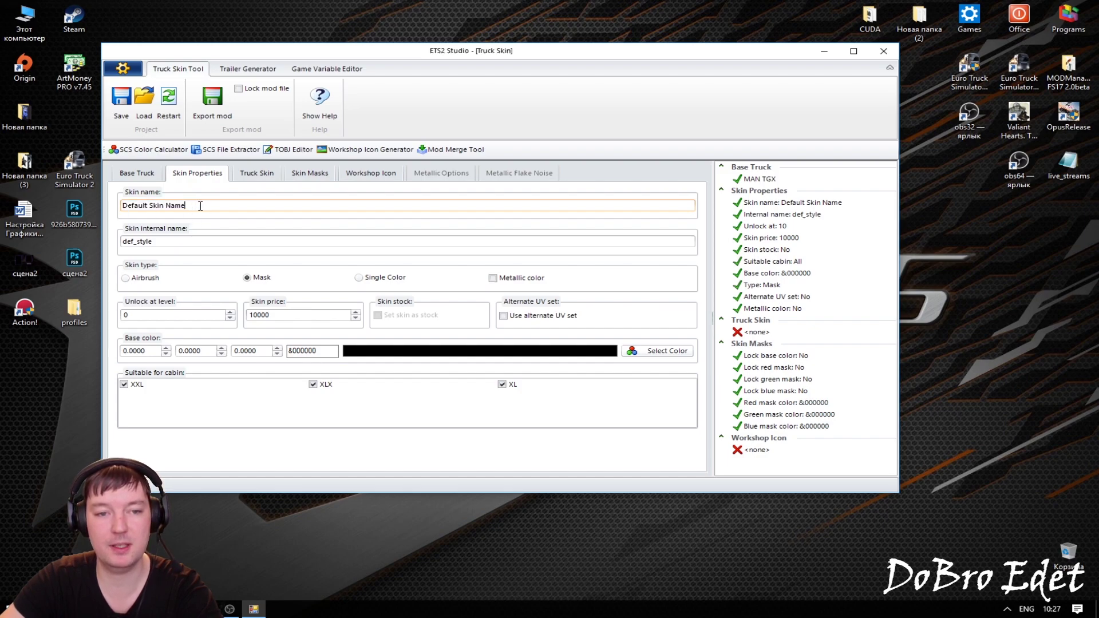
drag(192, 205, 115, 205)
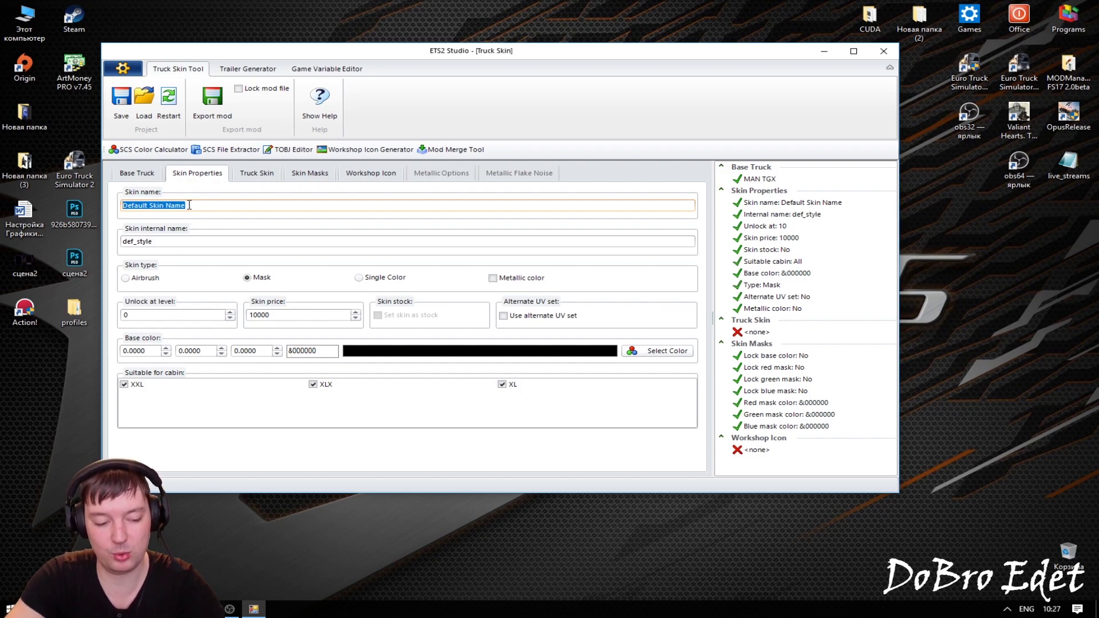
text(AlienS)
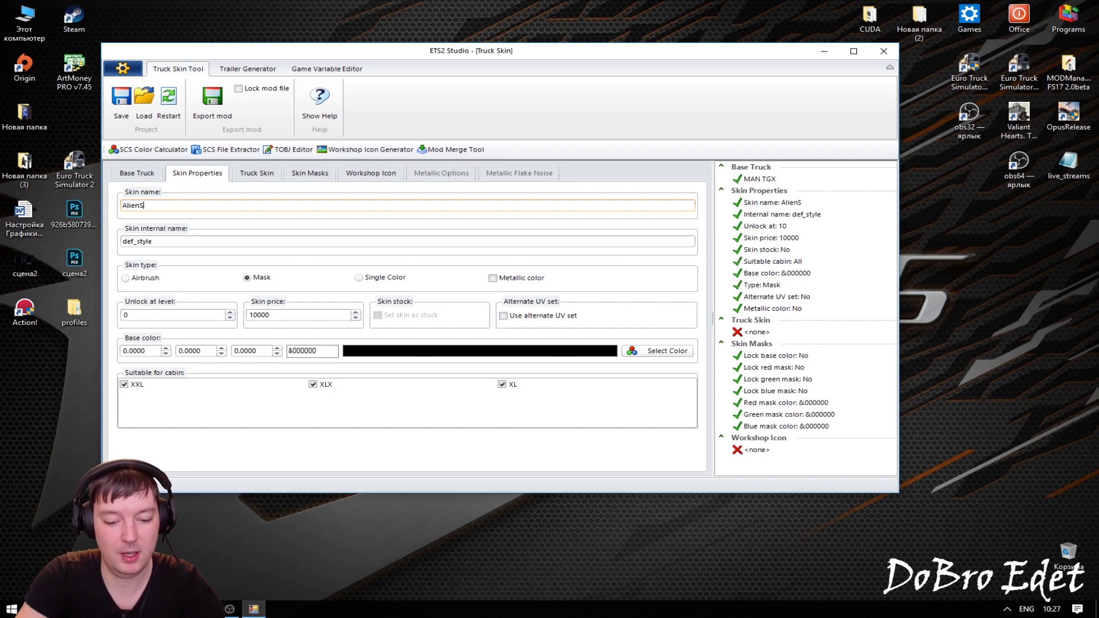
text(kin)
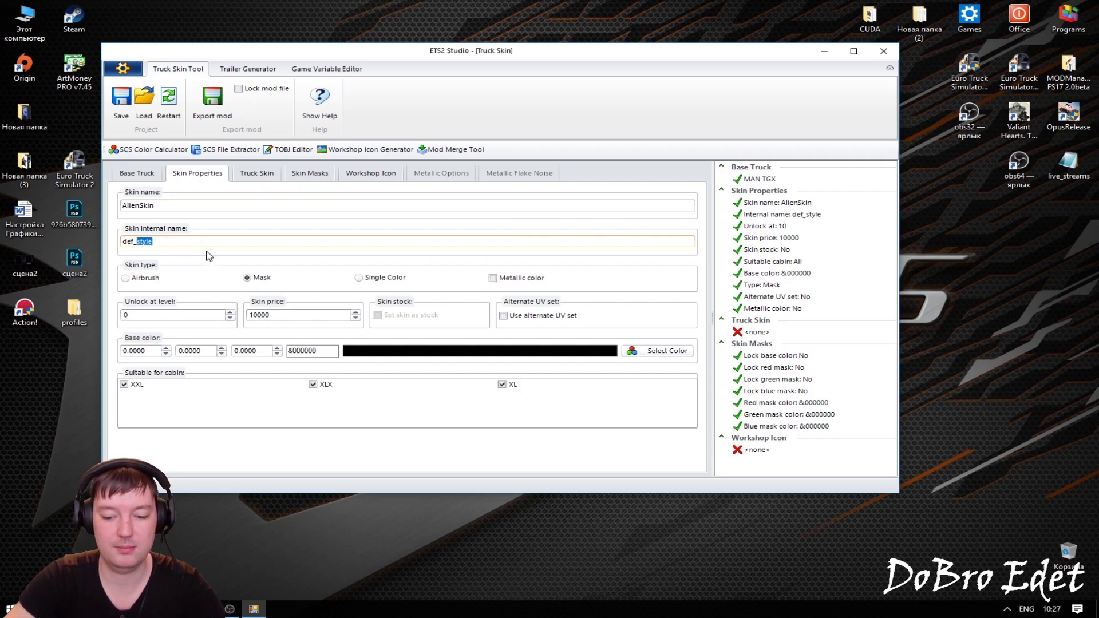
key(BackSpace)
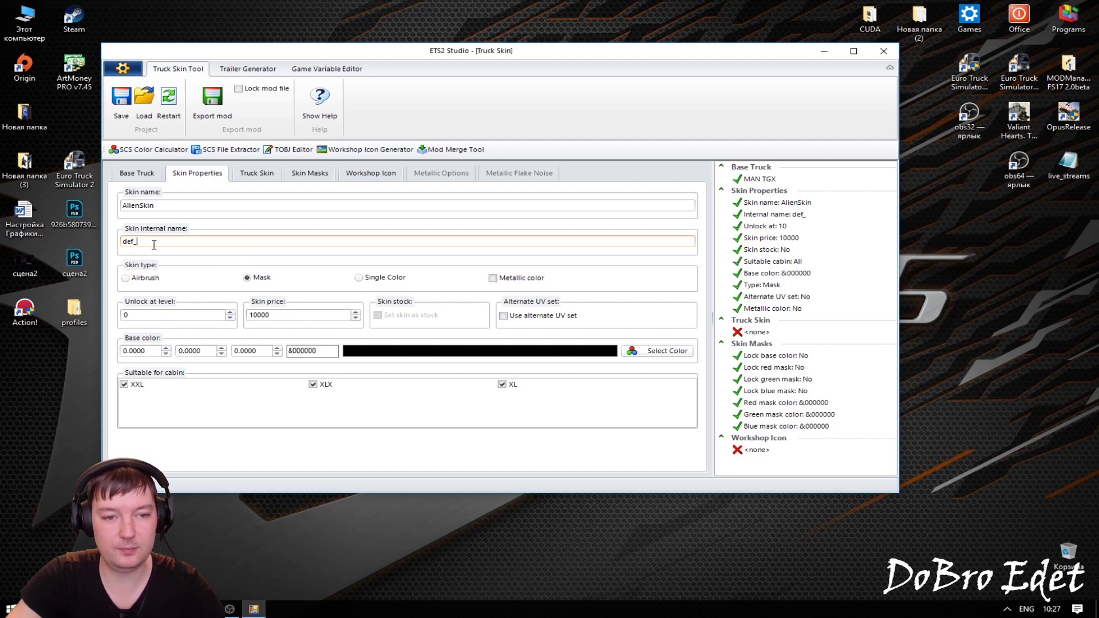
text(alien)
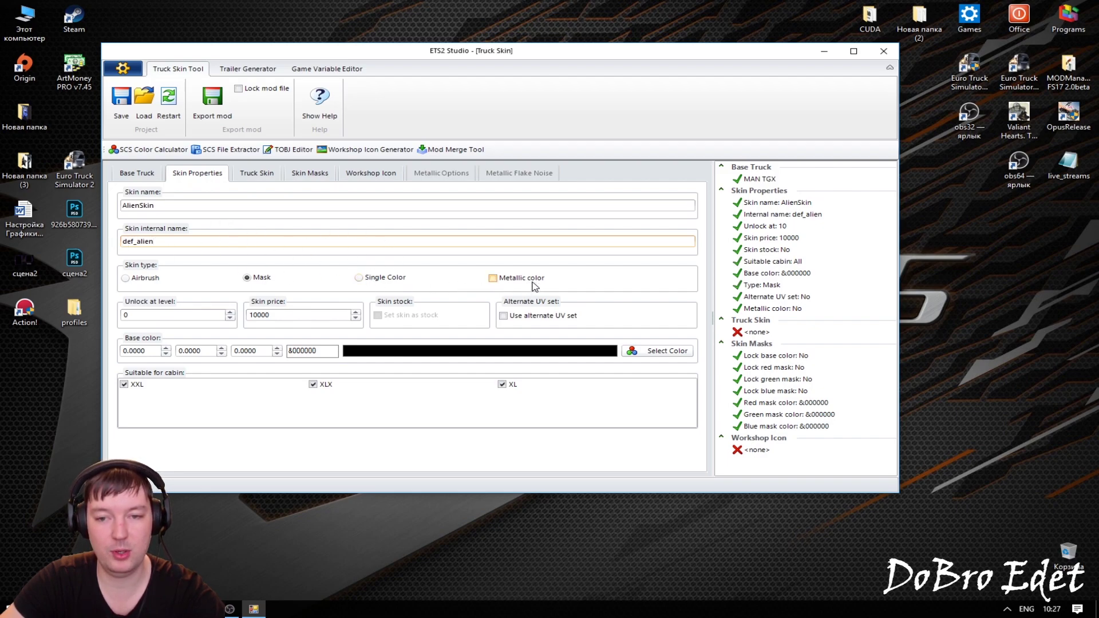
- Make it an Airbrush skin with unlock level 0, price 1, not a stock skin
click(197, 284)
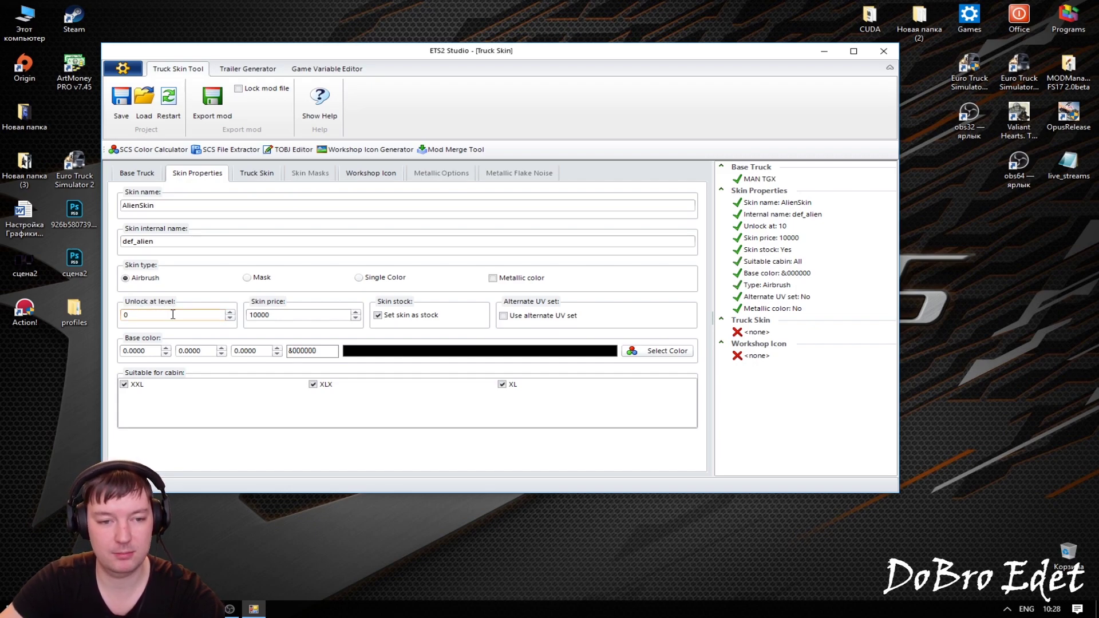
text(10)
click(119, 316)
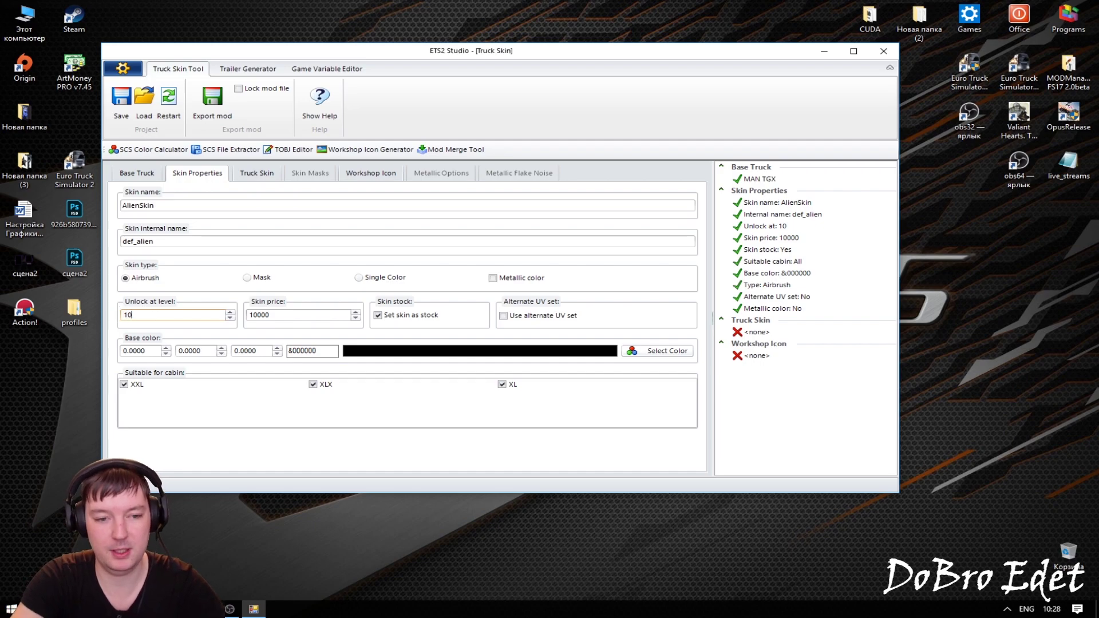
key(Delete)
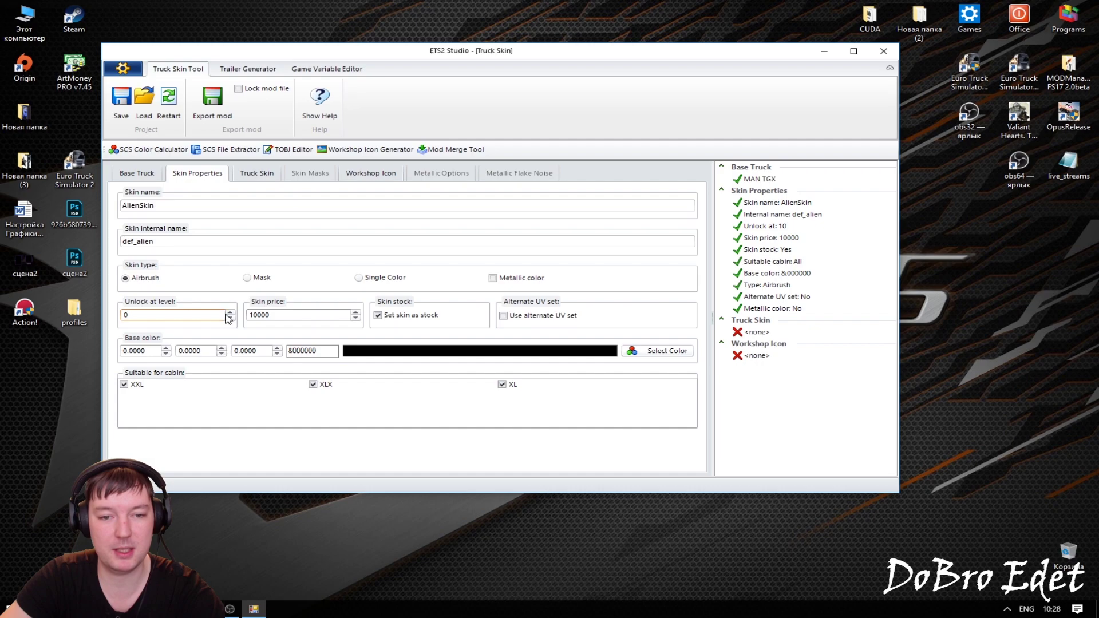
double_click(284, 314)
text(1)
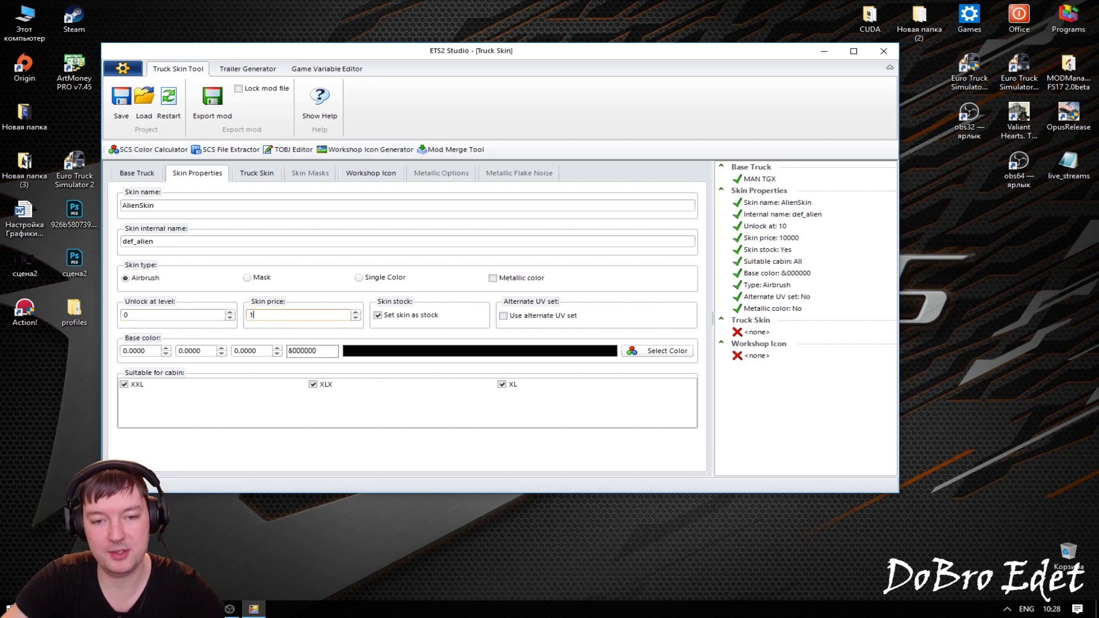
key(Tab)
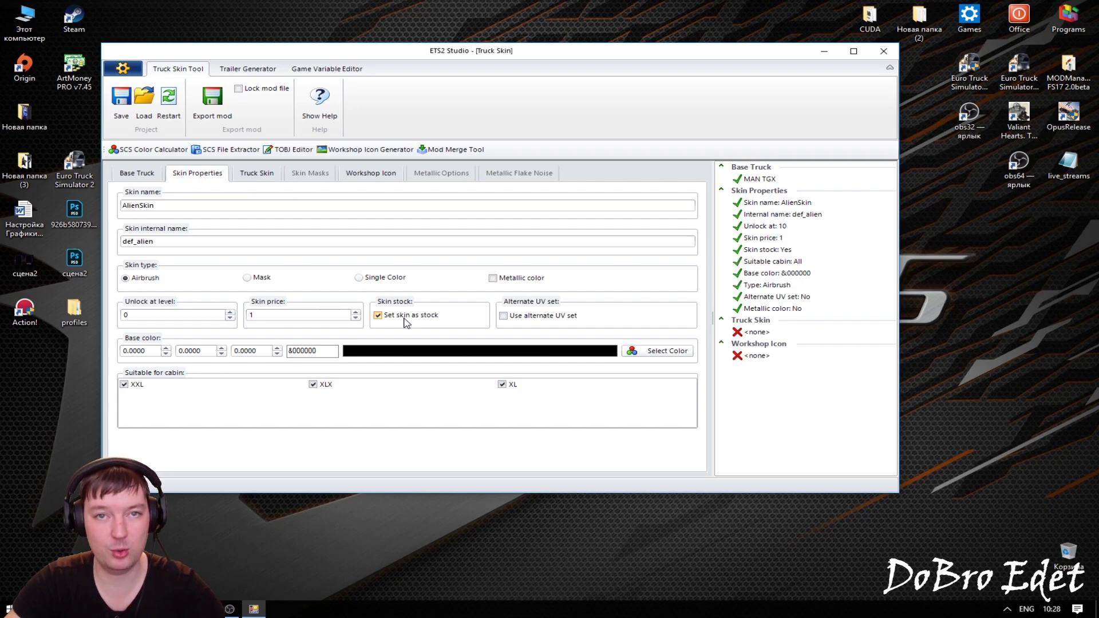
click(379, 316)
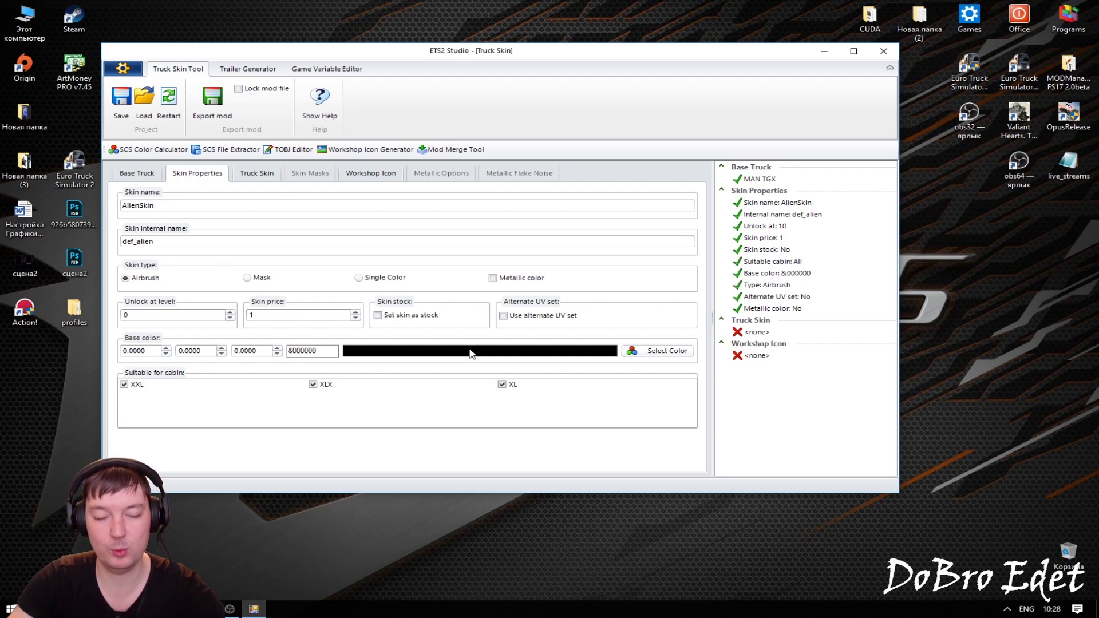
click(825, 51)
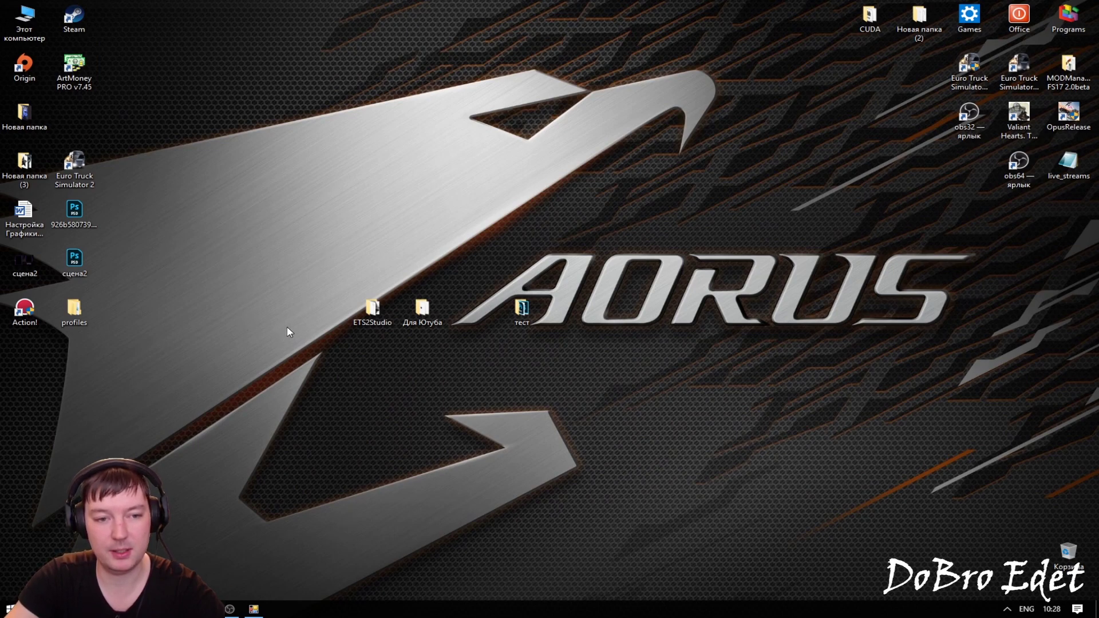
double_click(517, 316)
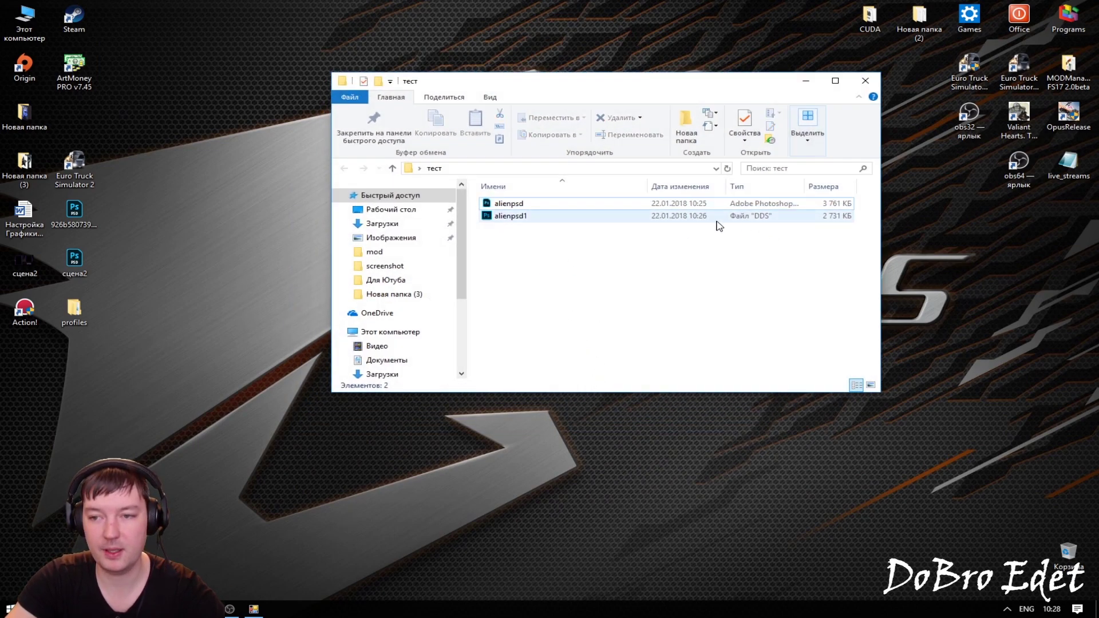
double_click(518, 205)
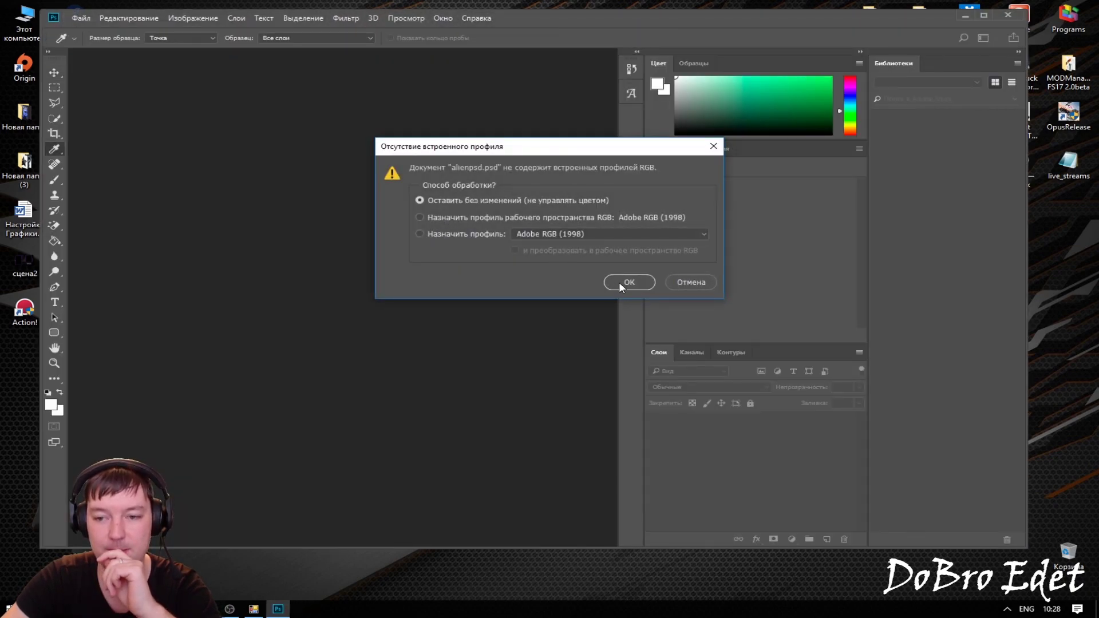
click(612, 281)
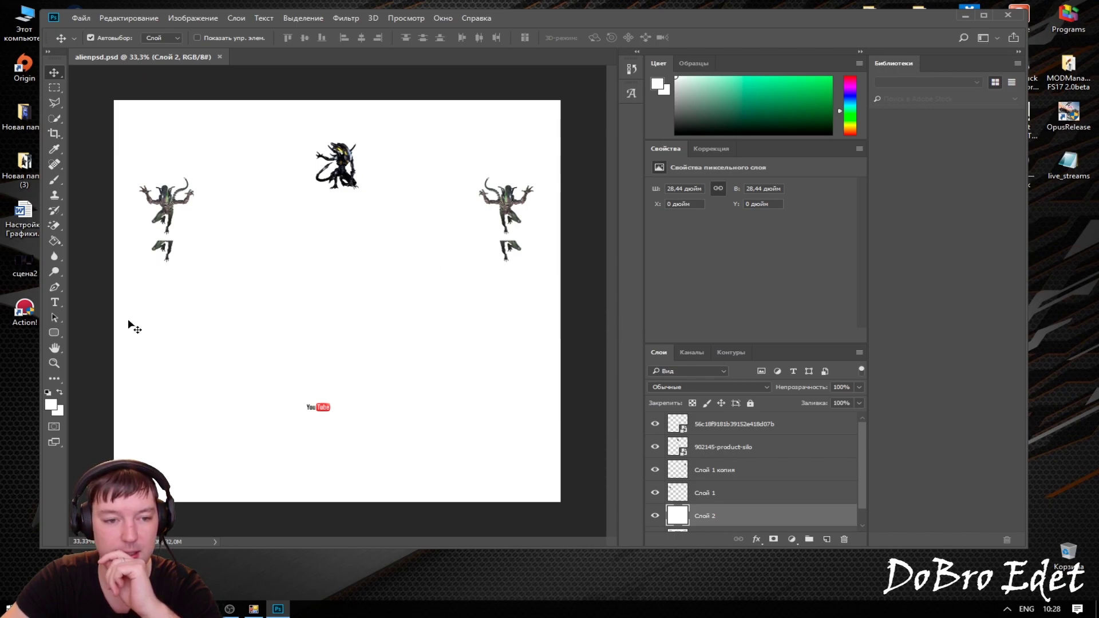
click(52, 407)
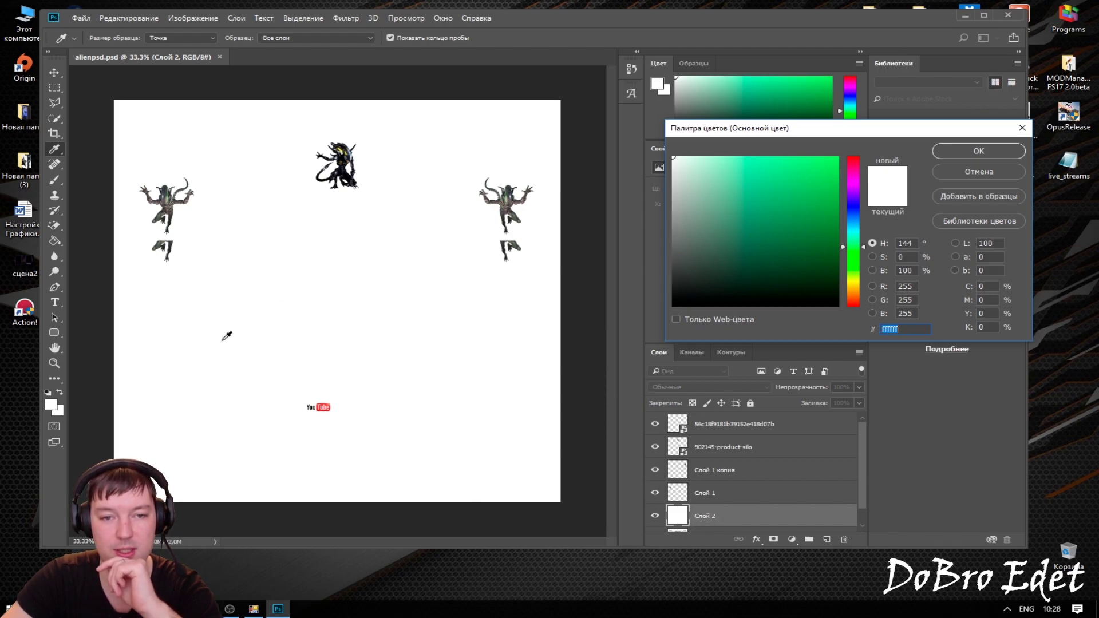
click(915, 330)
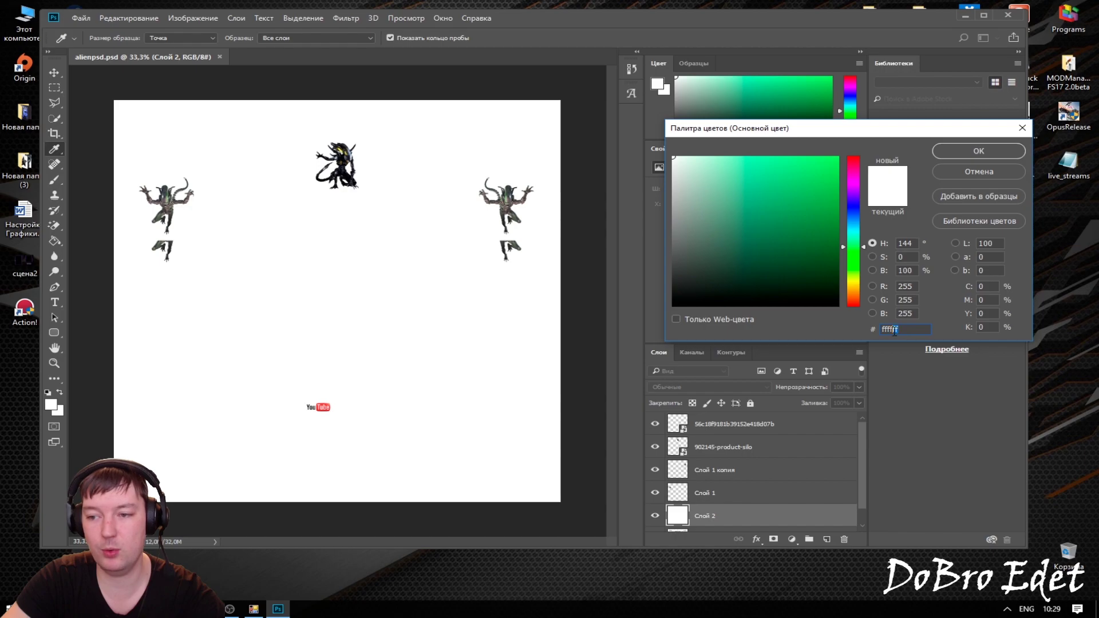
click(985, 177)
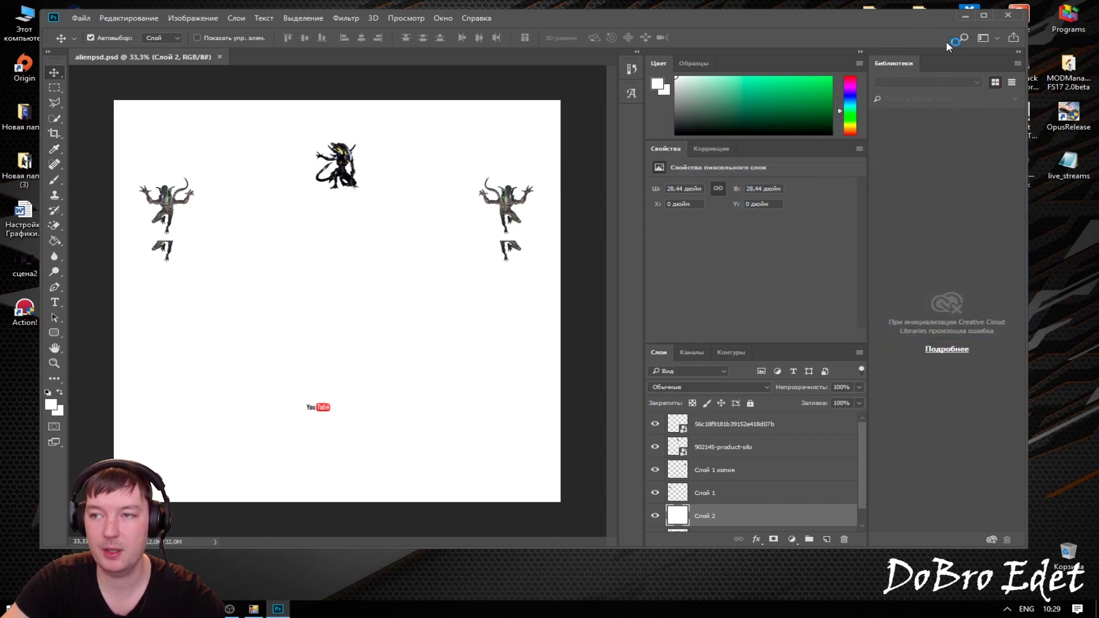
click(1009, 16)
click(545, 251)
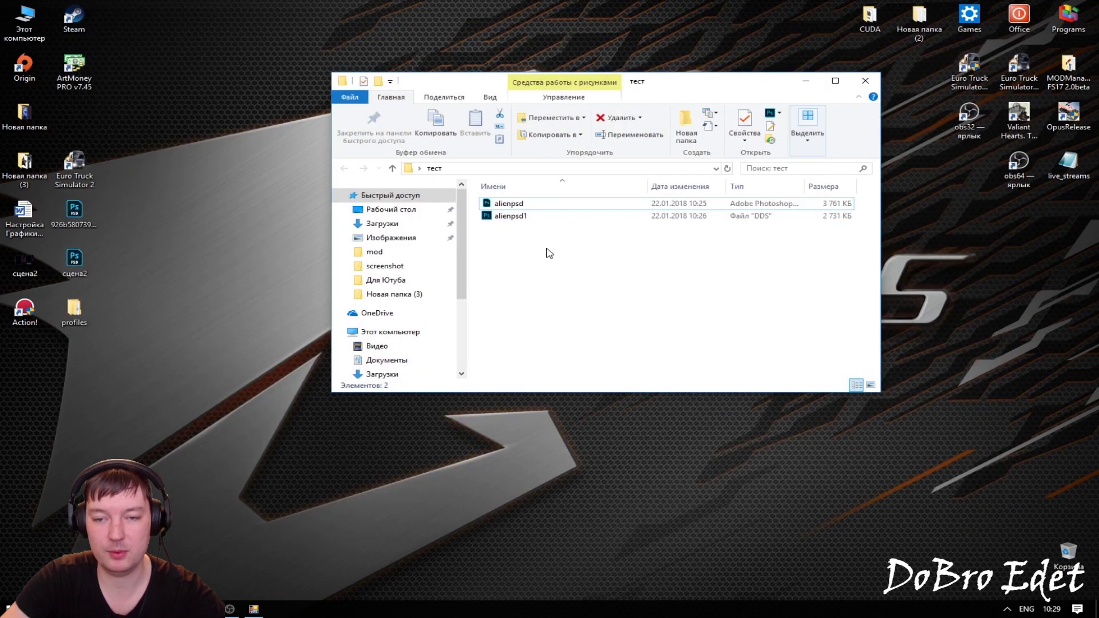
click(865, 78)
- Set the skin base colour to white, FFFFFF, in the RGB colour picker
click(254, 609)
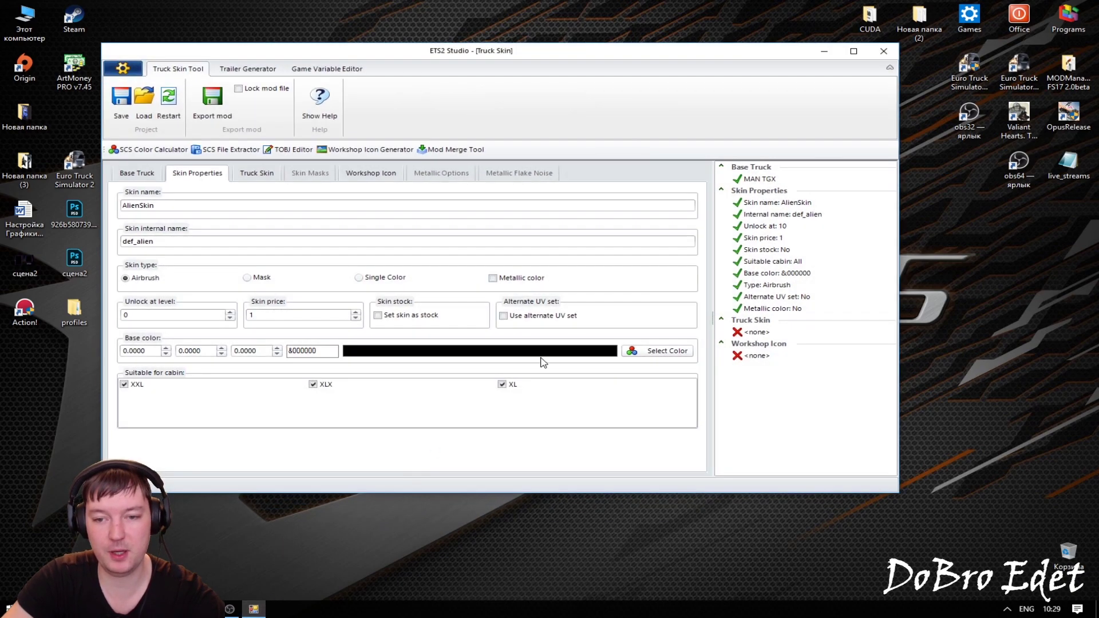
click(665, 355)
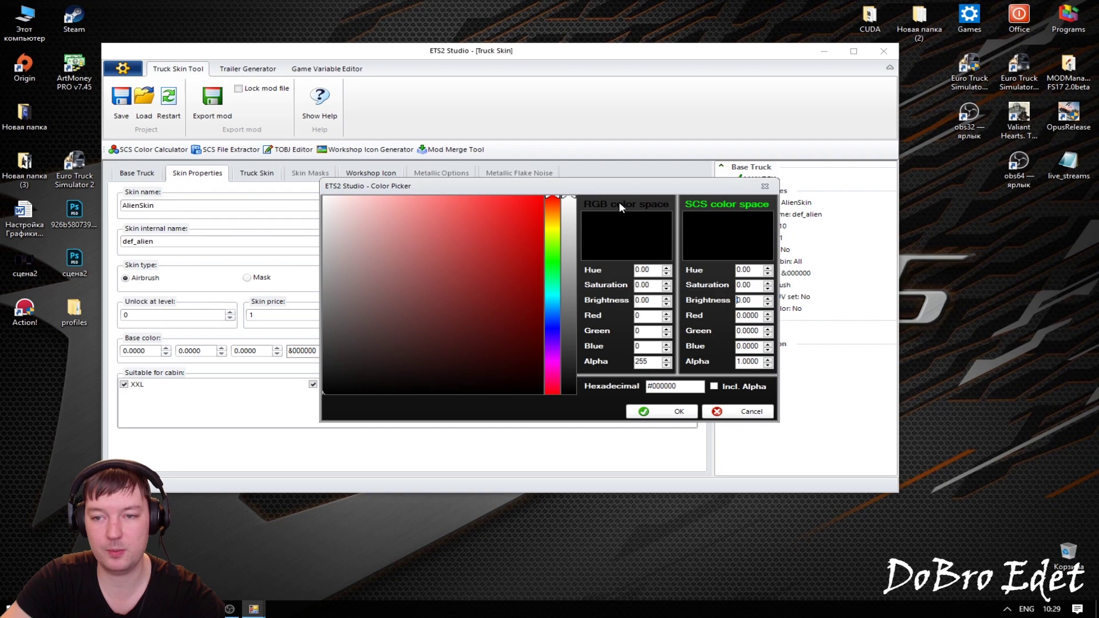
click(627, 229)
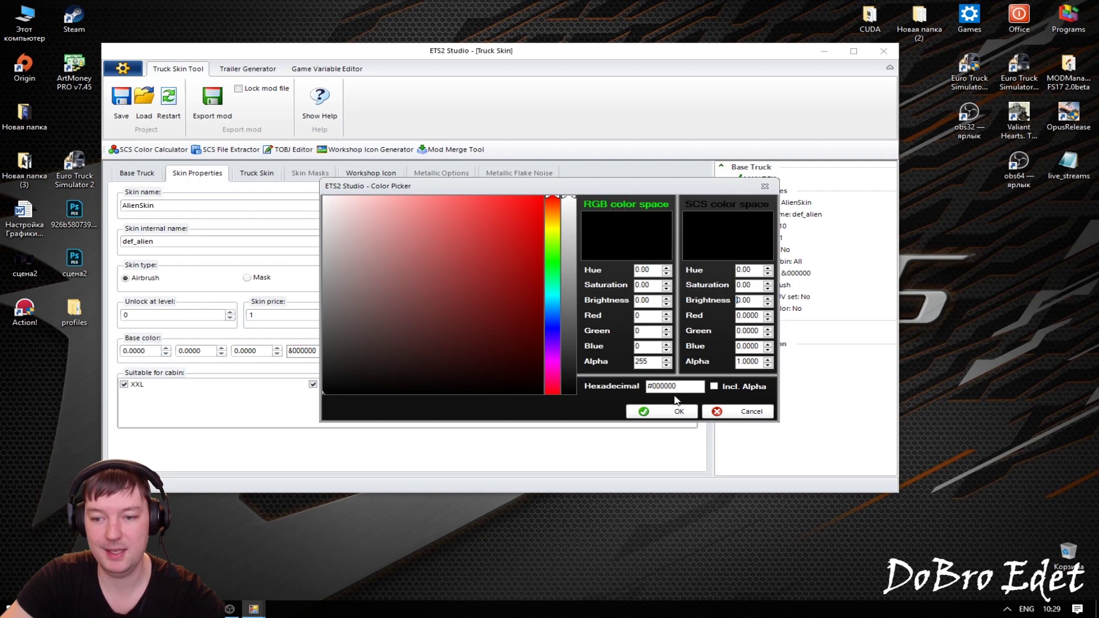
drag(680, 387, 656, 387)
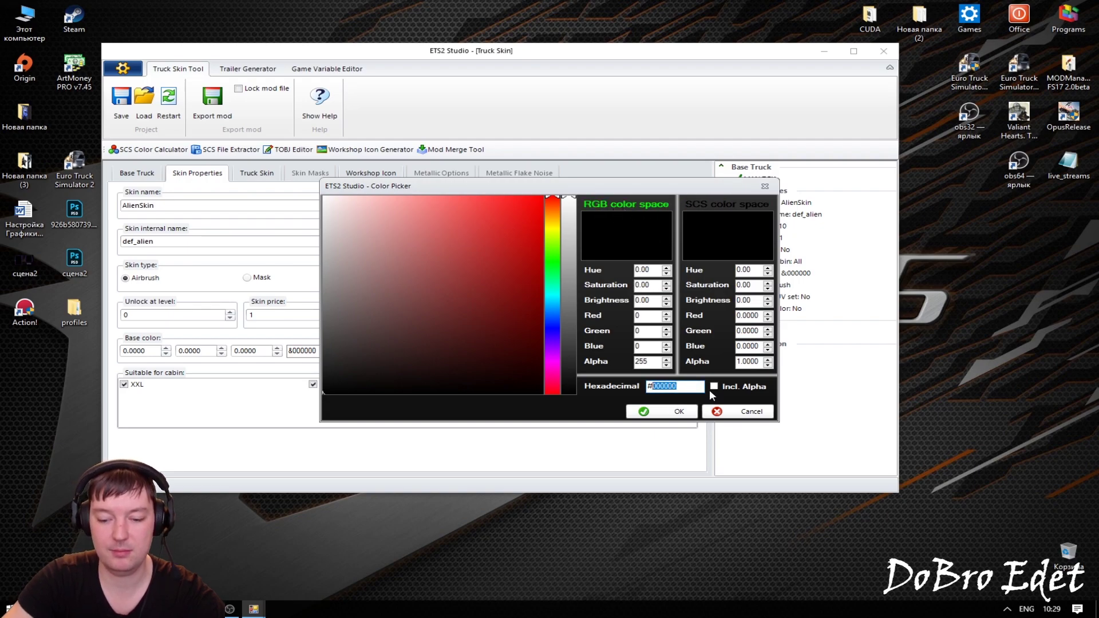
key(BackSpace)
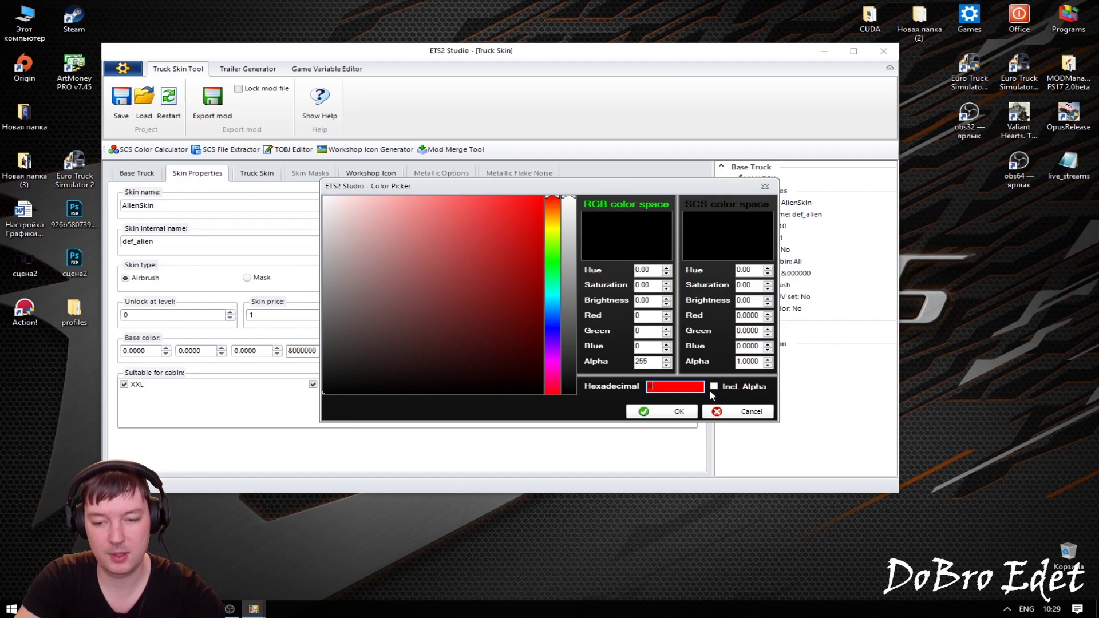
text(f)
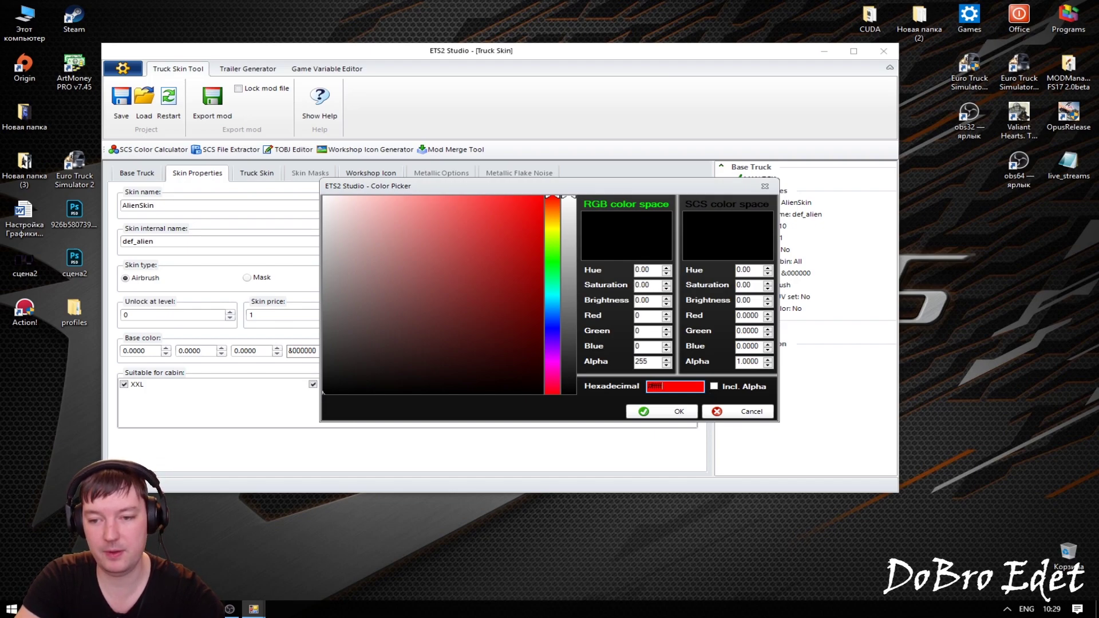
text(fff)
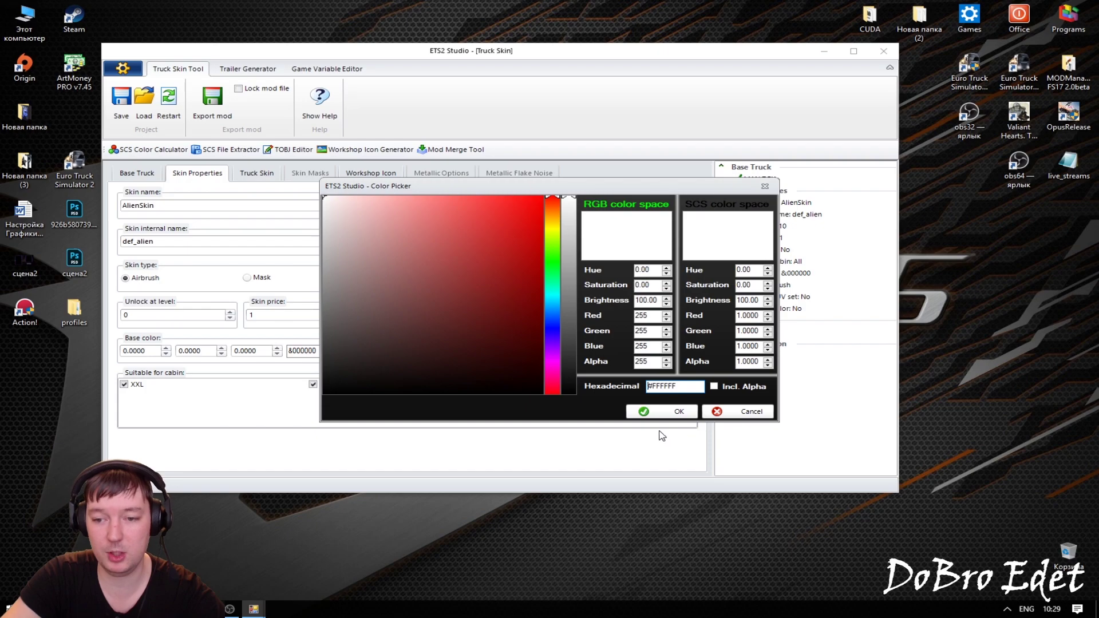
click(677, 411)
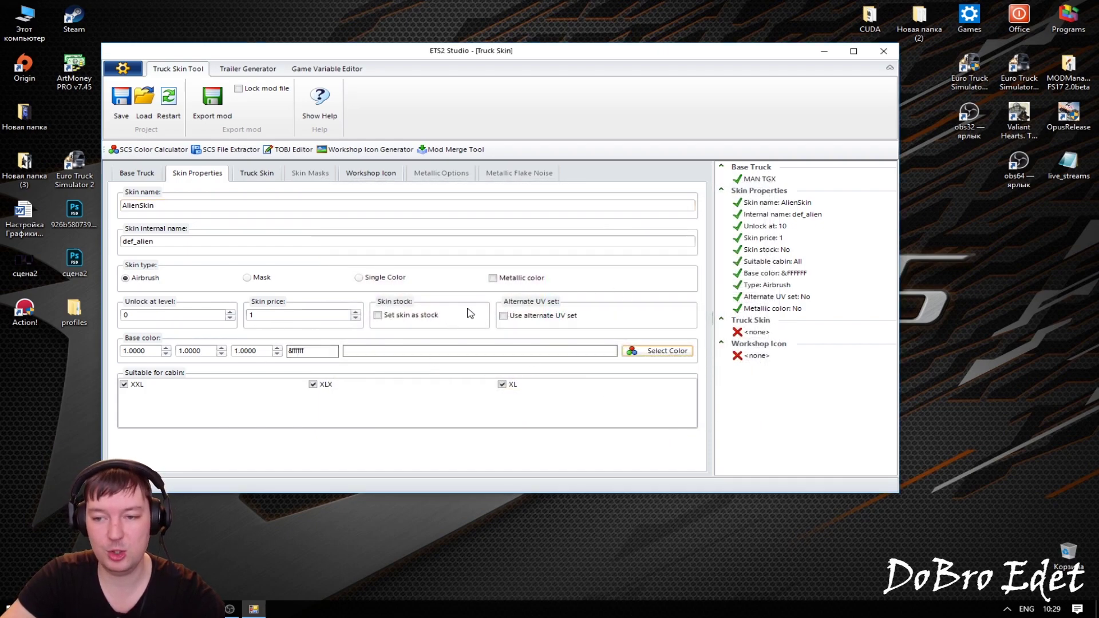
- Load alienpsd1.dds from Desktop > тест as the truck skin image and close the stray archive extractor
click(258, 174)
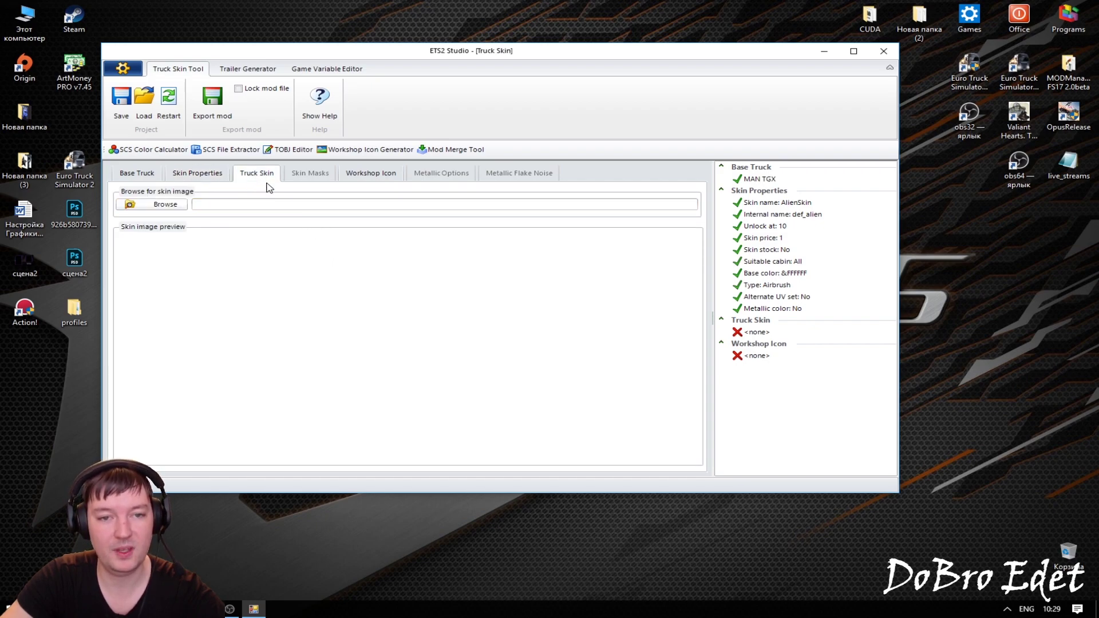
click(174, 207)
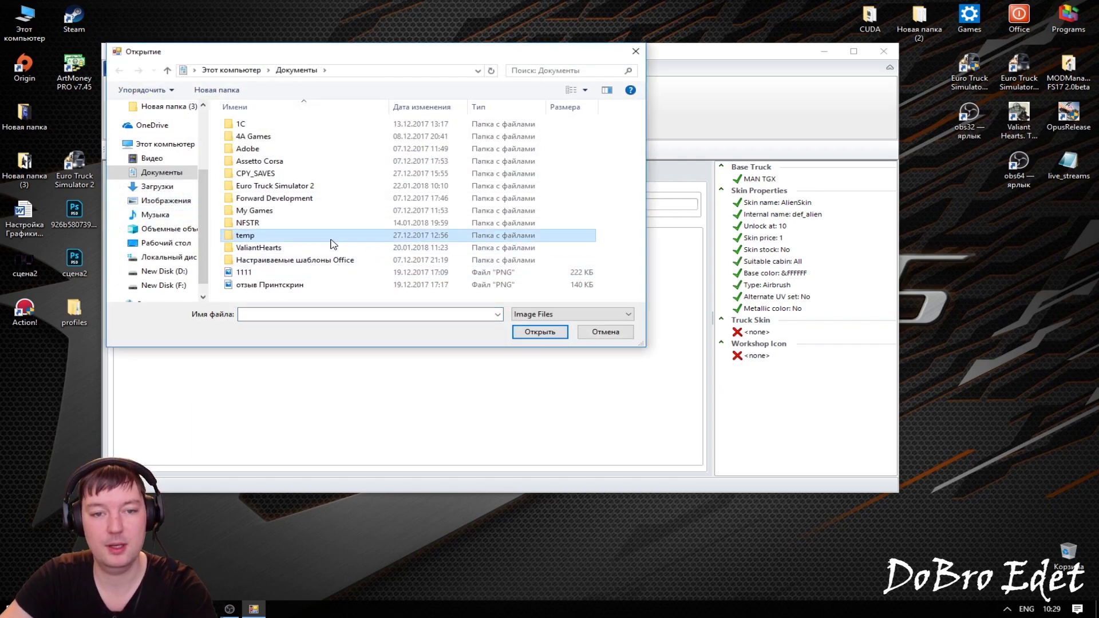
key(BackSpace)
key(BackSpace)
scroll(360, 264, down, 1)
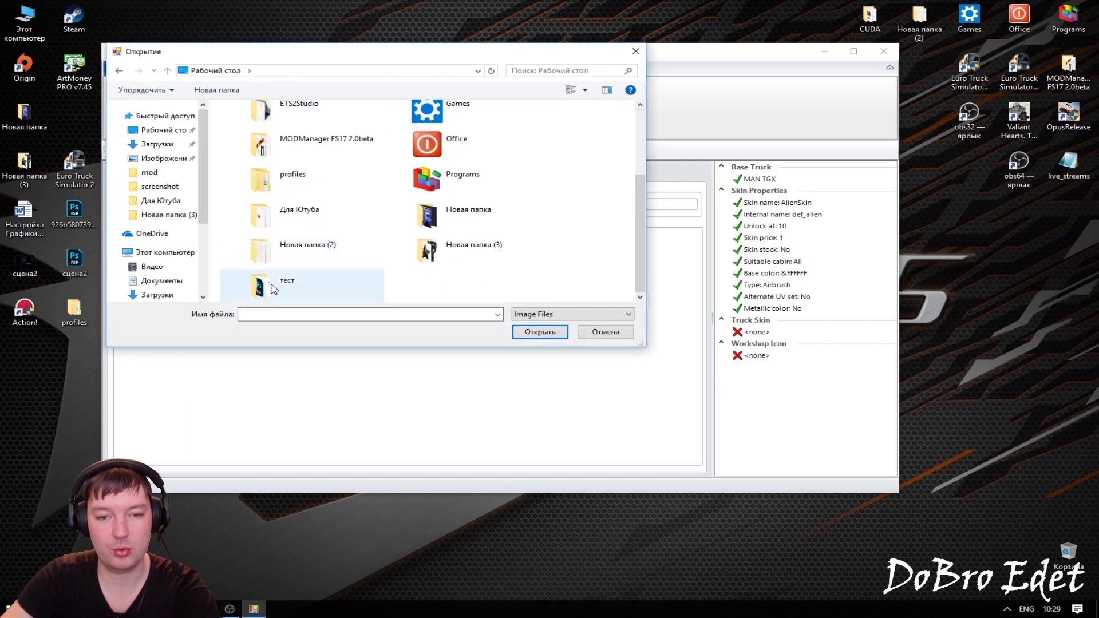
double_click(275, 288)
key(Down)
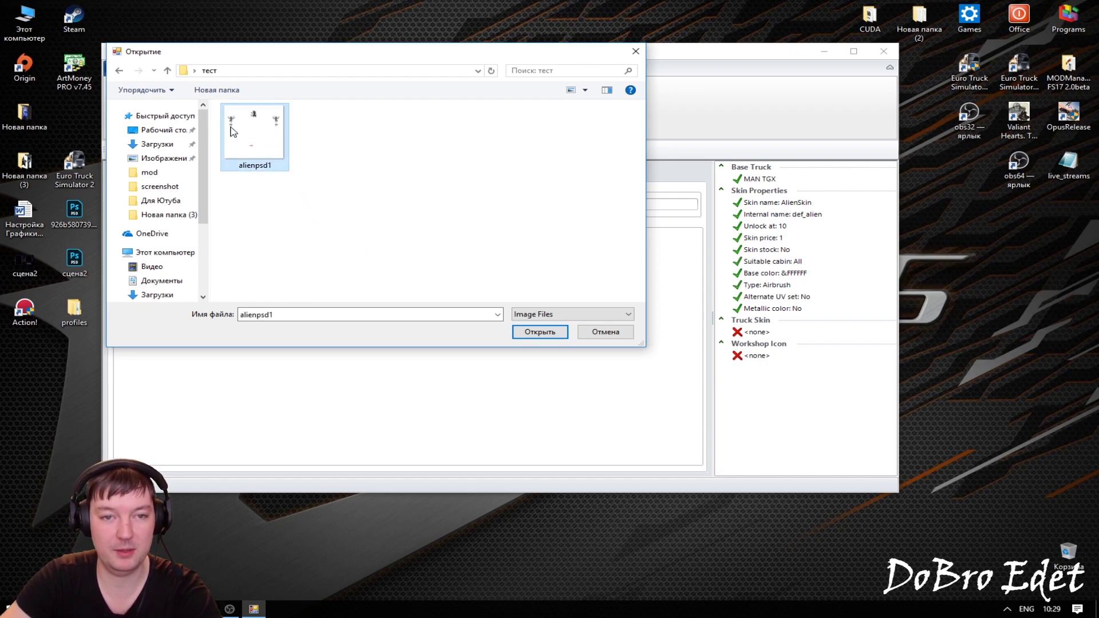
double_click(261, 149)
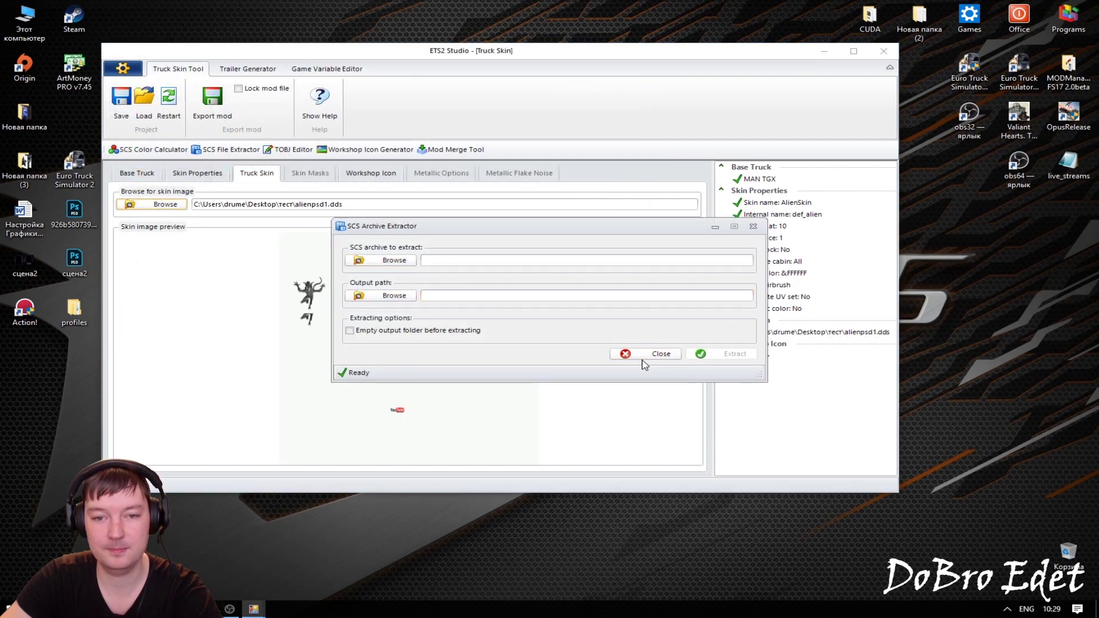
click(661, 354)
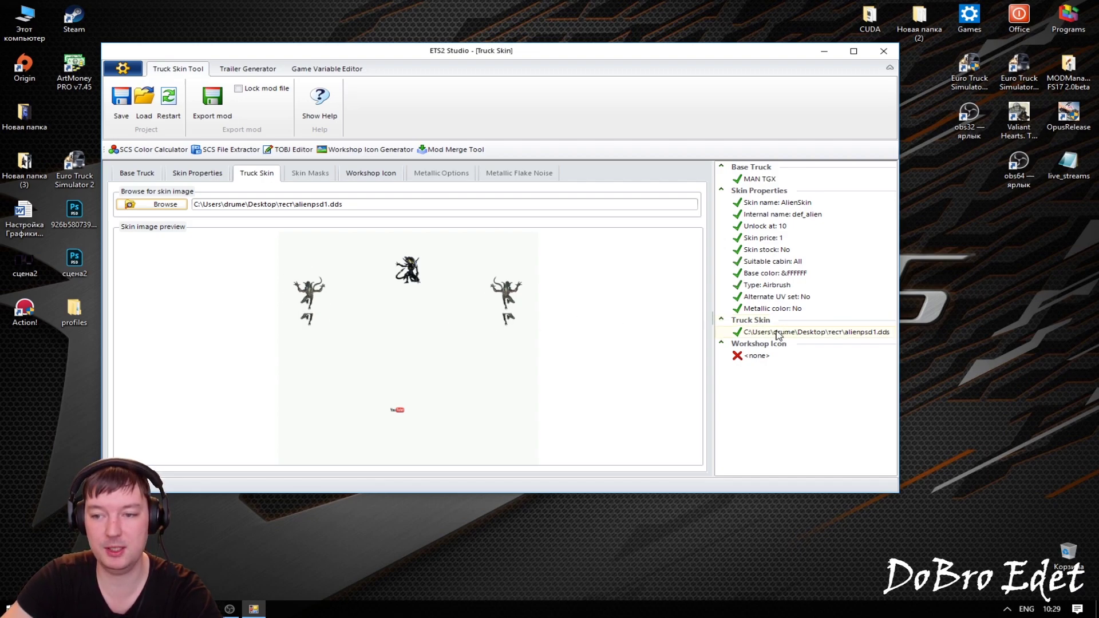
- Use the default paint-job image, default_paintjob.dds, as the workshop icon
click(372, 176)
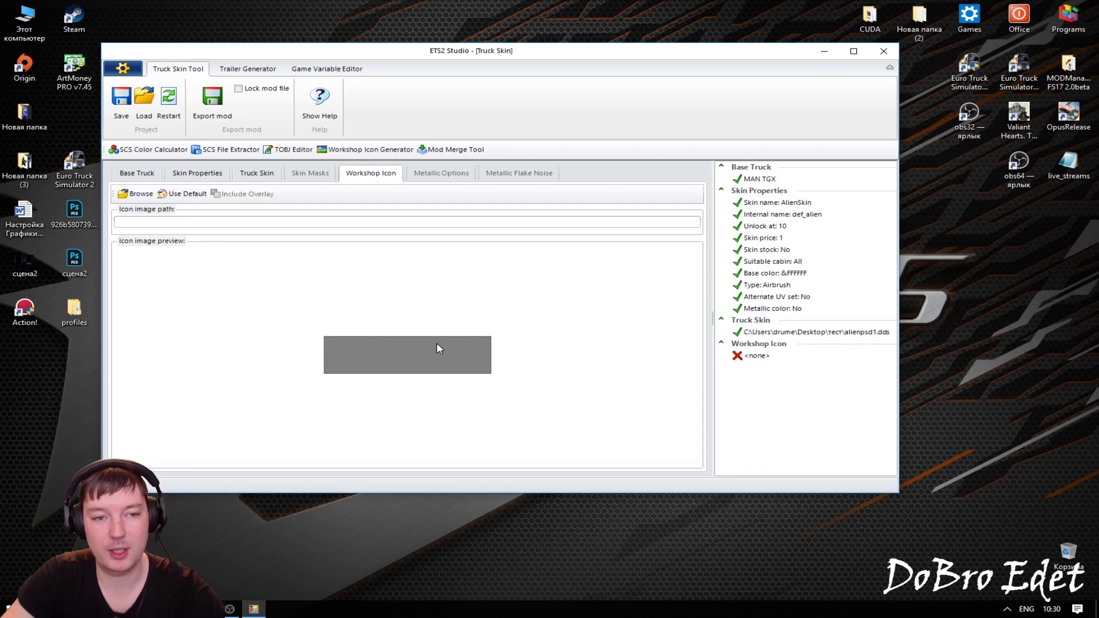
click(182, 193)
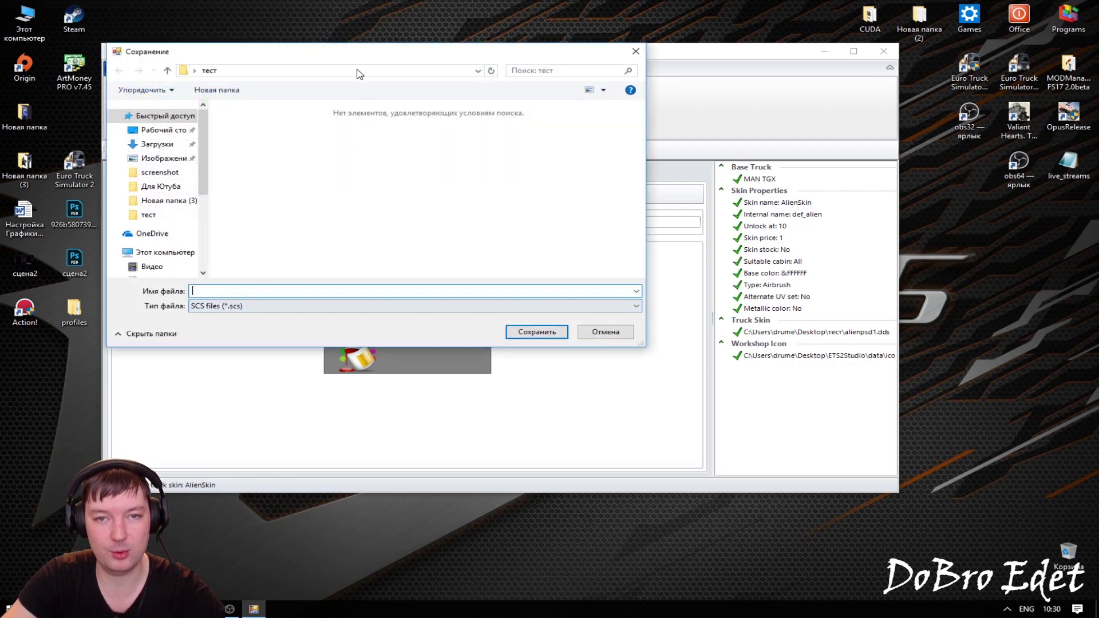
- Save the exported mod under the file name AlienSkinMod.scs in тест
drag(363, 56, 493, 64)
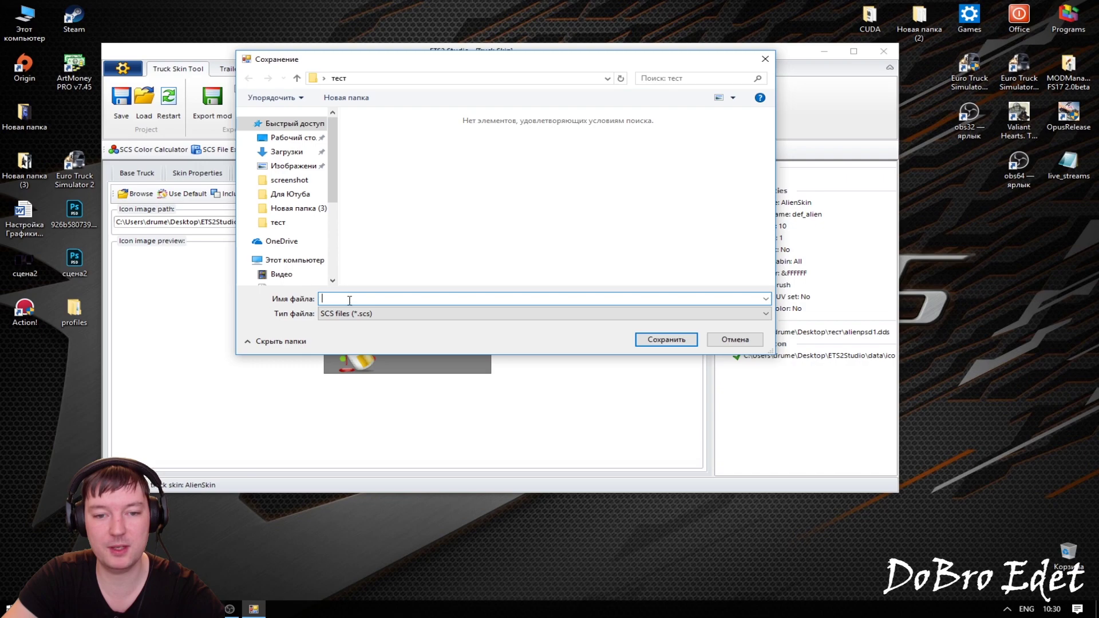
text(Ali)
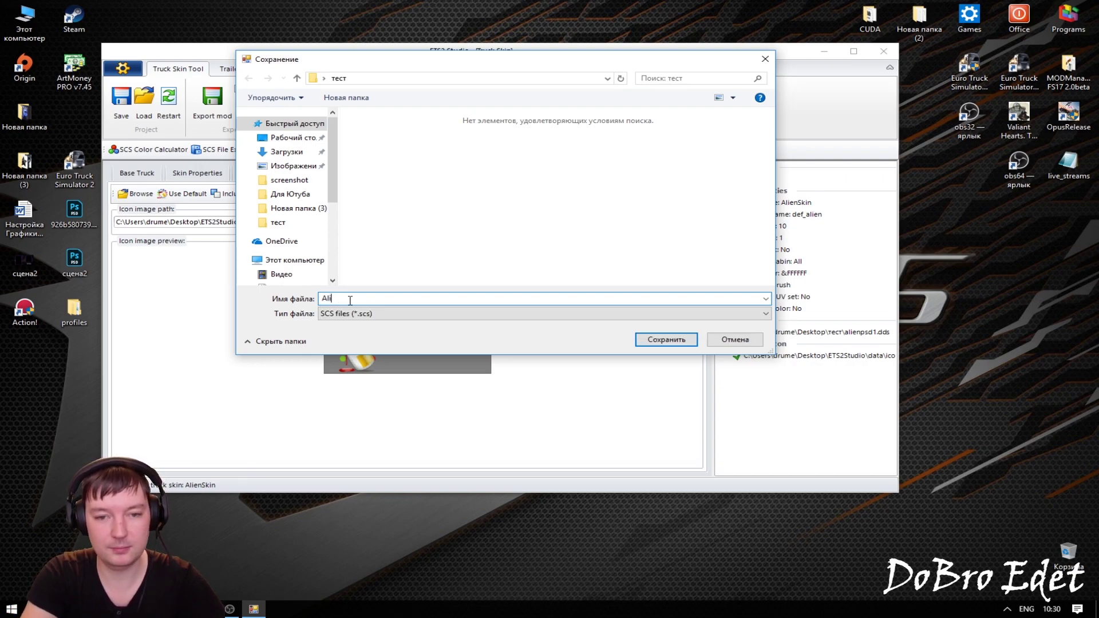
key(BackSpace)
key(BackSpace)
text(SK)
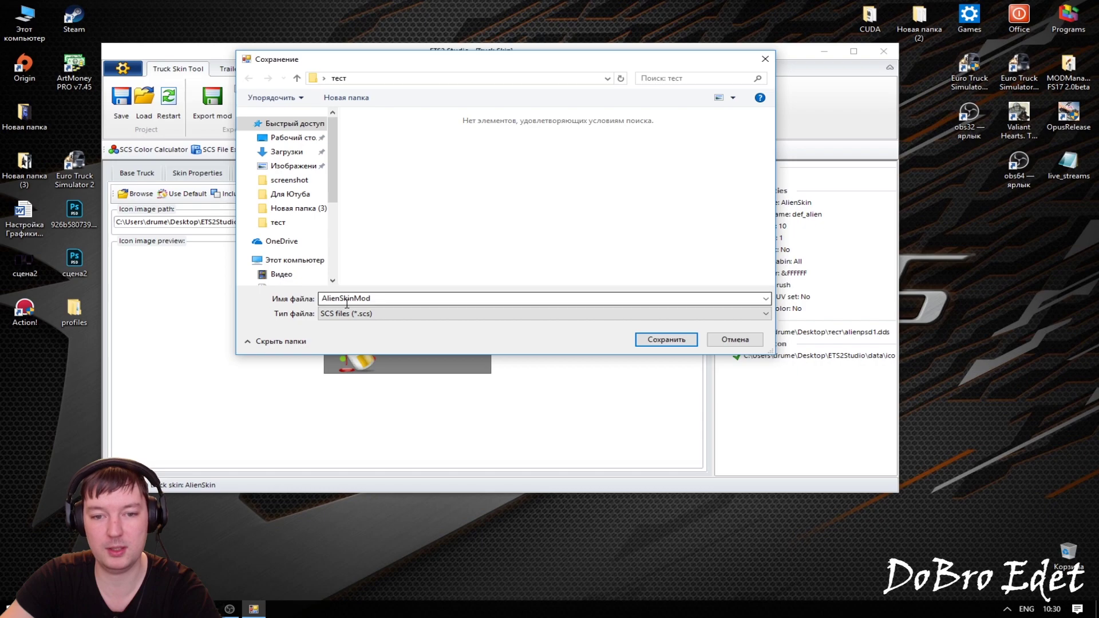
click(676, 340)
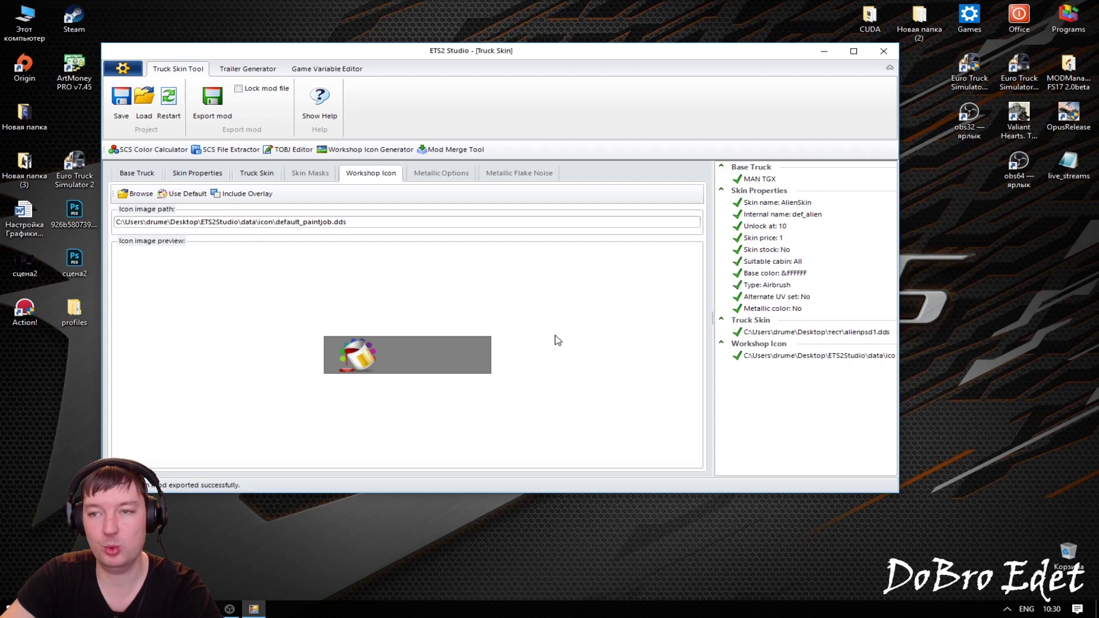
- Close ETS2 Studio and open AlienSkinMod.scs from тест in WinRAR
click(883, 50)
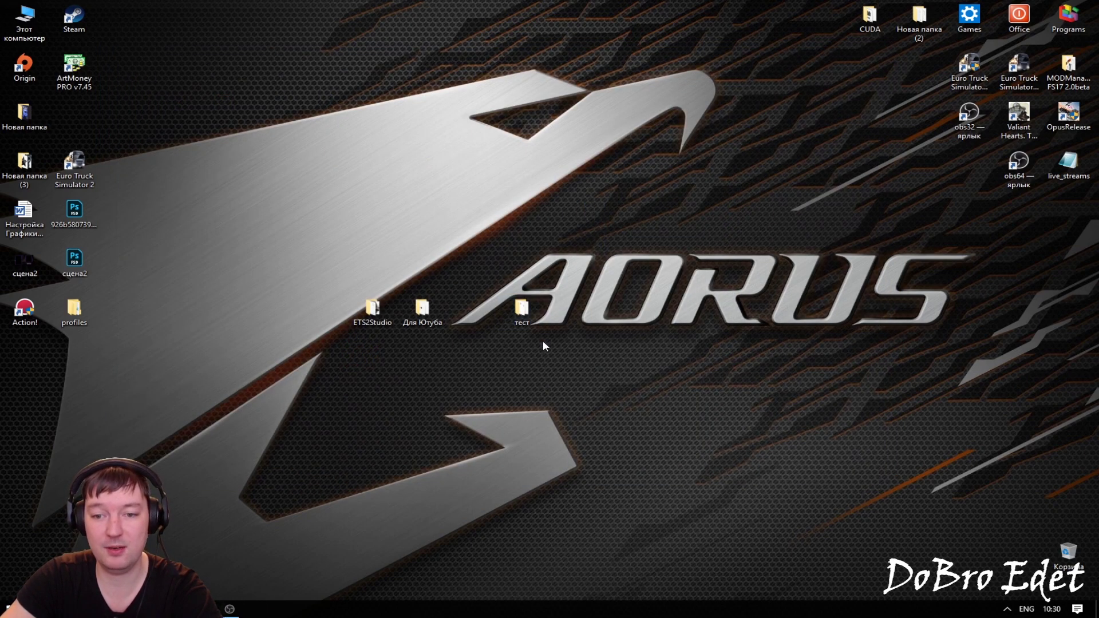
double_click(544, 312)
click(694, 235)
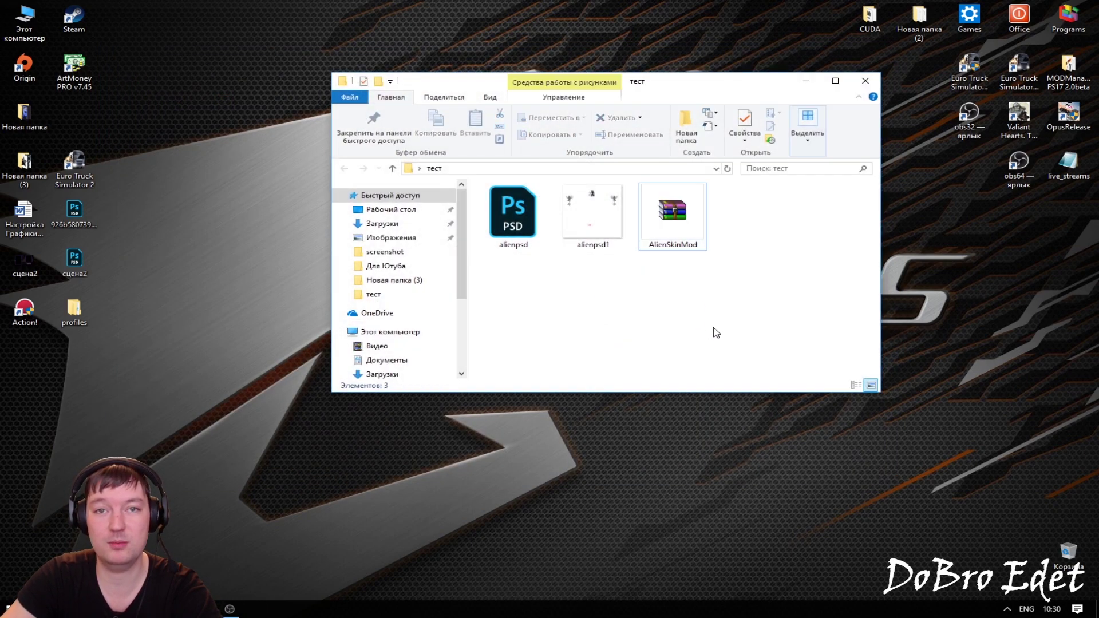
double_click(692, 235)
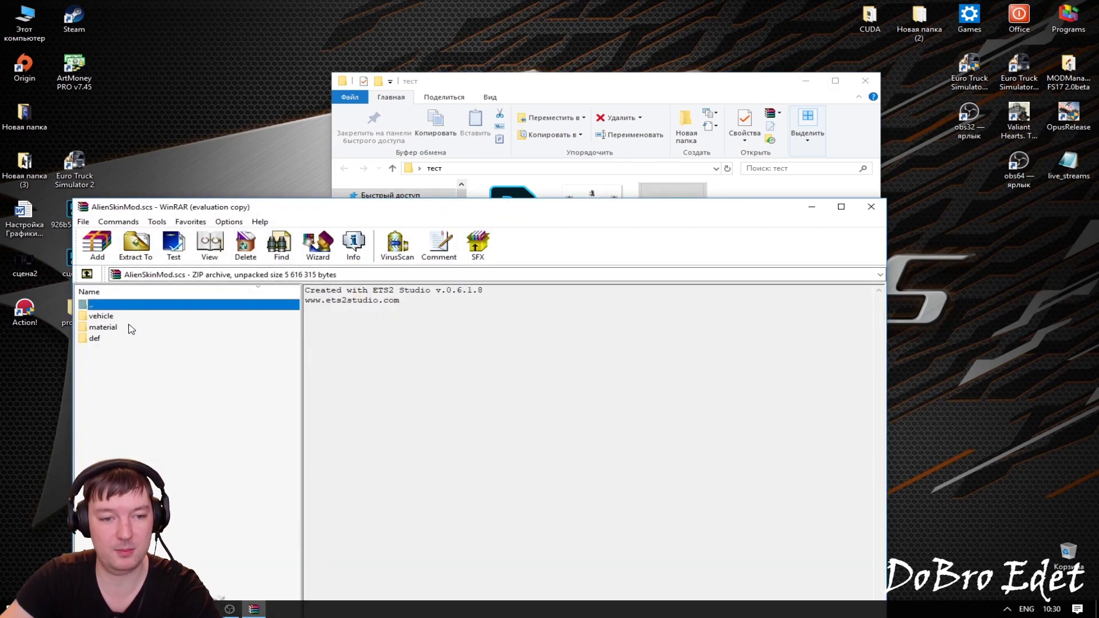
- Check the archive's vehicle, material and def folders, close WinRAR, and select the file
click(116, 317)
click(580, 394)
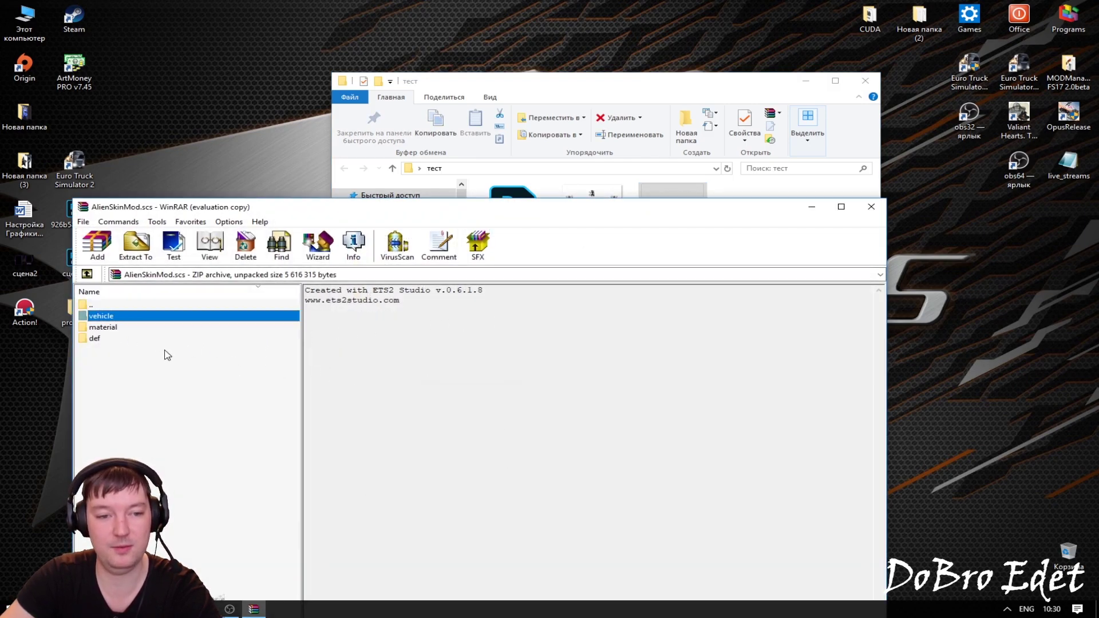
click(130, 327)
click(870, 207)
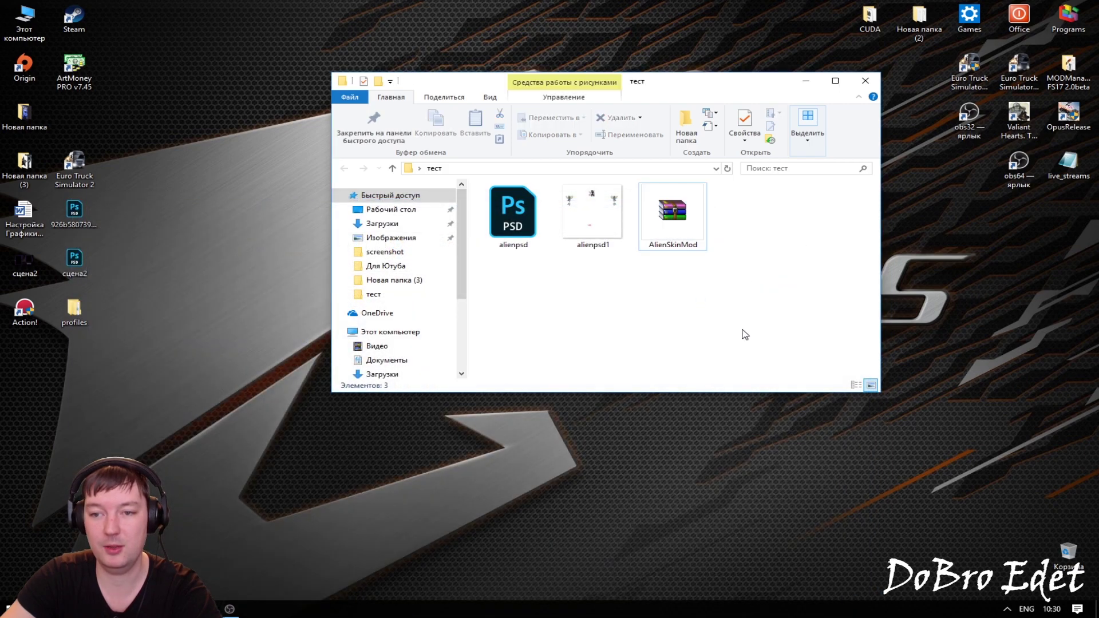
drag(748, 339, 641, 184)
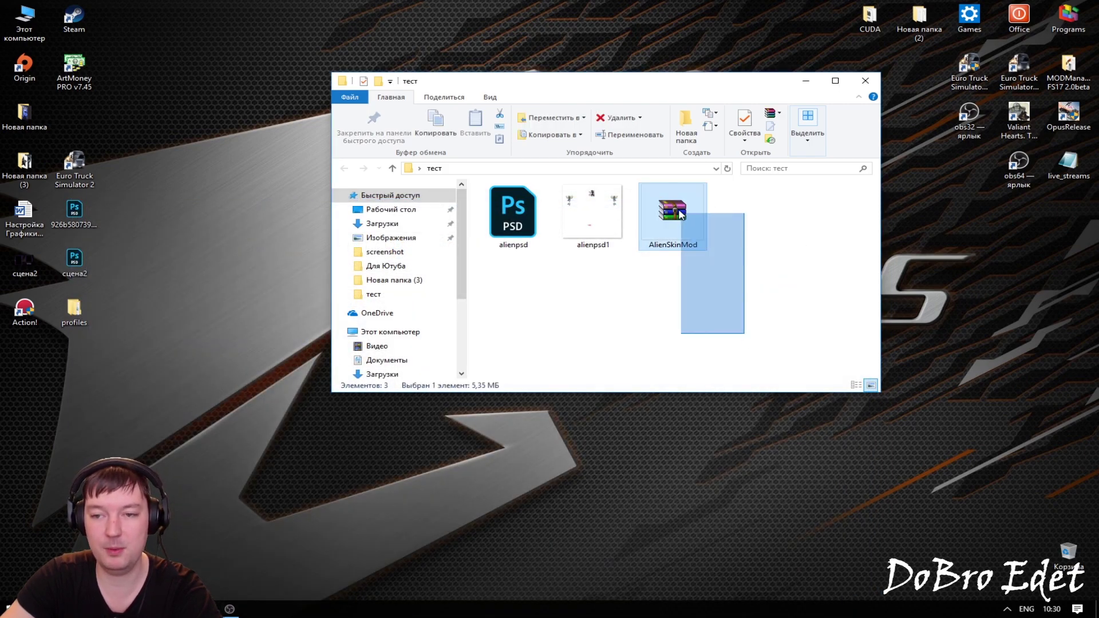
- Browse to the Euro Truck Simulator 2 mod folder under Документы
double_click(24, 23)
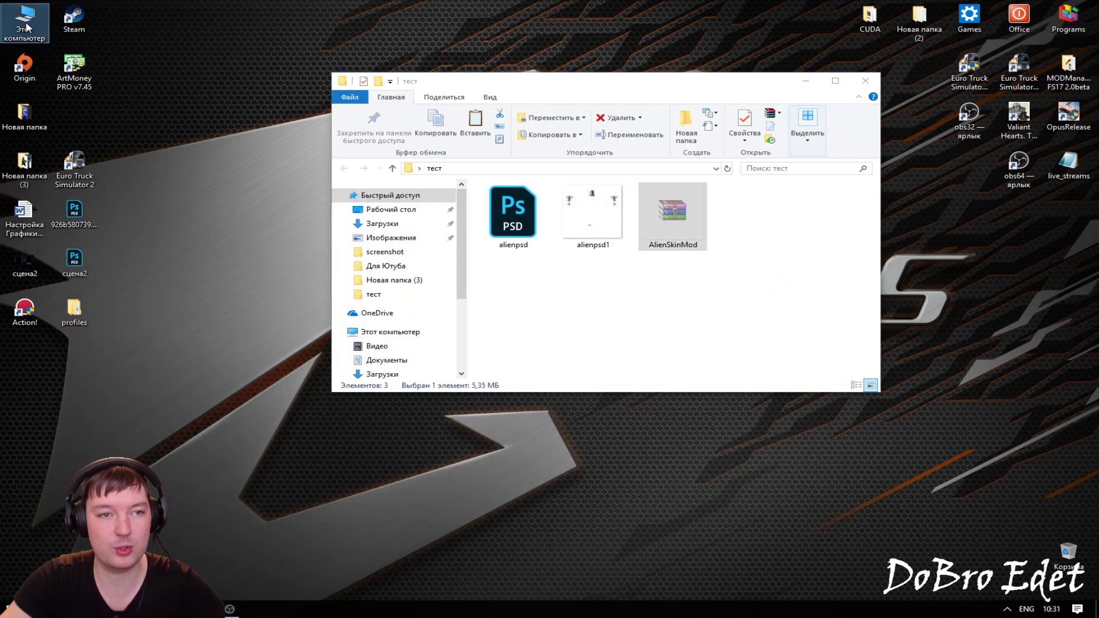
scroll(708, 338, down, 2)
scroll(724, 280, up, 2)
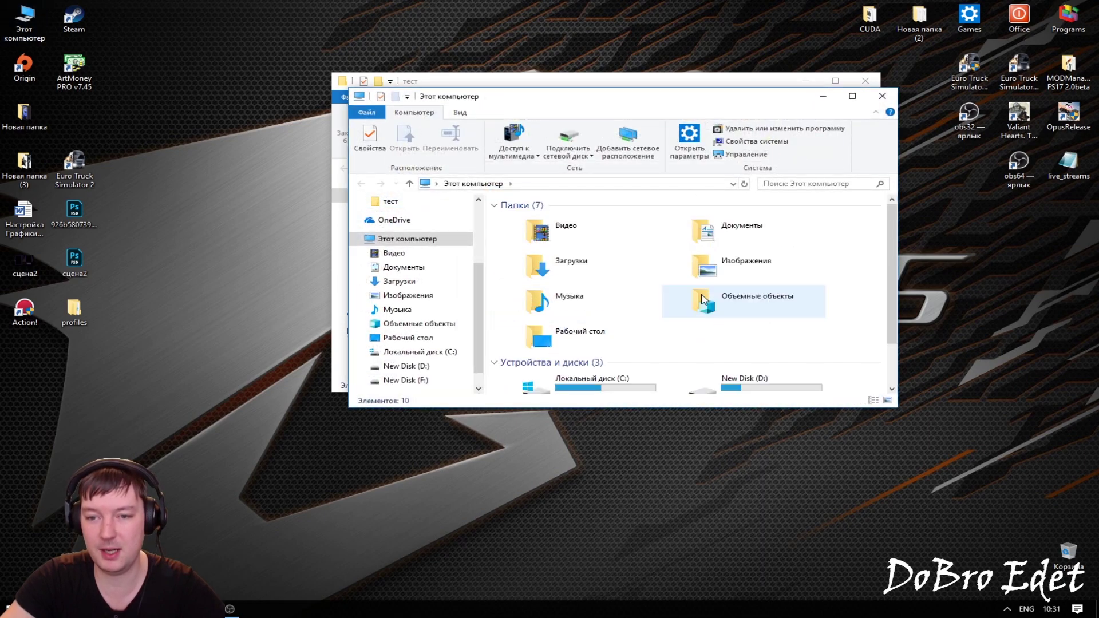
double_click(740, 230)
double_click(559, 281)
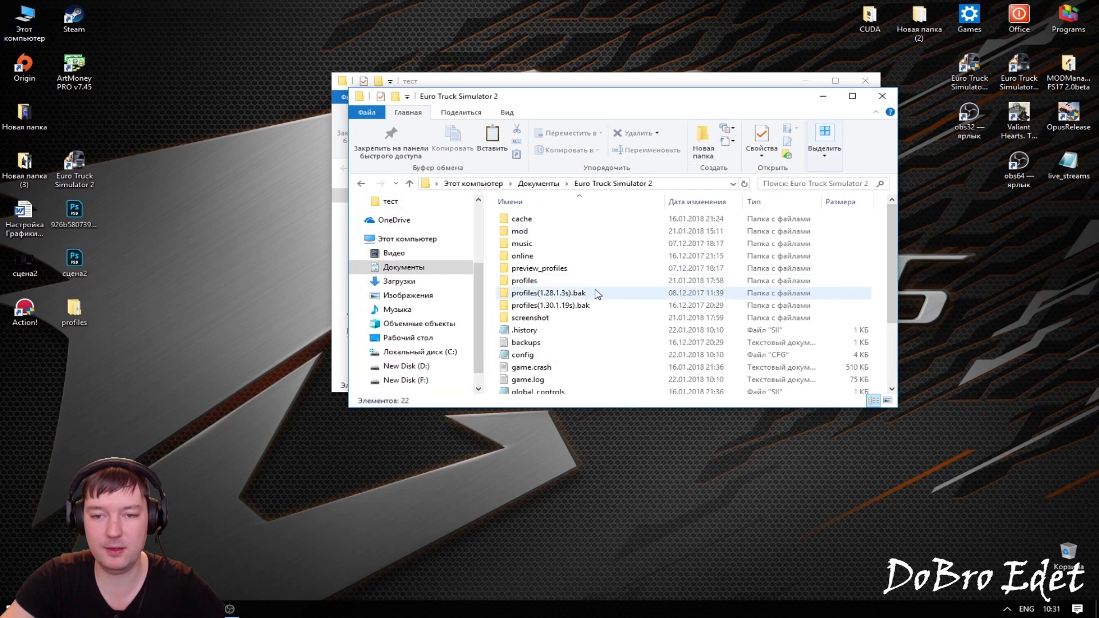
double_click(549, 231)
- Replace the old alienstar1 mod with the pasted AlienSkinMod and close the window
click(567, 294)
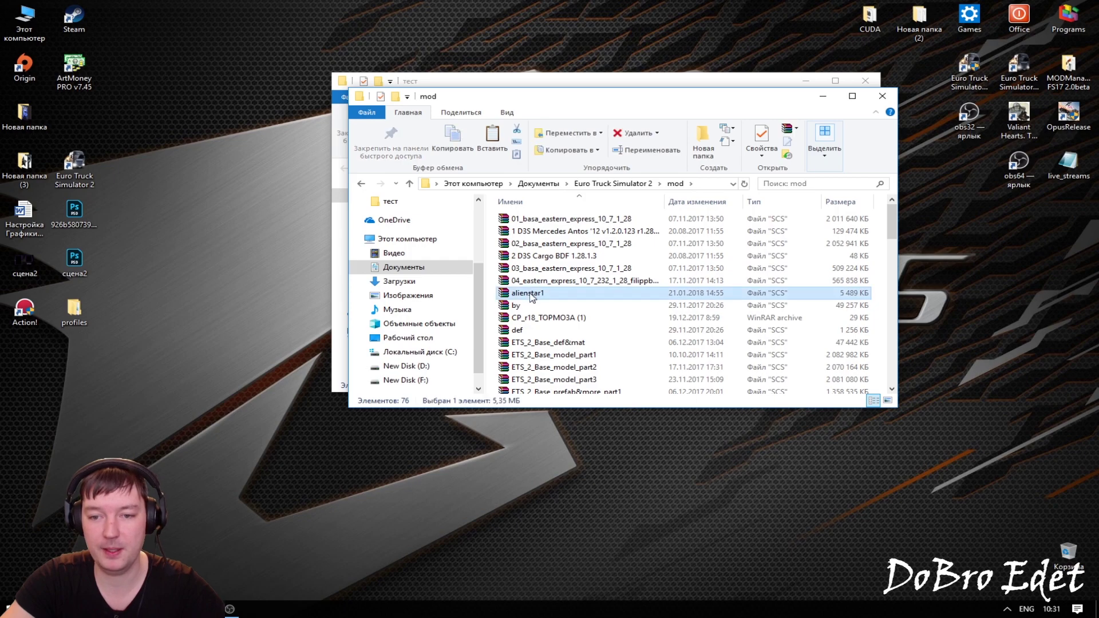
key(Delete)
scroll(526, 330, down, 4)
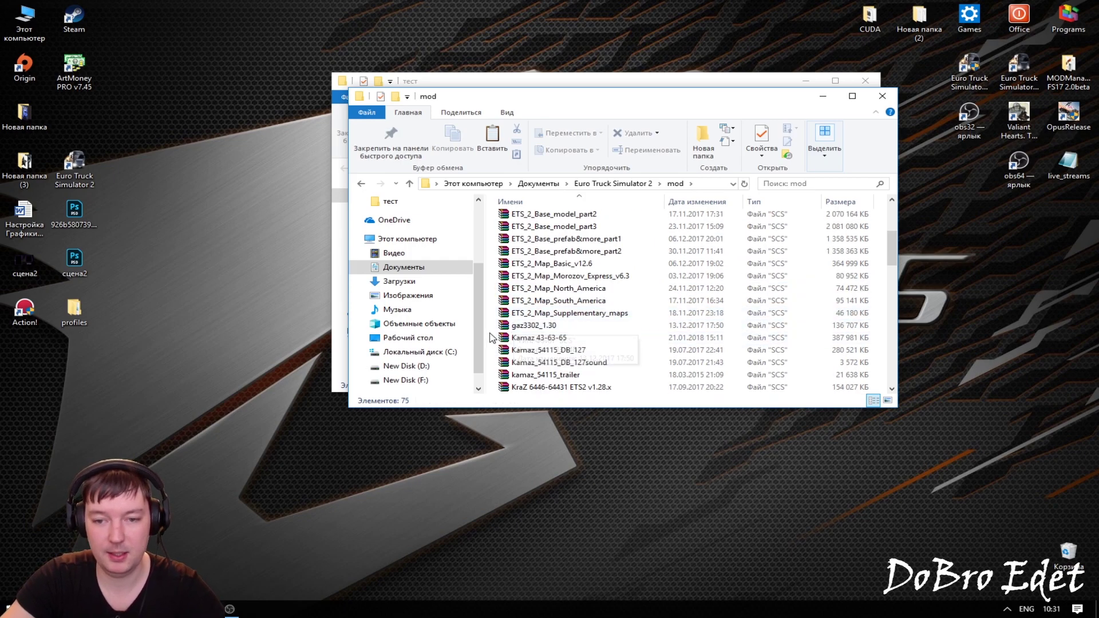
key(ctrl+v)
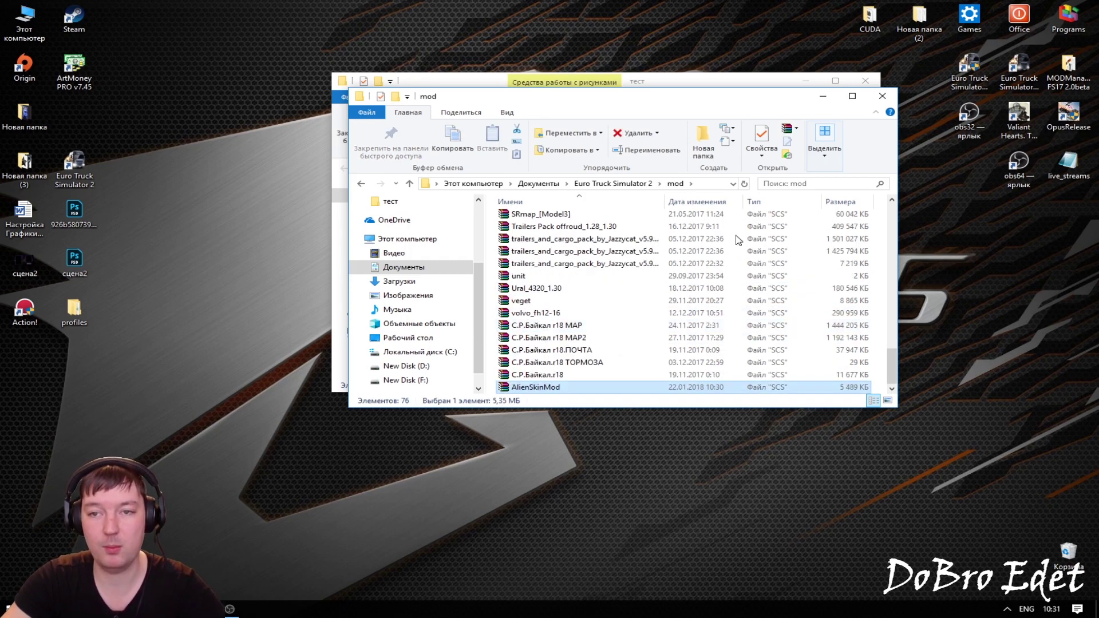
click(883, 95)
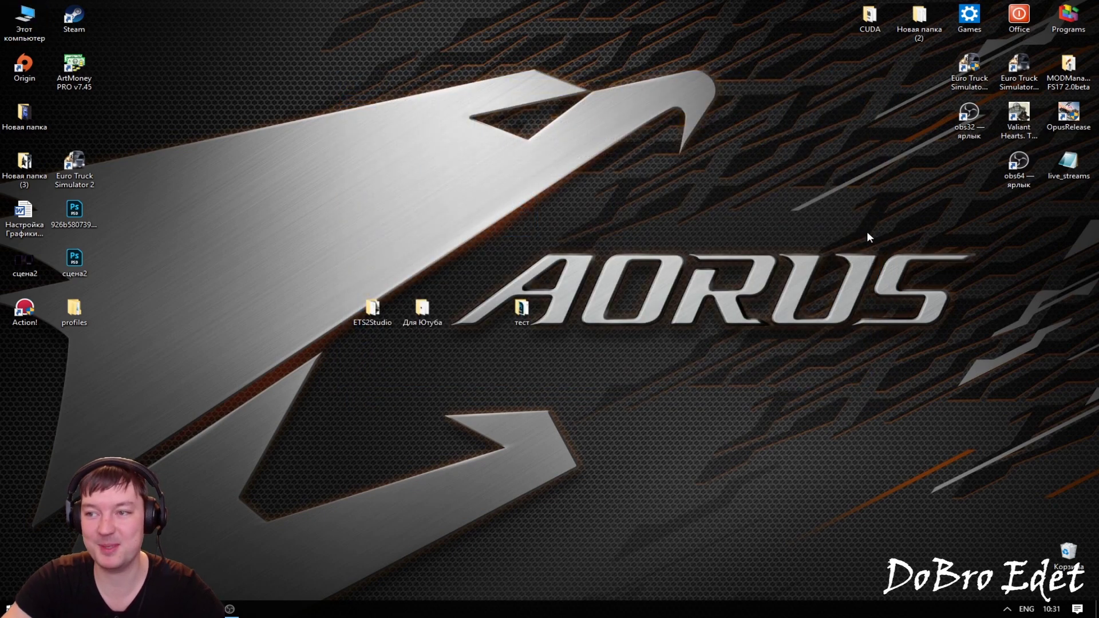
- Launch Euro Truck Simulator 2, dismiss the Steam inventory error and turn off SweetFX
double_click(1013, 86)
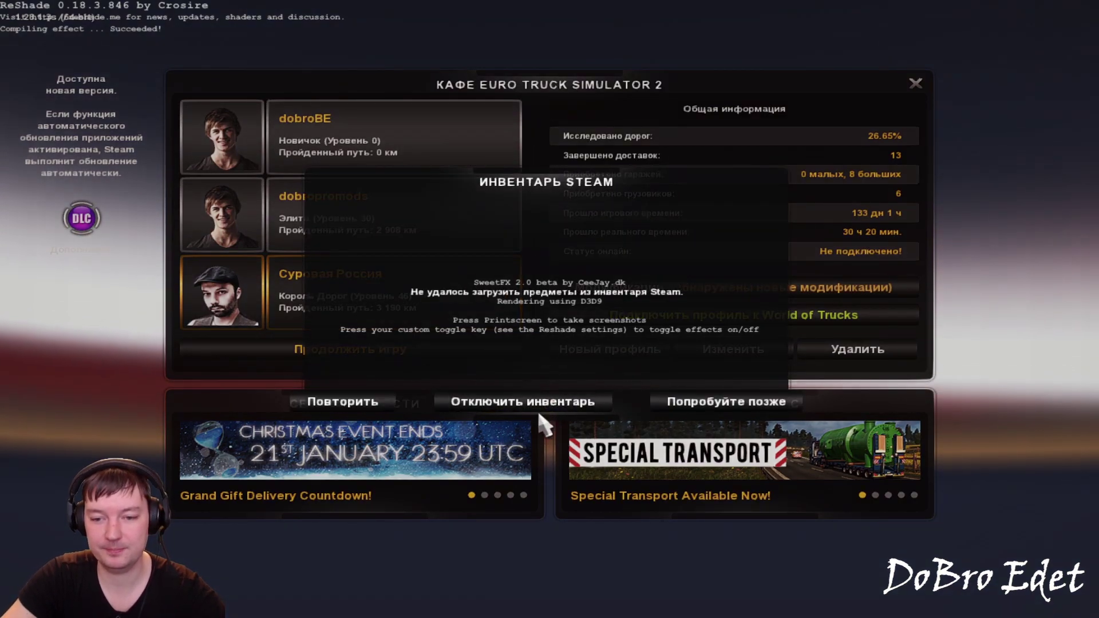
click(540, 406)
key(Scroll_Lock)
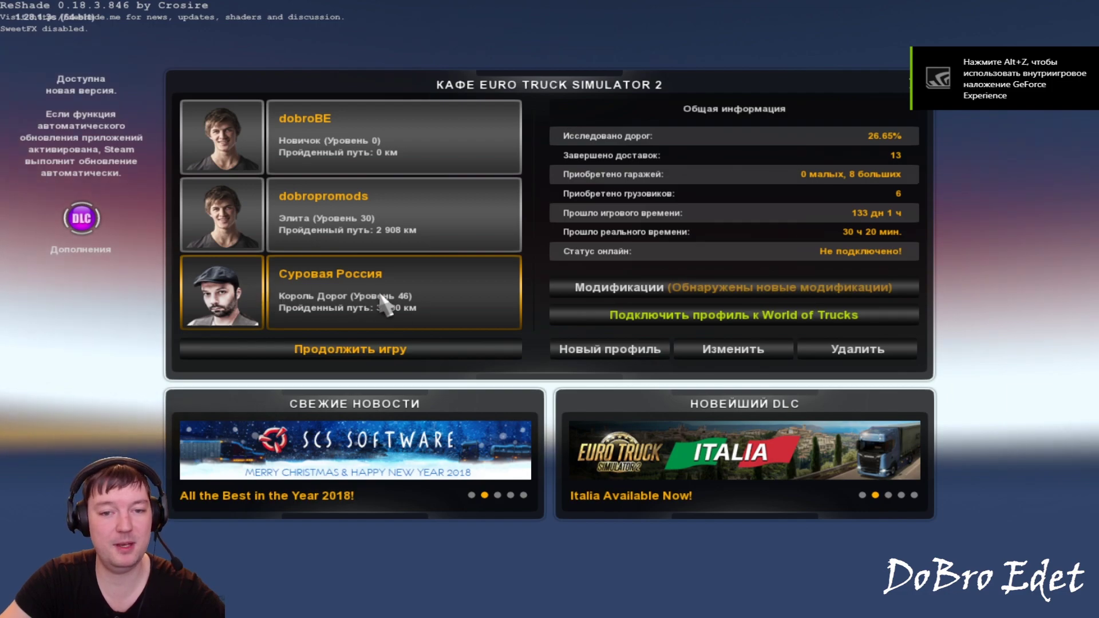
- Activate AlienSkinMod in the mod manager with lowered load priority, returning to profiles
click(703, 291)
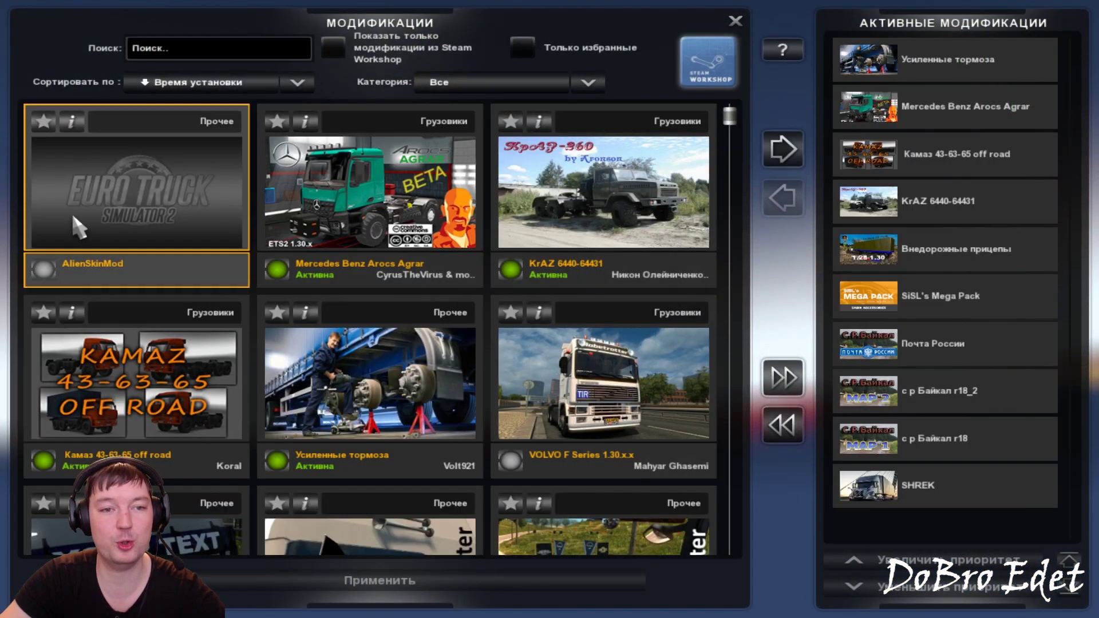
double_click(137, 240)
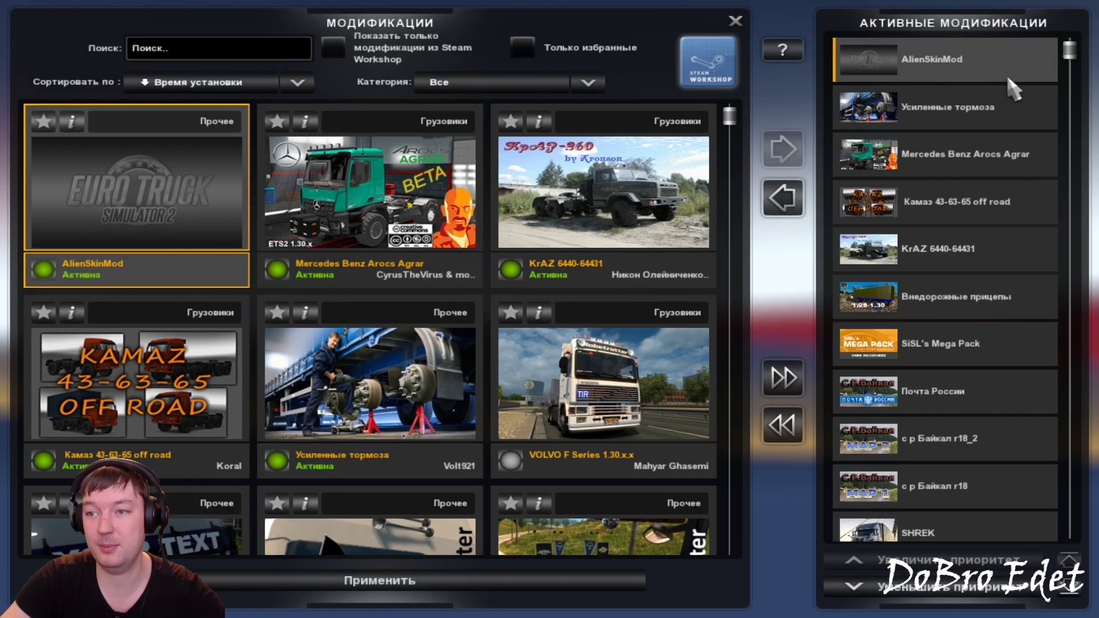
click(939, 590)
click(939, 590)
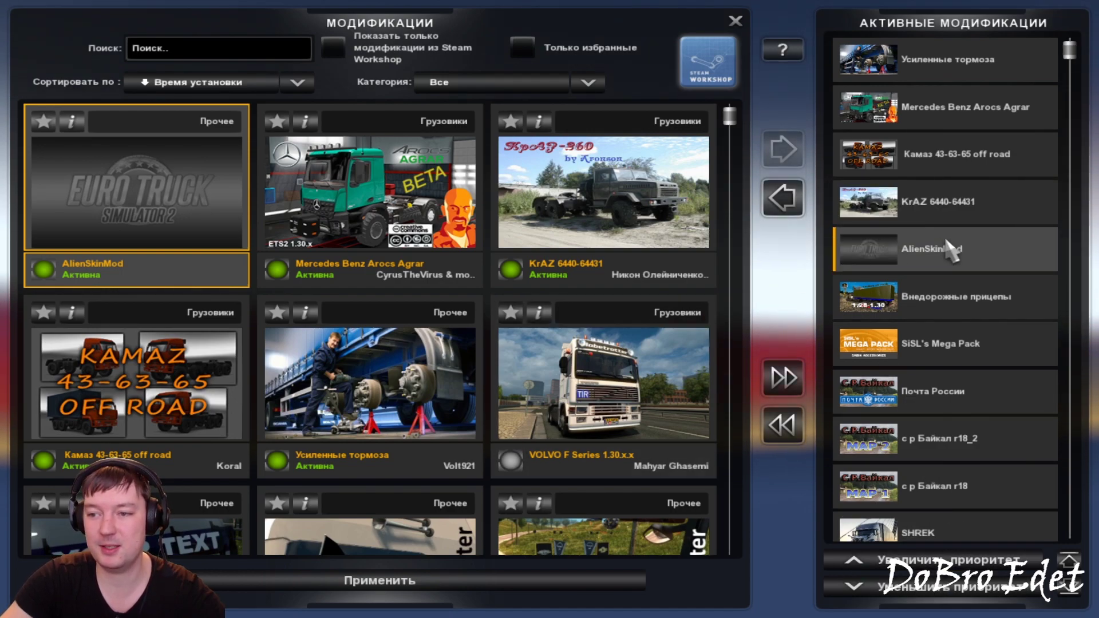
click(380, 580)
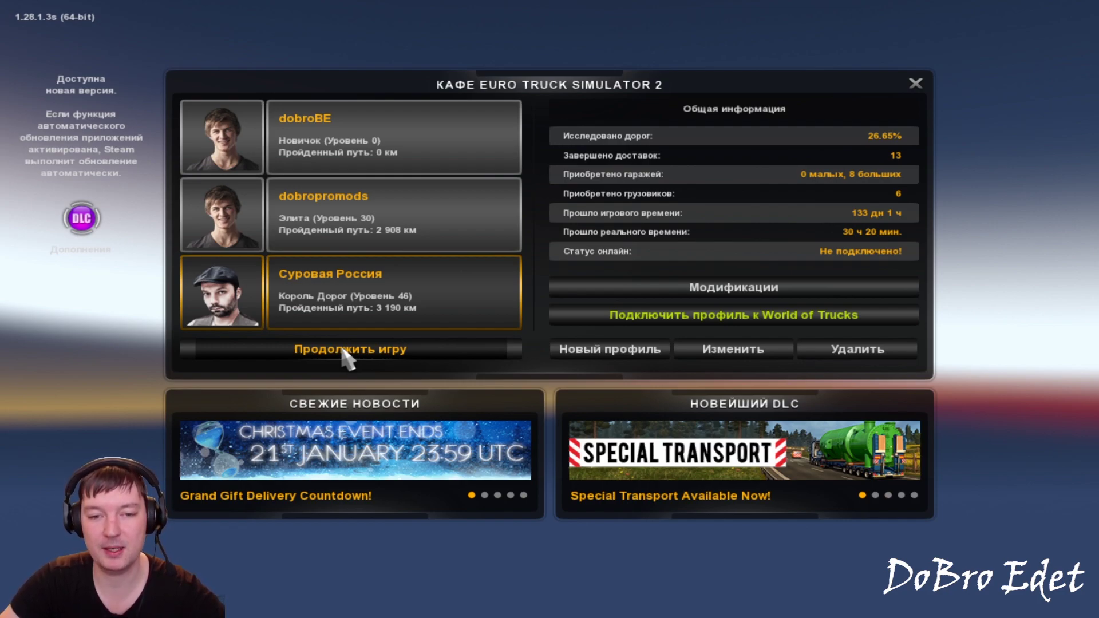
- Load the profile's most recent autosave, continuing past the missing-mods warning
click(347, 351)
click(498, 468)
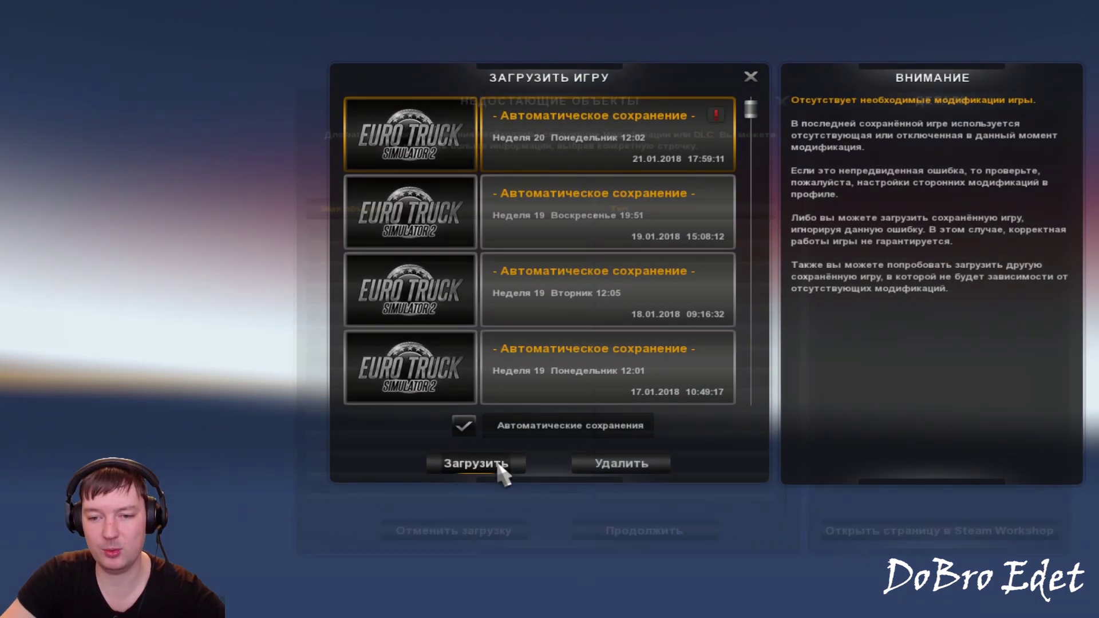
click(643, 535)
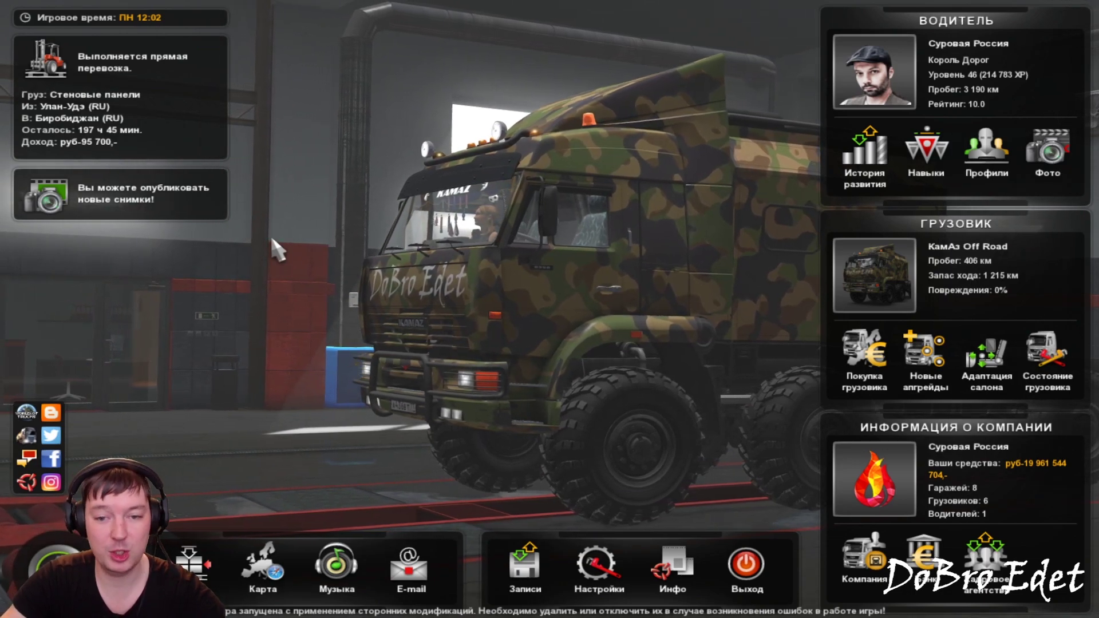
- Buy the yellow MAN TGX XL 4x2 online from the MAN dealership's catalogue
click(865, 355)
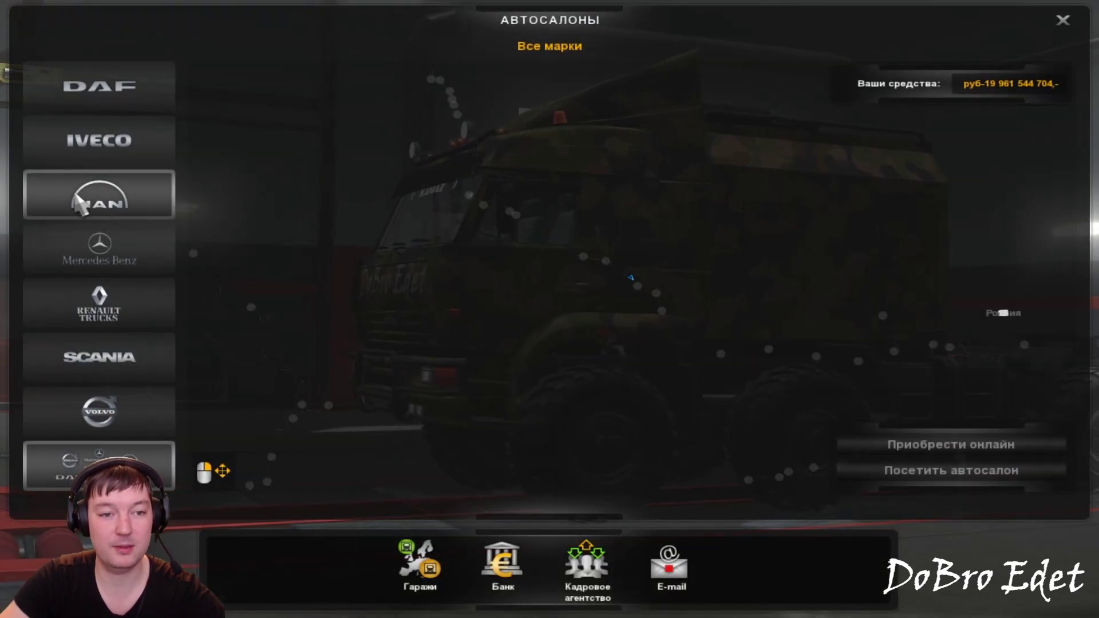
click(80, 203)
mouse_move(536, 339)
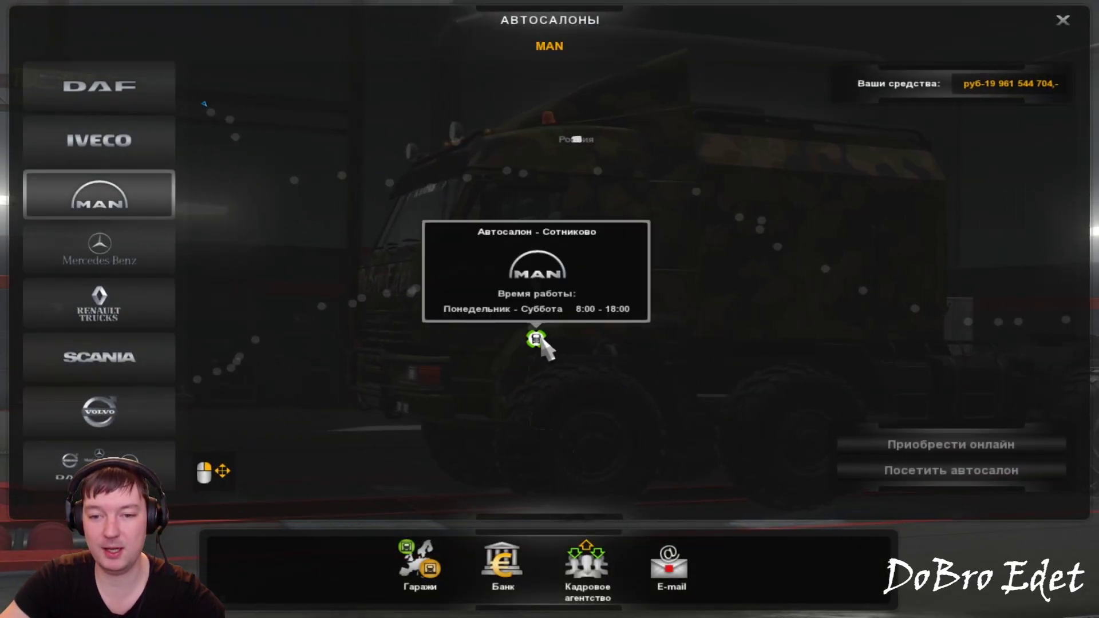
click(951, 446)
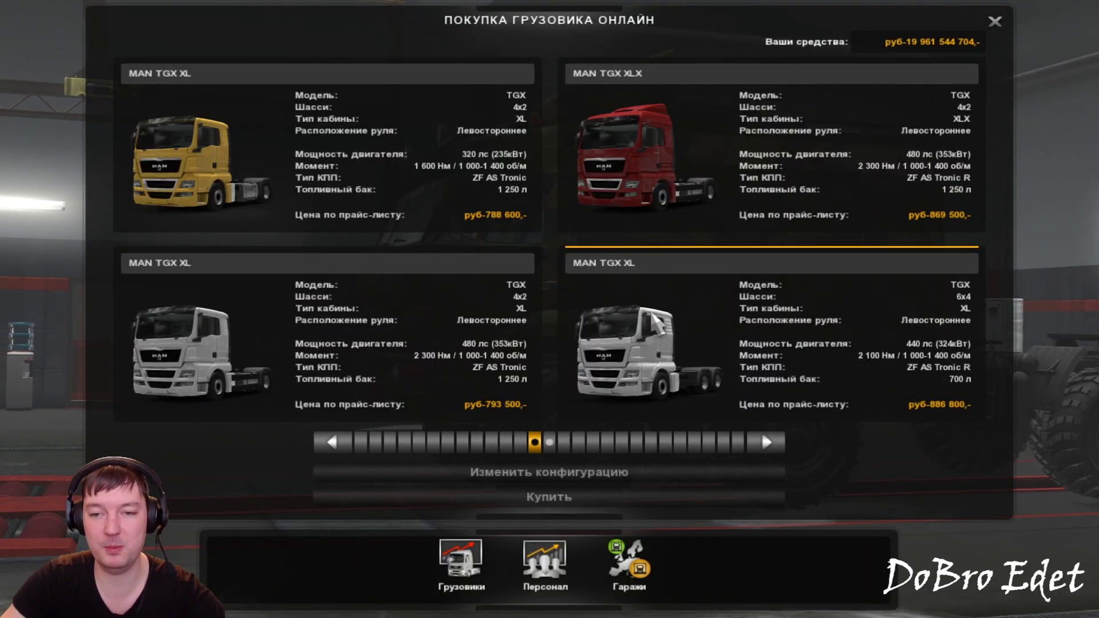
click(280, 235)
click(567, 468)
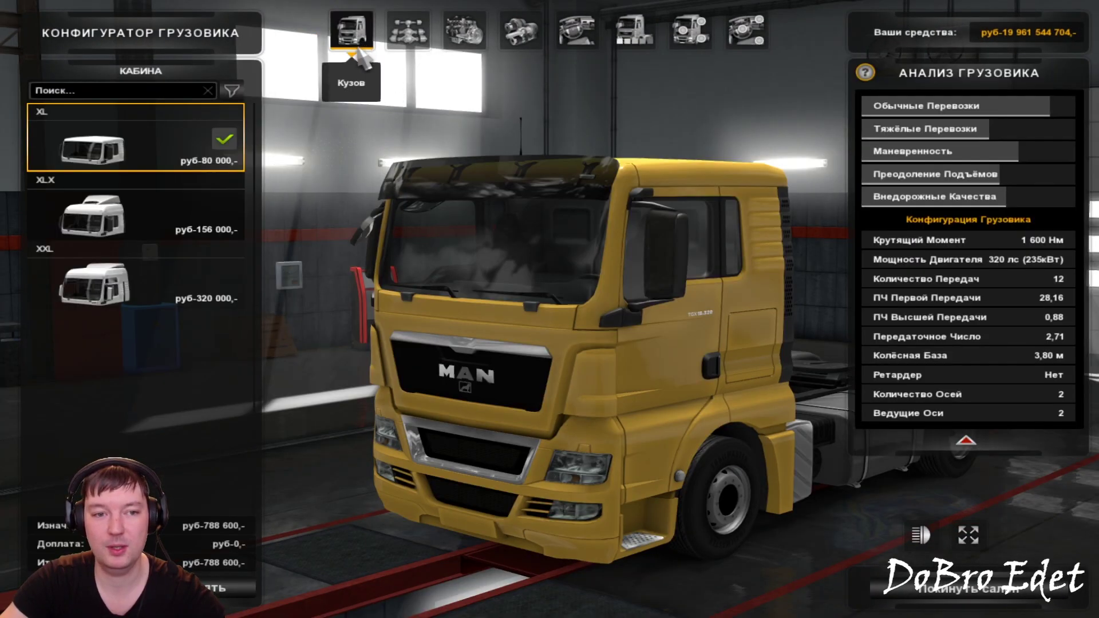
- Choose the XXL cab and scroll the paint job list to the top to reveal AlienSkin
click(143, 275)
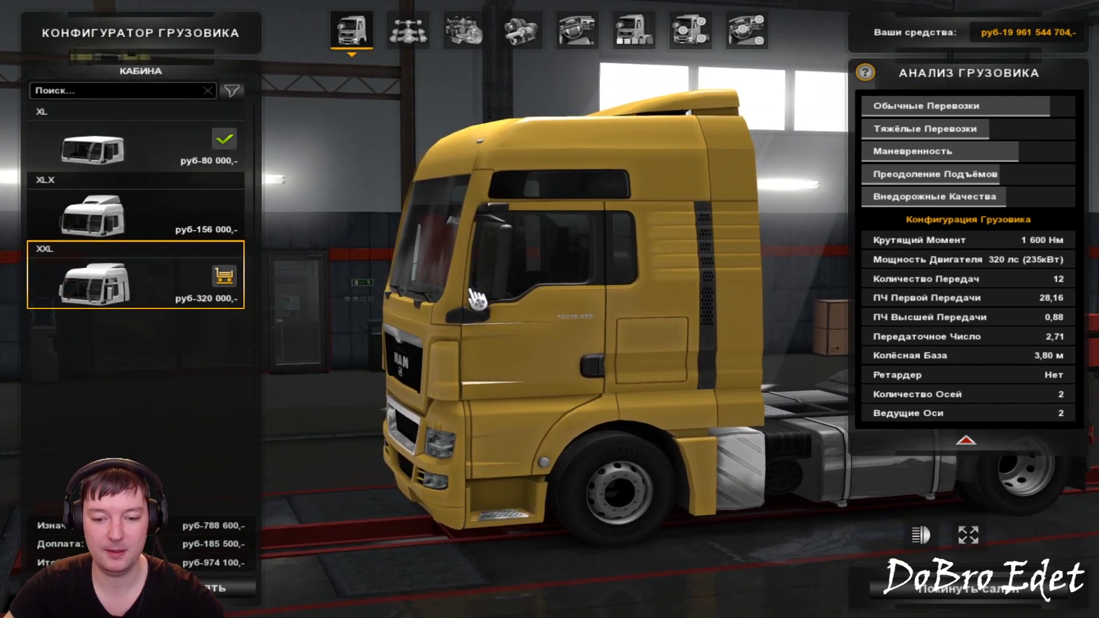
click(633, 28)
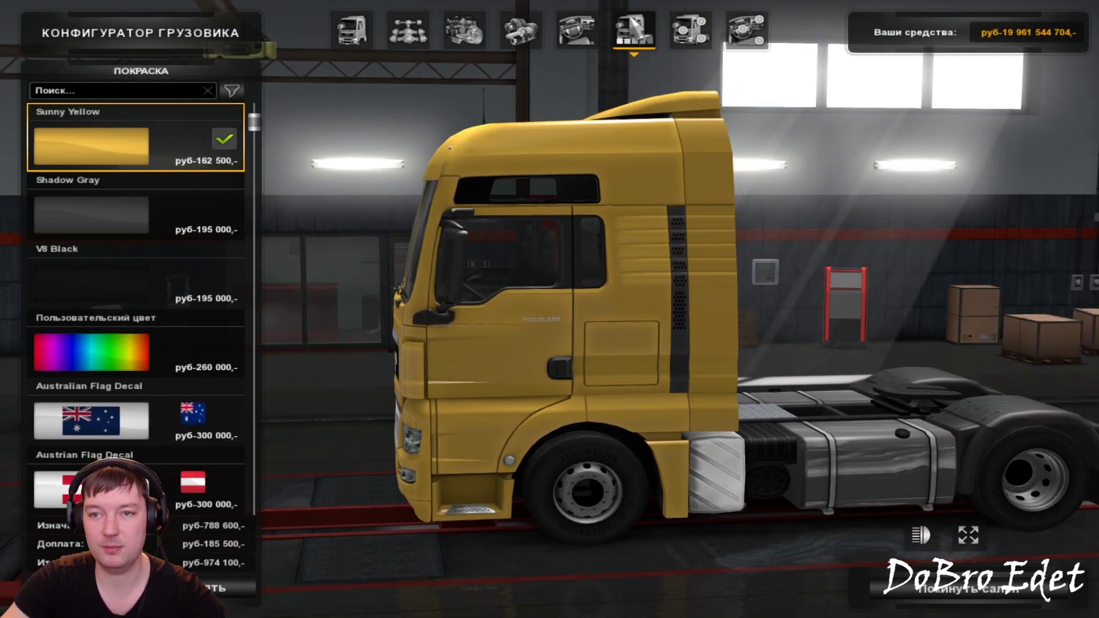
drag(254, 123, 257, 207)
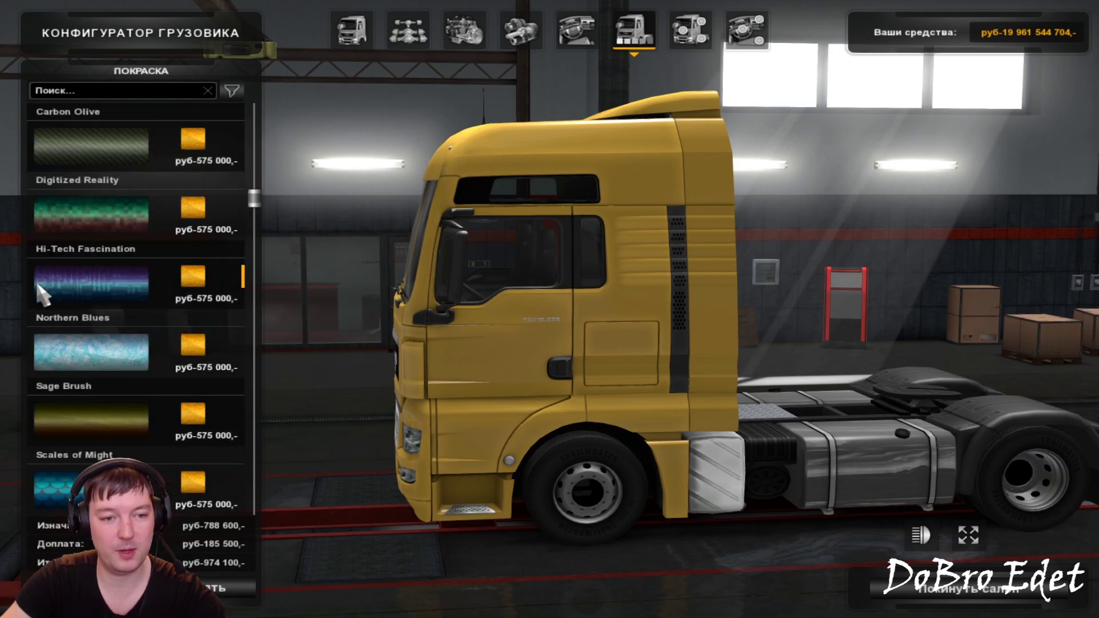
scroll(118, 319, up, 2)
scroll(166, 326, up, 4)
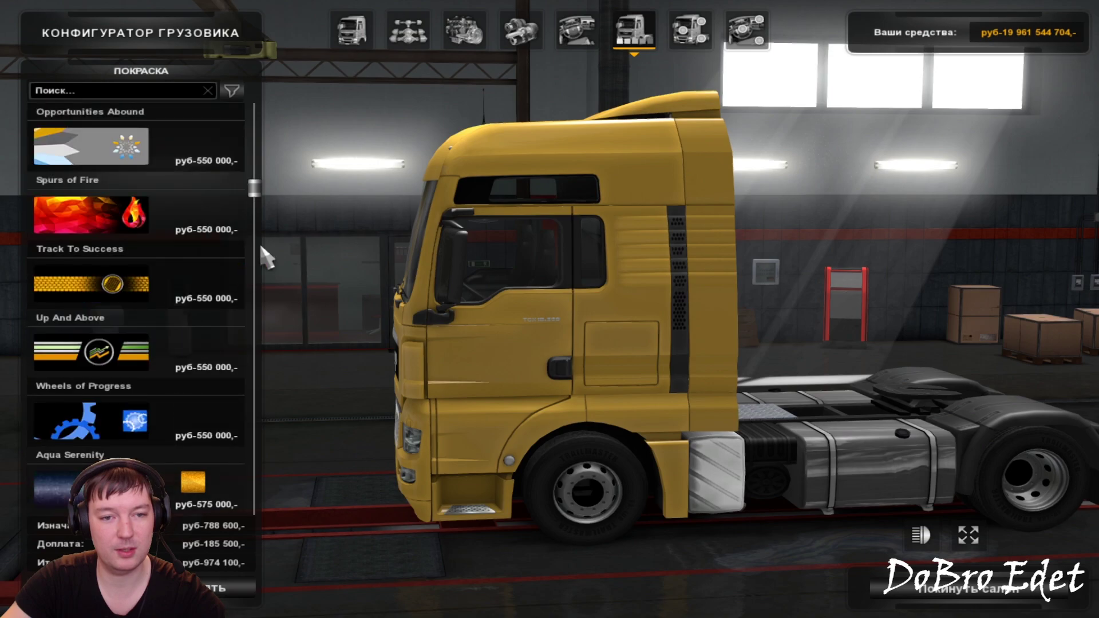
mouse_move(255, 203)
mouse_down()
mouse_move(257, 275)
mouse_move(257, 198)
mouse_up()
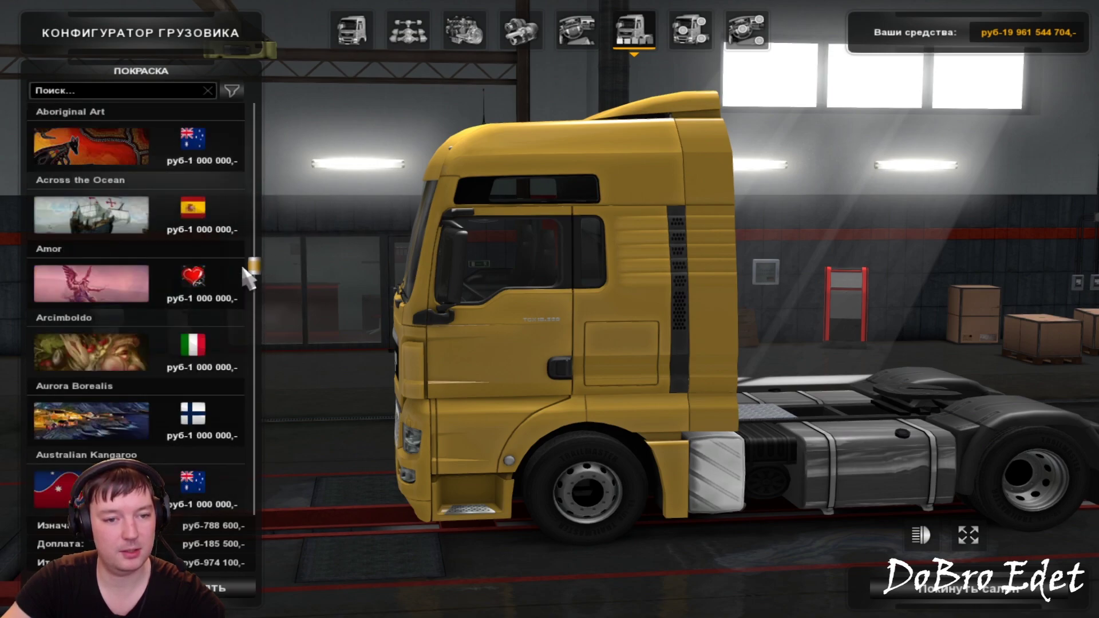
drag(255, 197, 244, 120)
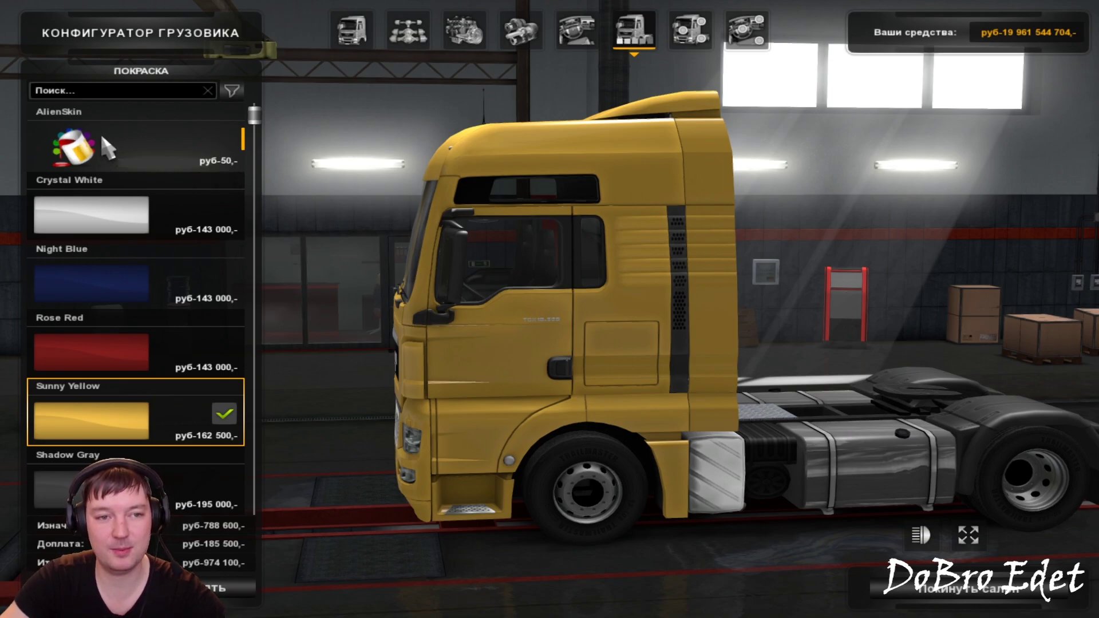
- Apply the AlienSkin paint job to the MAN TGX
click(103, 150)
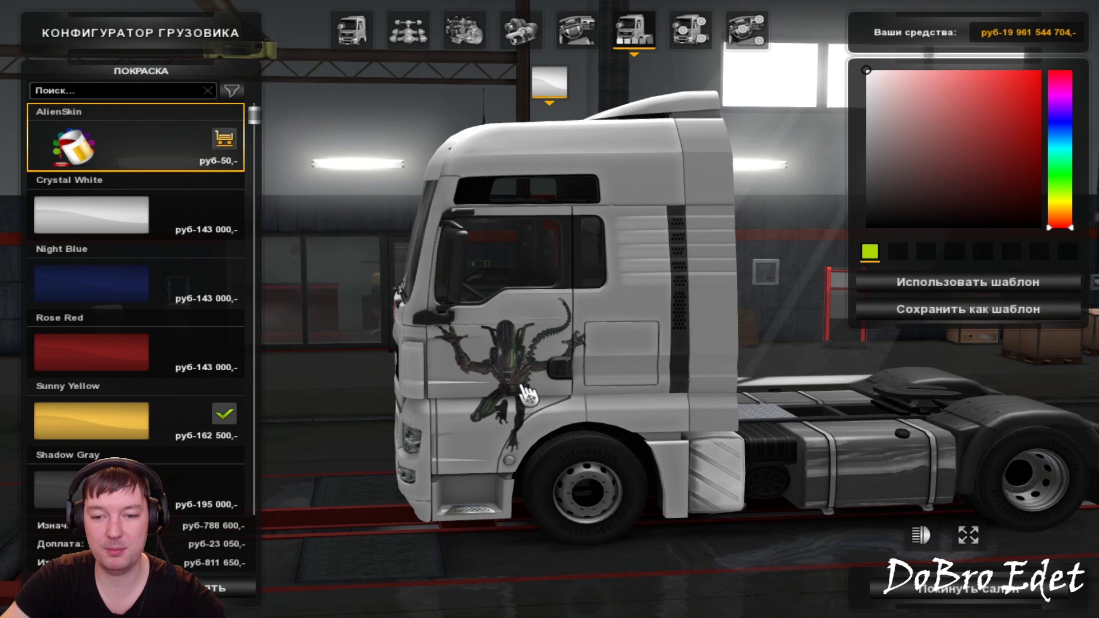
scroll(527, 394, up, 5)
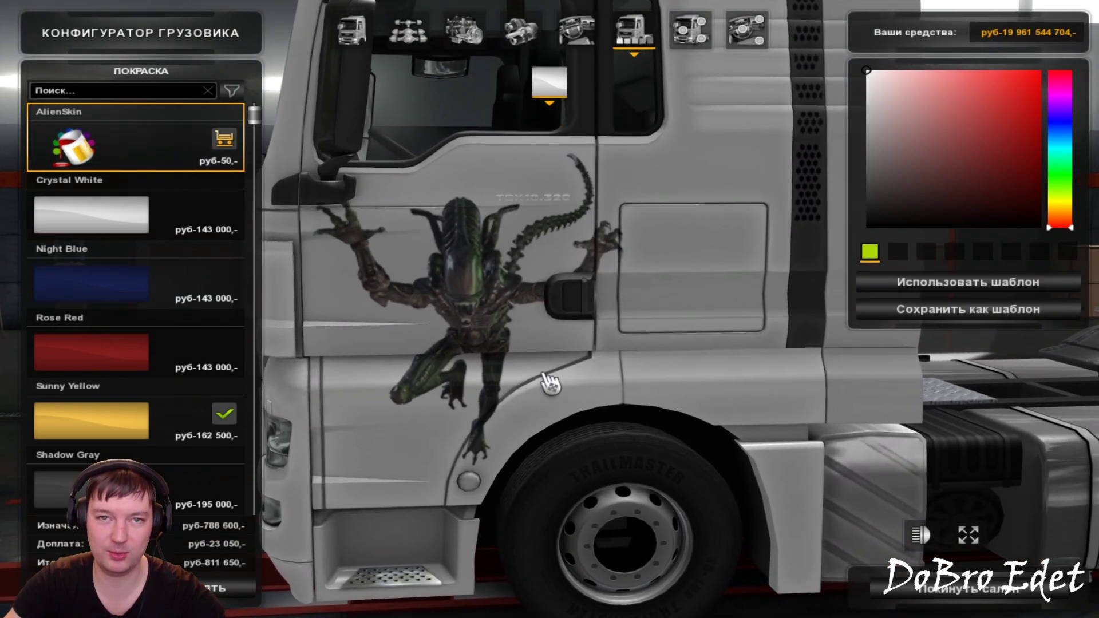
drag(594, 380, 554, 355)
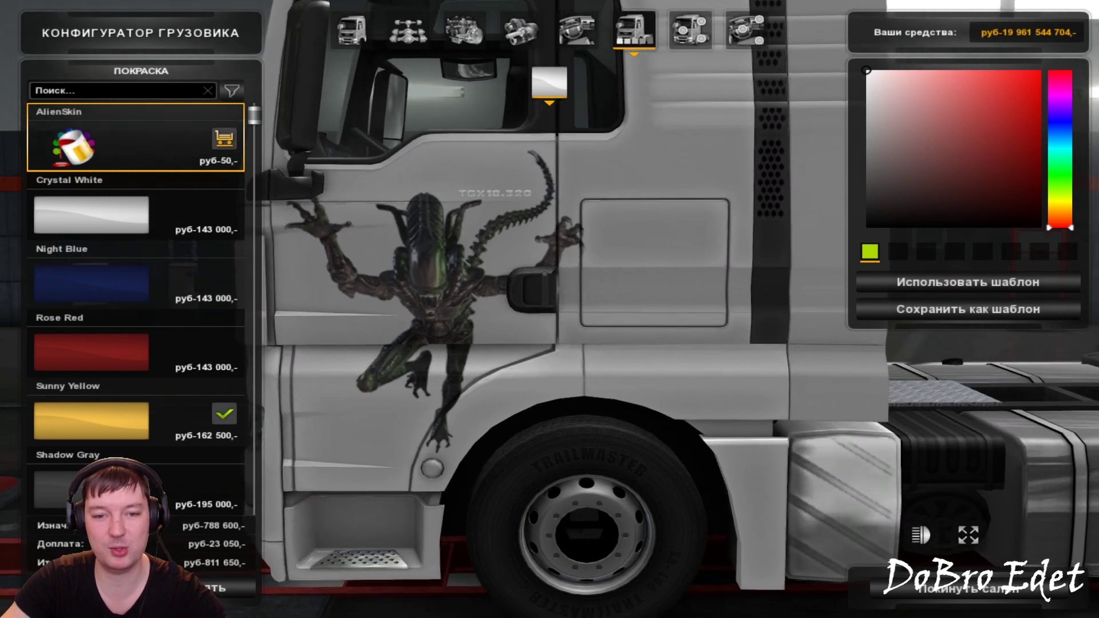
scroll(628, 369, down, 3)
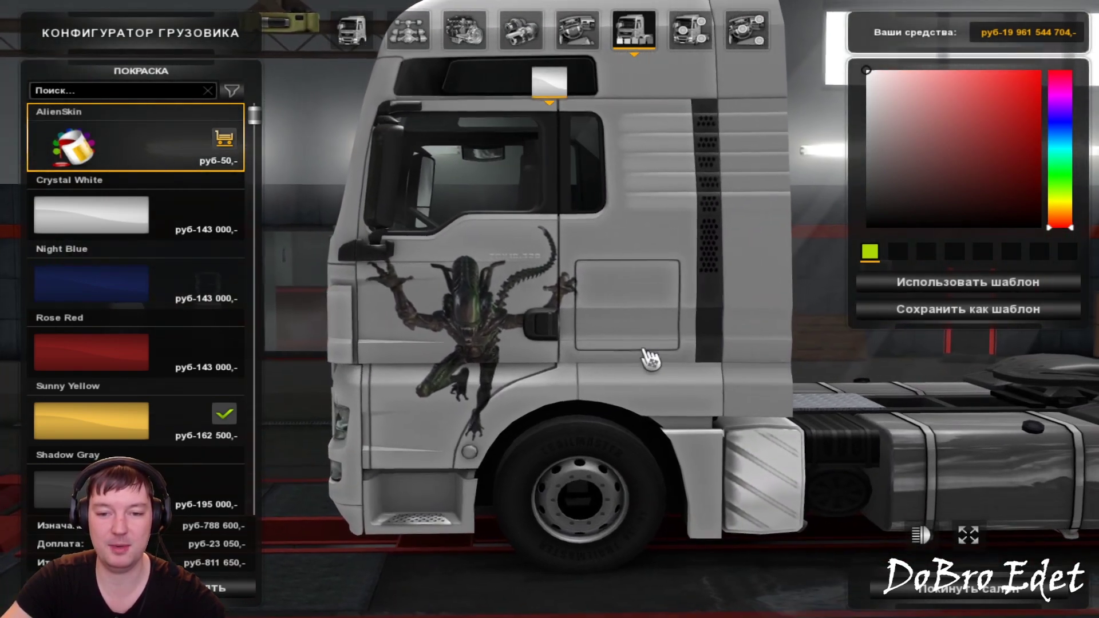
- Orbit around the truck to inspect the alien decals from the side, rear and front
drag(648, 360, 470, 382)
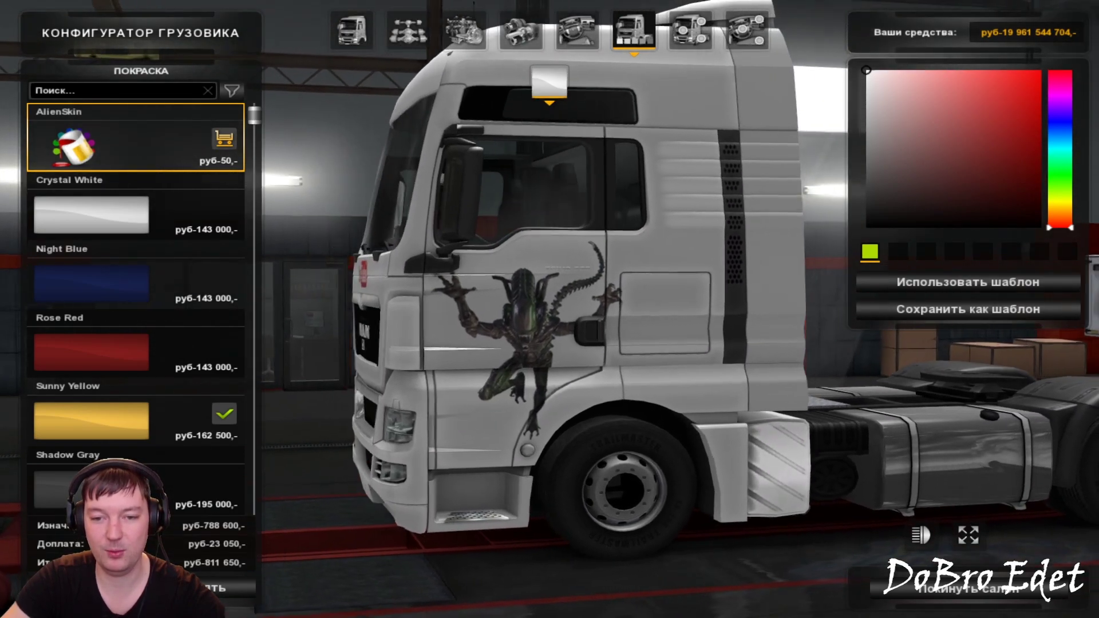
mouse_move(550, 381)
mouse_down()
mouse_move(687, 378)
mouse_move(719, 326)
mouse_up()
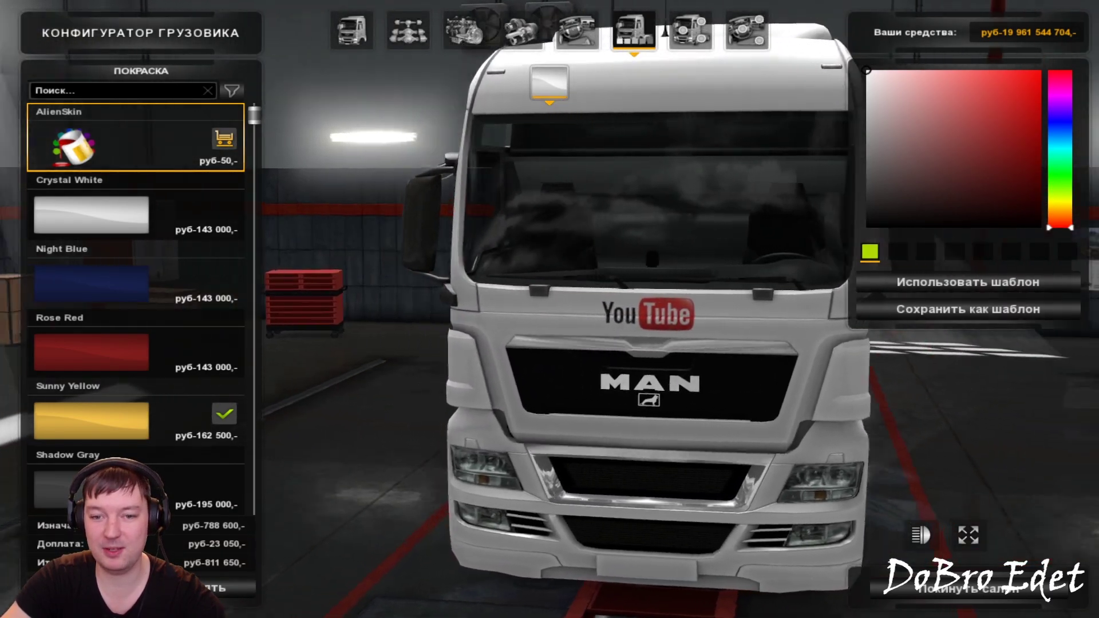
mouse_move(594, 342)
mouse_down()
mouse_move(691, 328)
mouse_move(328, 369)
mouse_up()
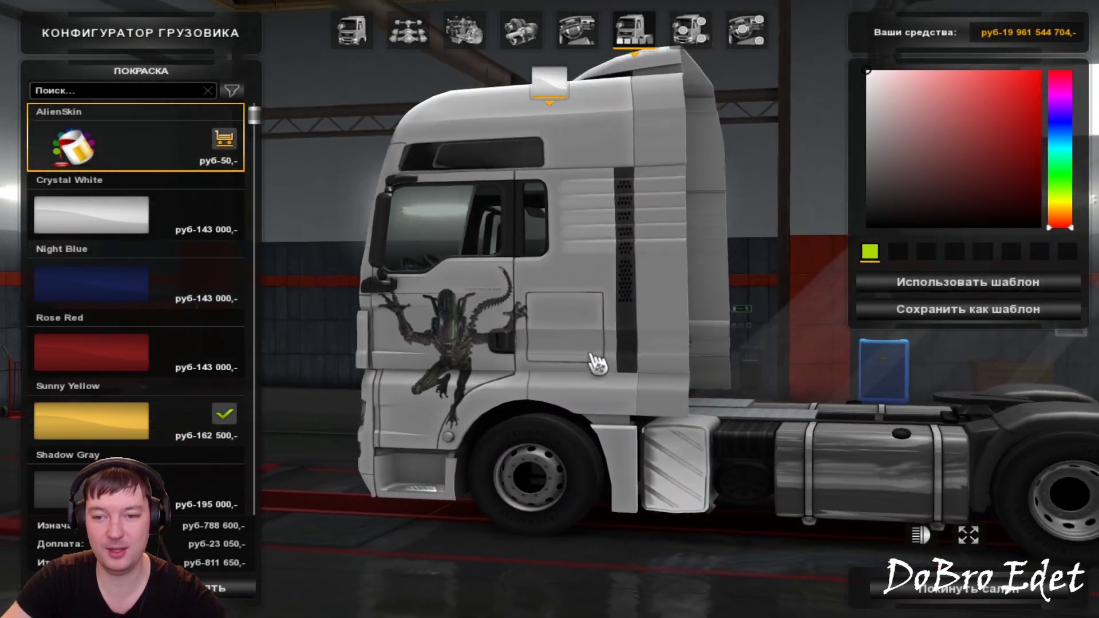
drag(596, 363, 487, 362)
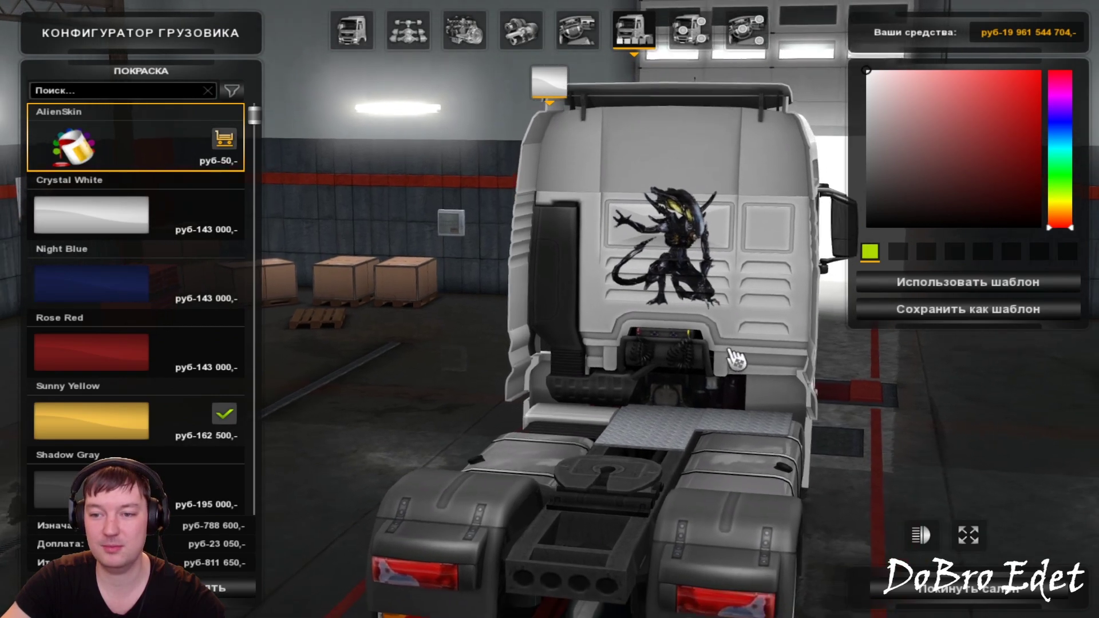
drag(733, 351, 589, 348)
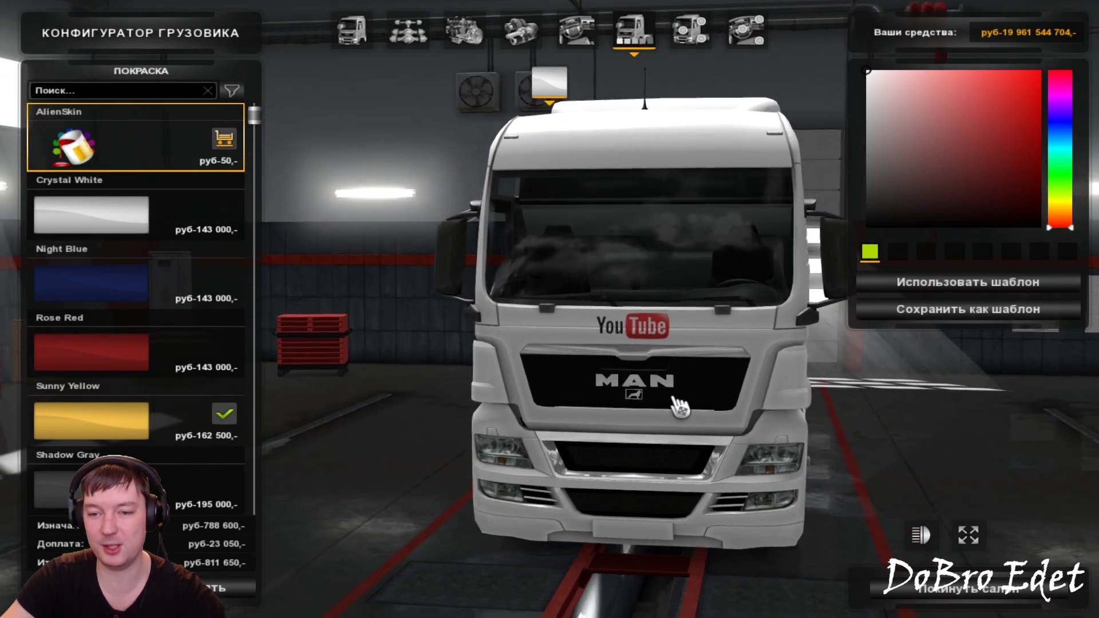
drag(678, 405, 541, 401)
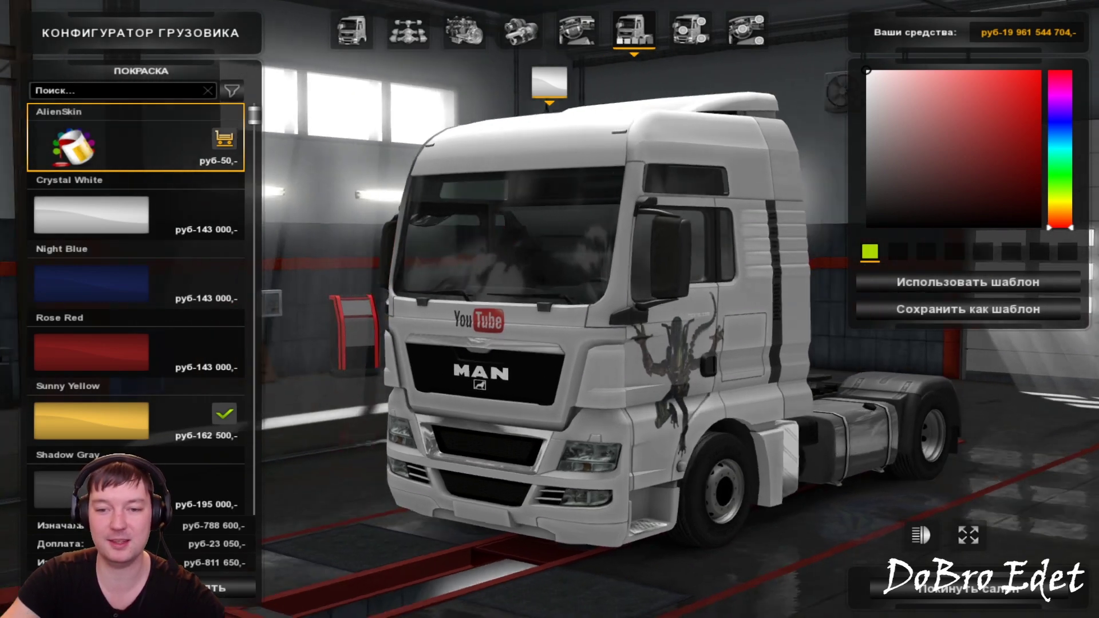
mouse_move(731, 377)
mouse_down()
mouse_move(474, 378)
mouse_move(1088, 355)
mouse_up()
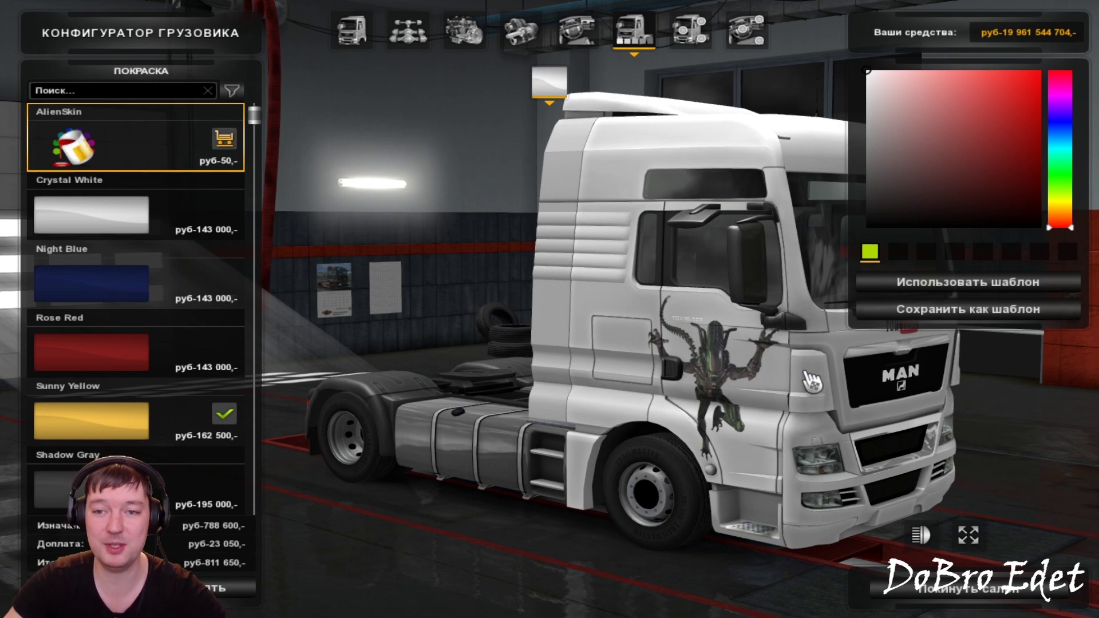
drag(810, 380, 638, 375)
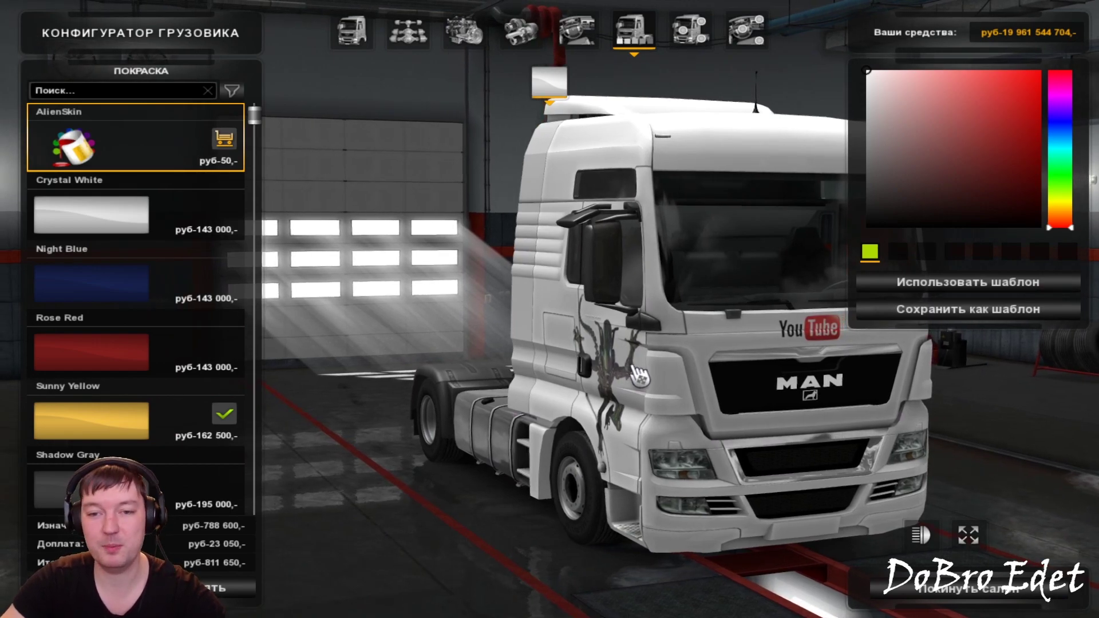
drag(639, 375, 593, 401)
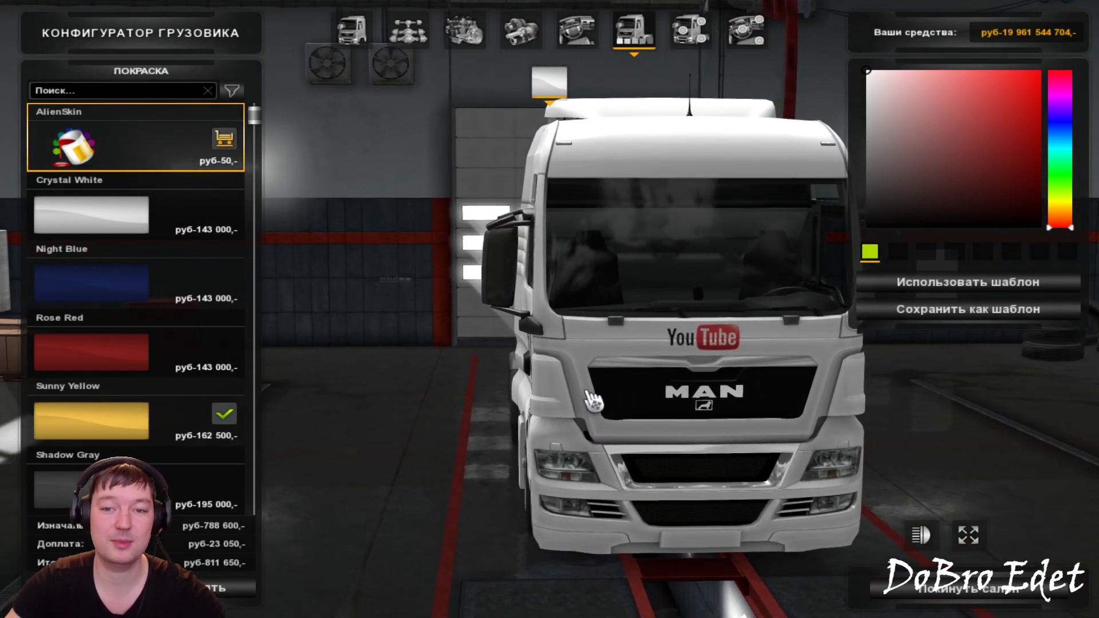